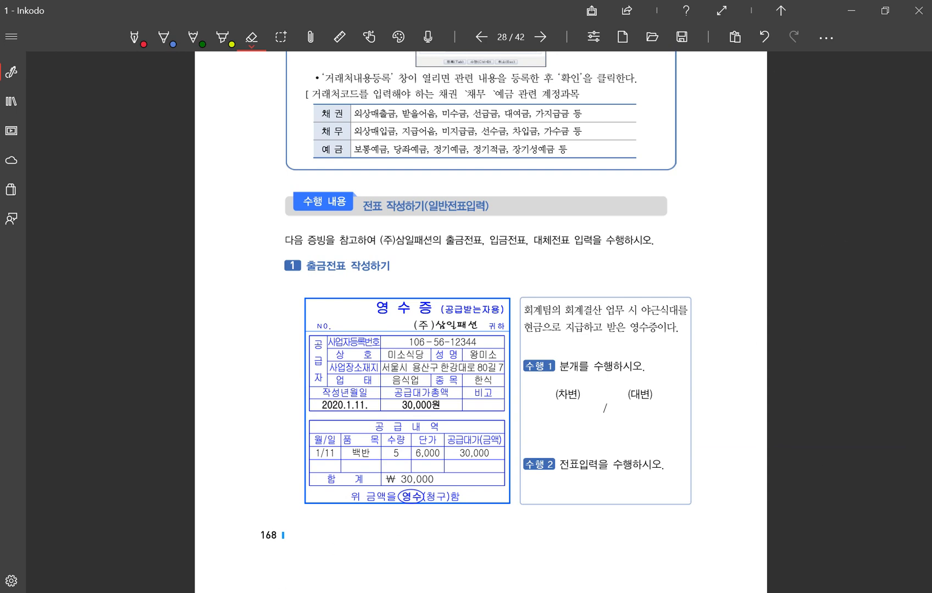
- Clear the Inkodo and recorder windows from the desktop and launch the AT자격시험 더존 Smart A(iPLUS) training program
left_click(851, 12)
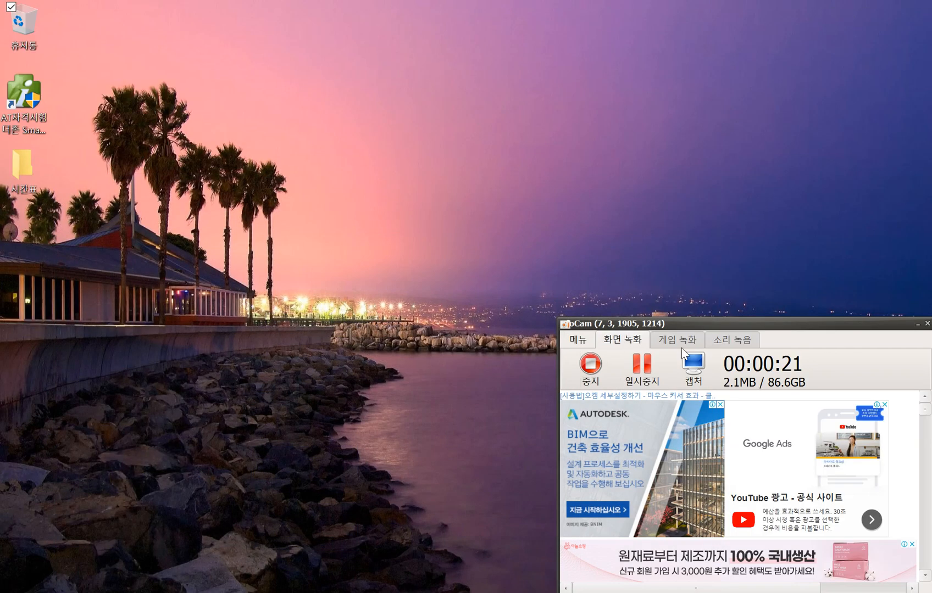
left_click(918, 325)
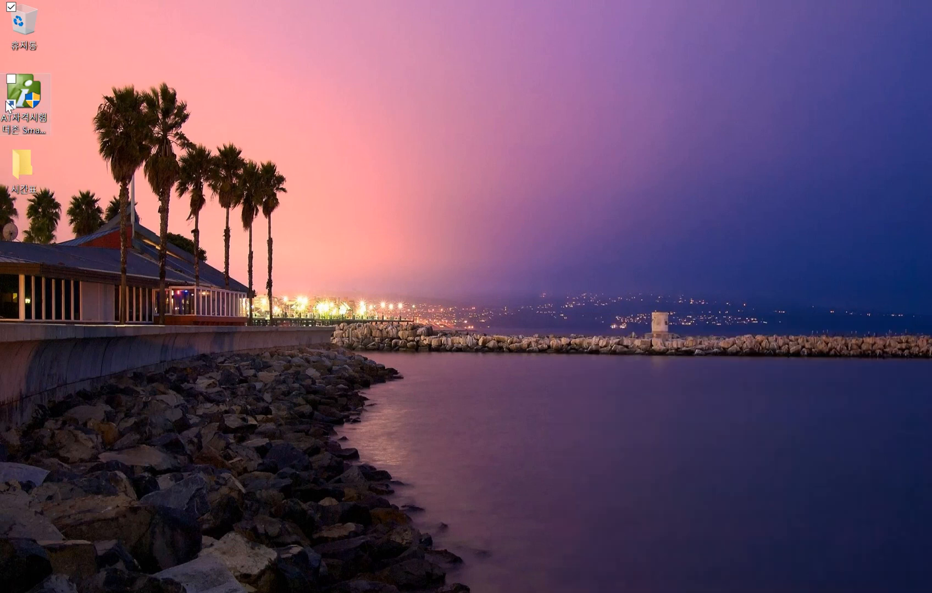
left_click(20, 99)
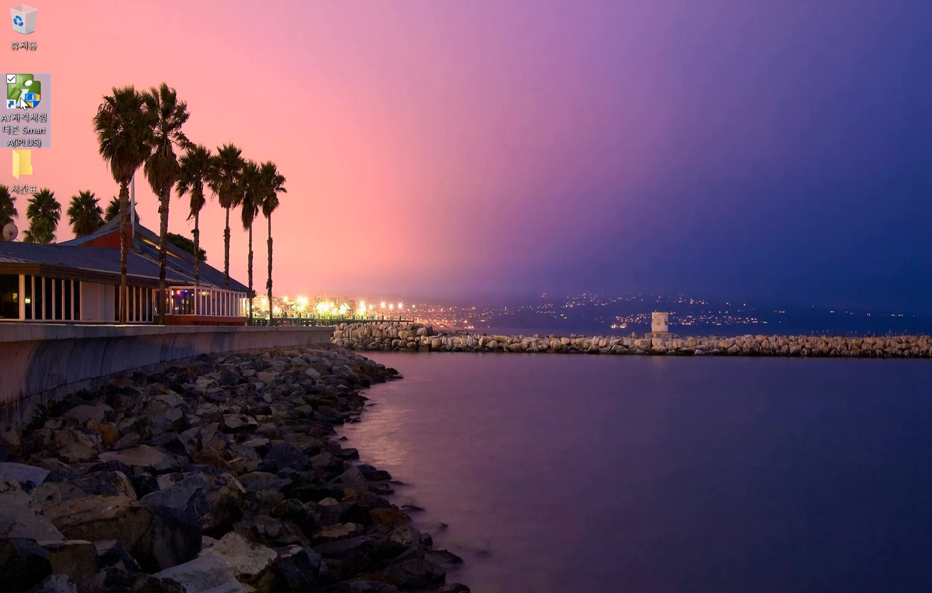
double_click(20, 97)
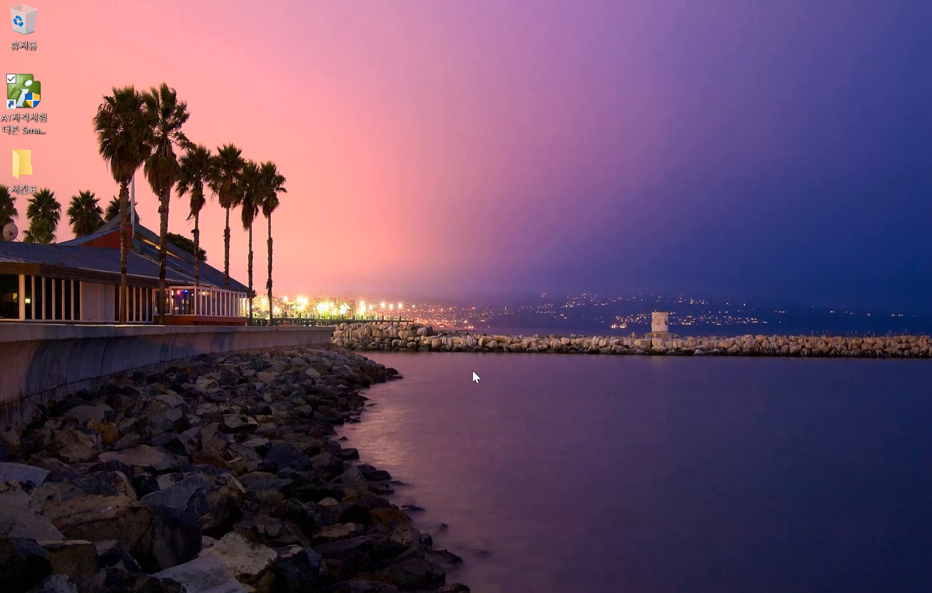
- Set the login grade to 3.FAT 1급 and choose company 3001 (주)삼일패션 [1장 완료] from the company list
left_click(583, 256)
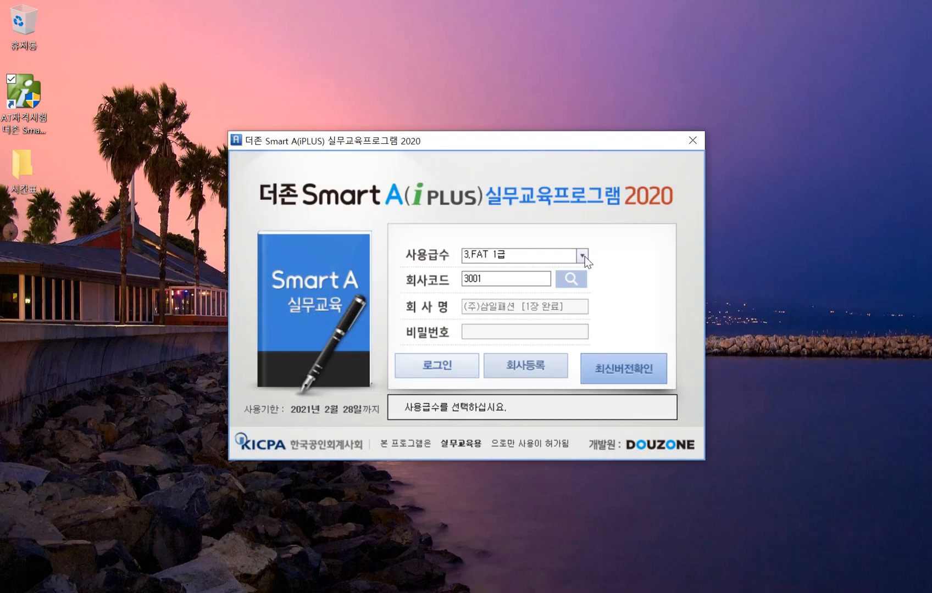
left_click(583, 256)
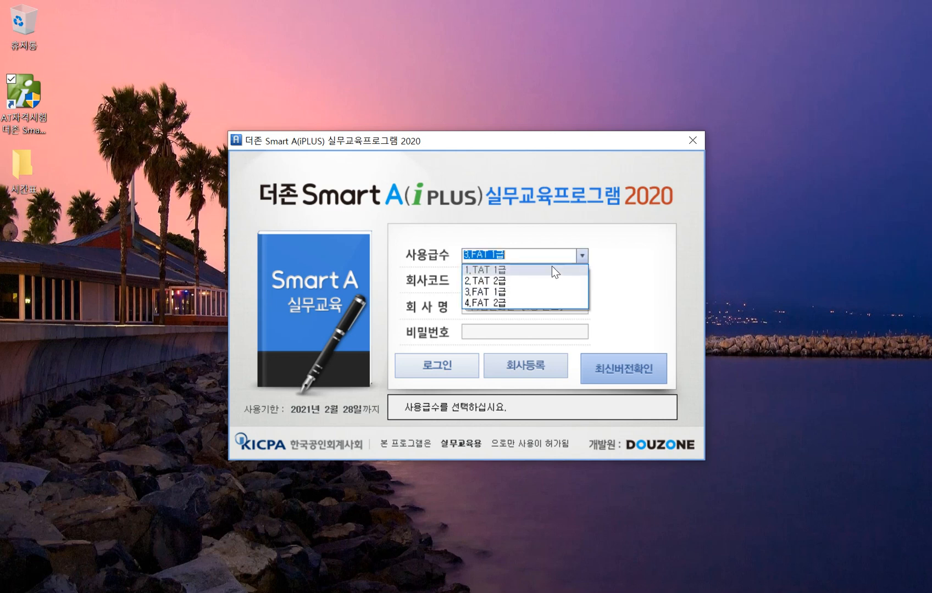
left_click(525, 290)
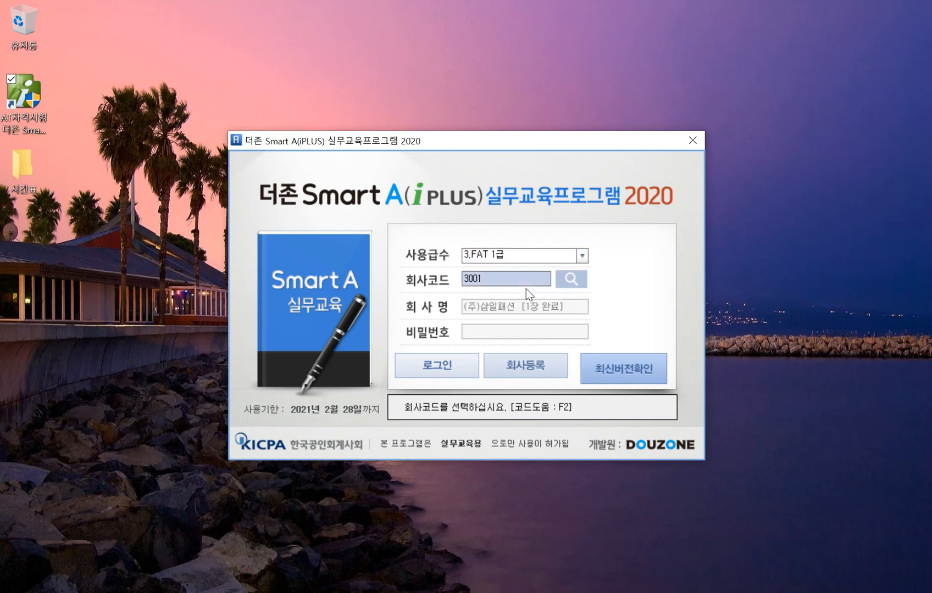
left_click(571, 279)
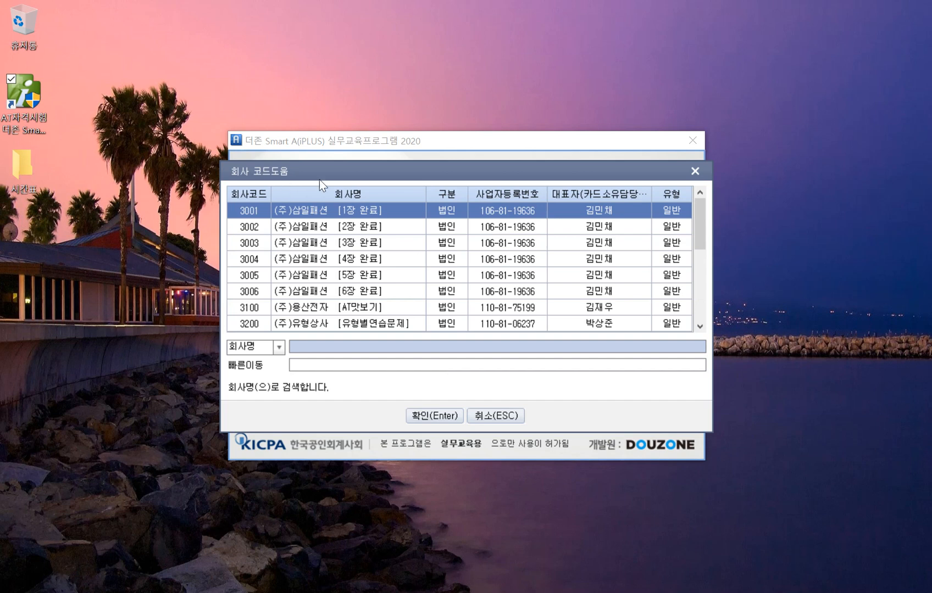
left_click(376, 212)
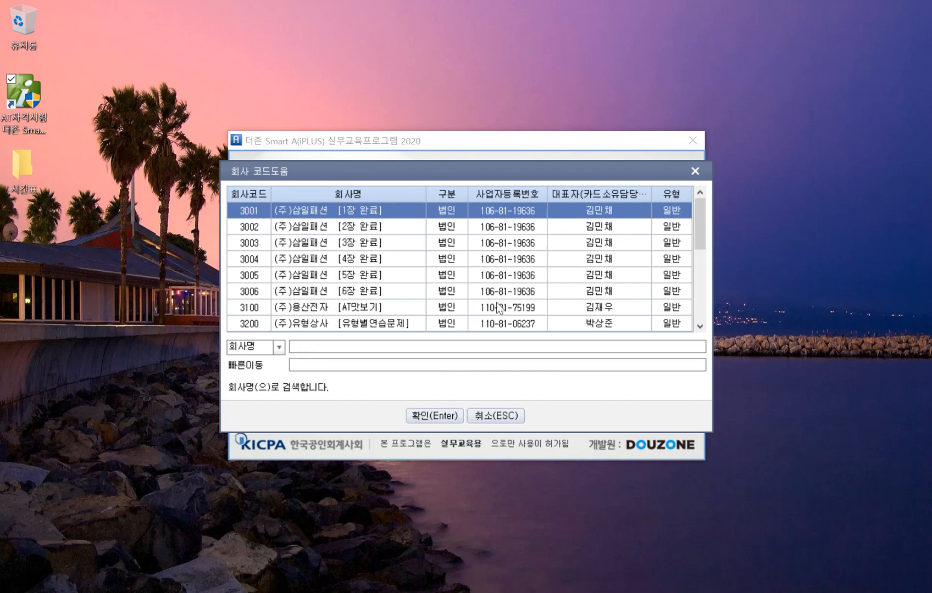
left_click(450, 417)
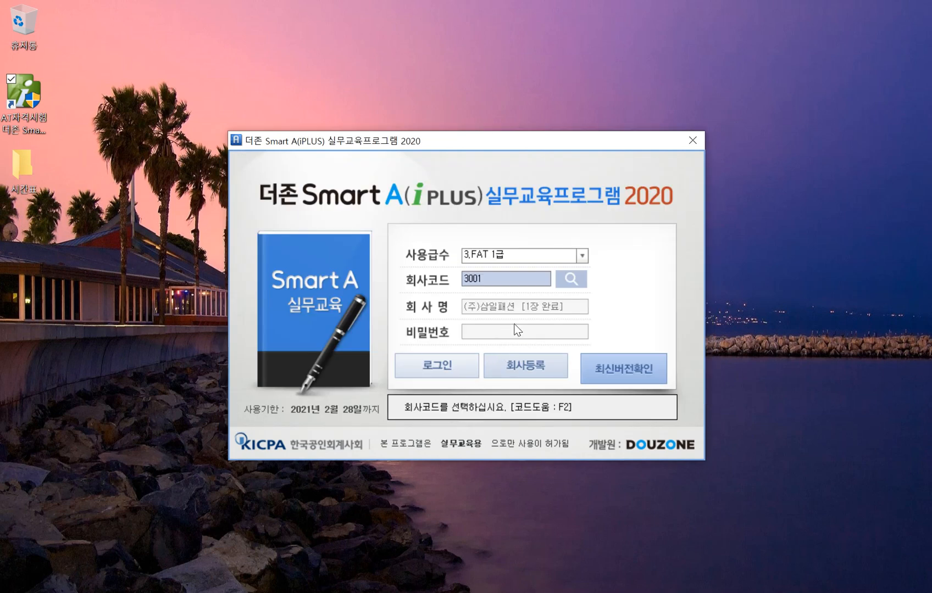
- Log in to the chosen company and open the accounting (회계) menu in a maximized window
left_click(447, 368)
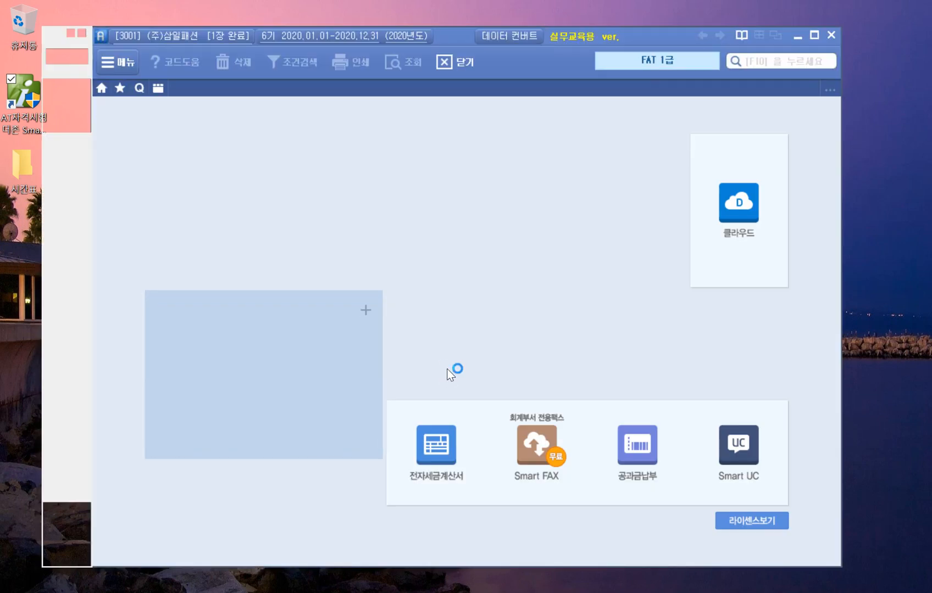
left_click(813, 35)
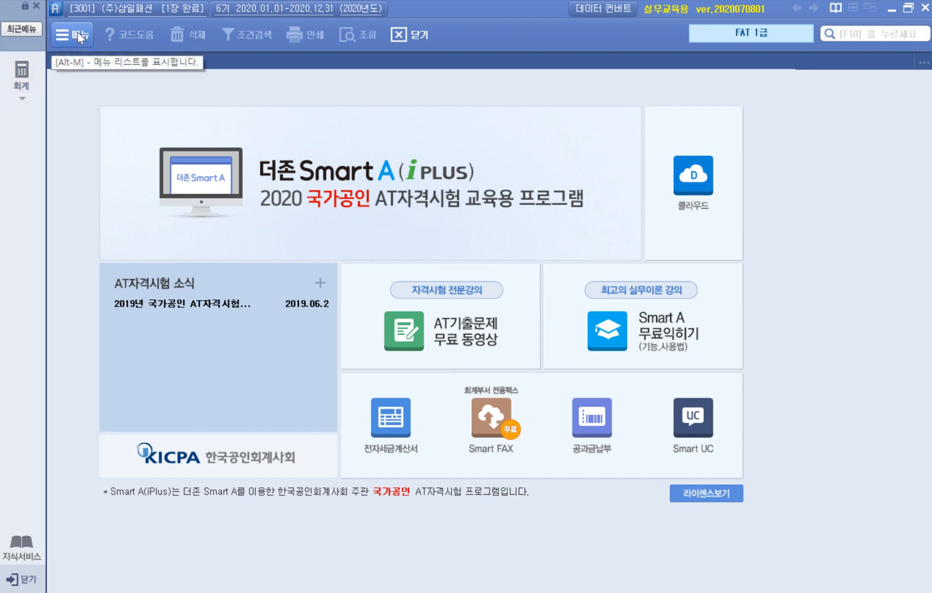
left_click(24, 77)
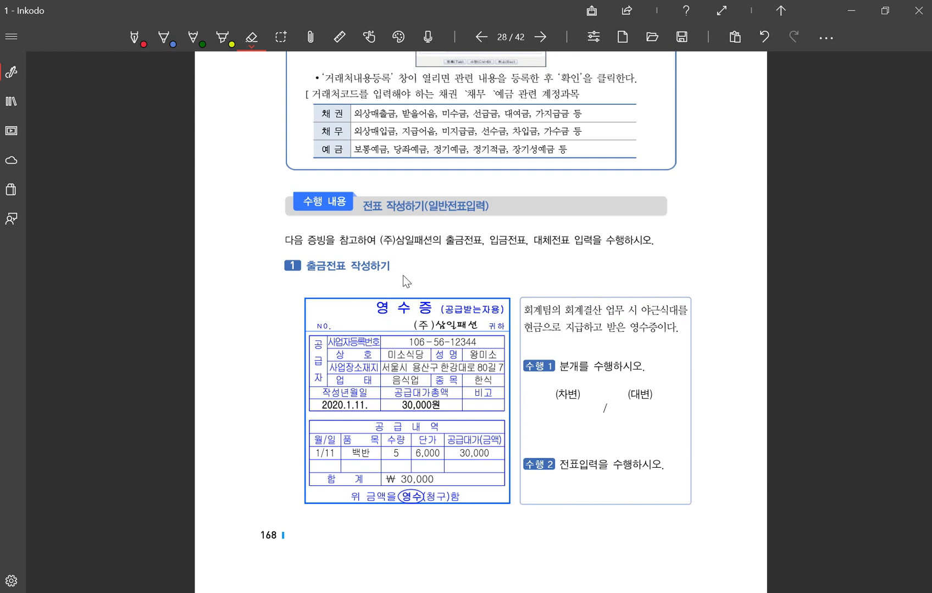
- Switch to Inkodo and mark in red pen 출금전표, the receipt's date 2020.1.11., the 30,000 supply amount and 야근식대
left_click(135, 36)
left_click_drag(308, 270, 343, 272)
mouse_move(366, 416)
left_mouse_down()
mouse_move(315, 388)
mouse_move(356, 420)
left_mouse_up()
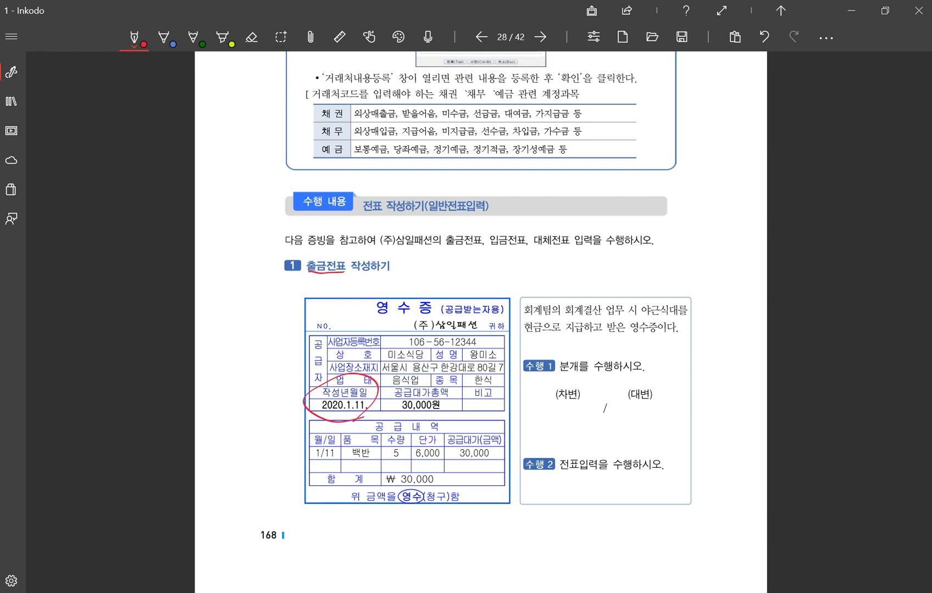
mouse_move(476, 465)
left_mouse_down()
mouse_move(492, 428)
mouse_move(488, 463)
left_mouse_up()
left_click_drag(638, 316, 692, 315)
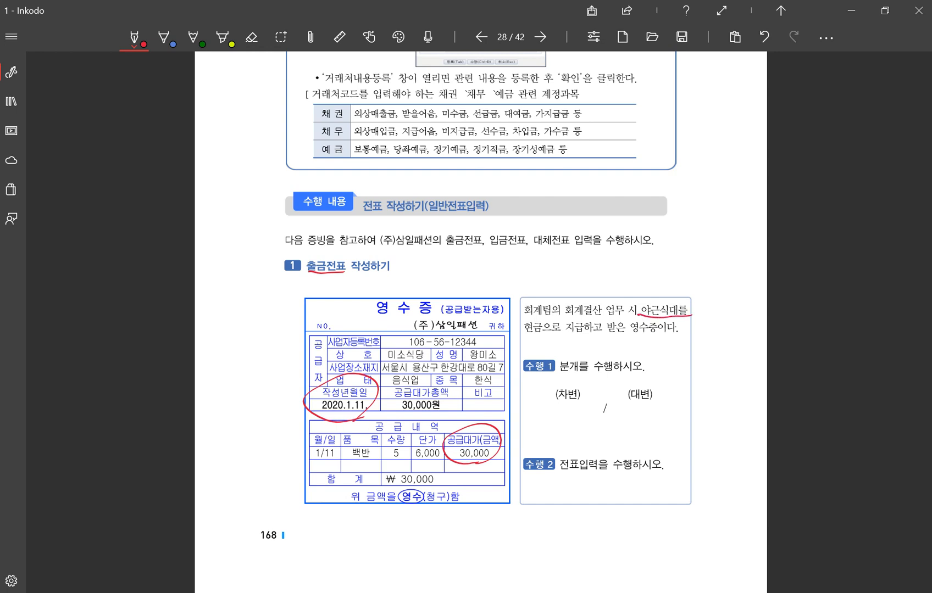
- Underline and circle 현금 in the problem text and handwrite 현금 under the credit side (대변)
left_click_drag(522, 334, 580, 337)
mouse_move(536, 340)
left_mouse_down()
mouse_move(526, 340)
mouse_move(531, 317)
mouse_move(542, 333)
left_mouse_up()
mouse_move(619, 402)
left_mouse_down()
mouse_move(621, 424)
mouse_move(636, 405)
mouse_move(648, 424)
left_mouse_up()
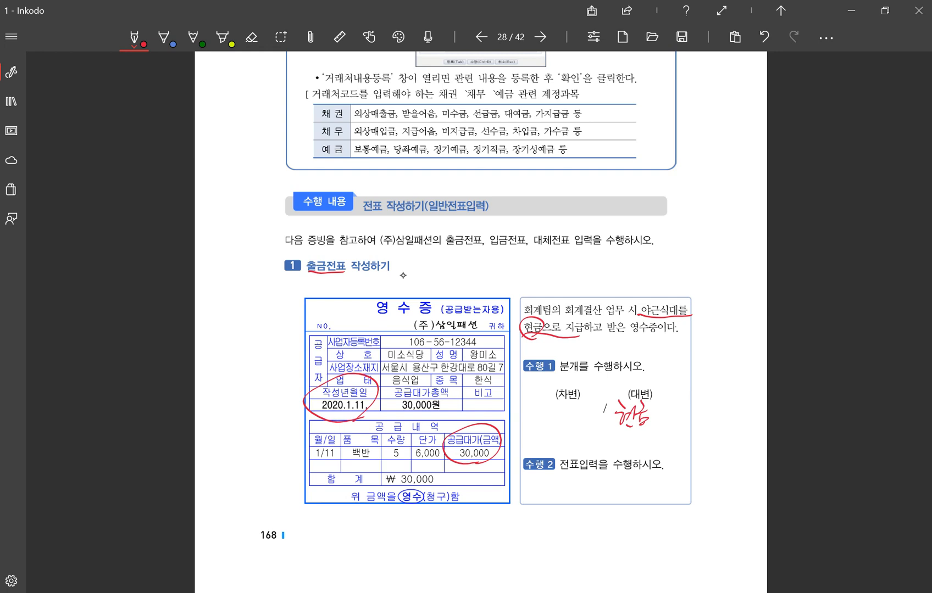
- Underline 회계팀 in the problem text and handwrite 복리후생비 under the debit side (차변)
left_click_drag(523, 313, 548, 316)
left_click_drag(522, 404, 527, 414)
left_click_drag(532, 397, 531, 415)
left_click_drag(526, 416, 545, 418)
left_click_drag(549, 396, 553, 418)
left_click_drag(556, 398, 563, 406)
mouse_move(563, 404)
left_mouse_down()
mouse_move(571, 418)
mouse_move(576, 409)
left_mouse_up()
left_click_drag(574, 402, 586, 421)
left_click_drag(583, 396, 592, 412)
left_click_drag(595, 391, 597, 422)
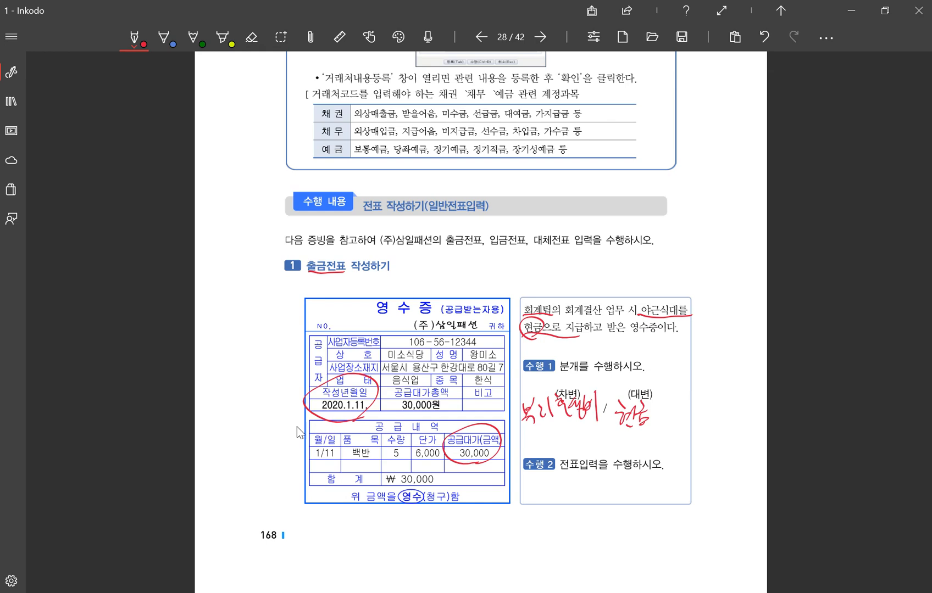
- Switch to Smart A, open general voucher entry (일반전표입력) and set the voucher date to month 01, day 11
left_click(238, 591)
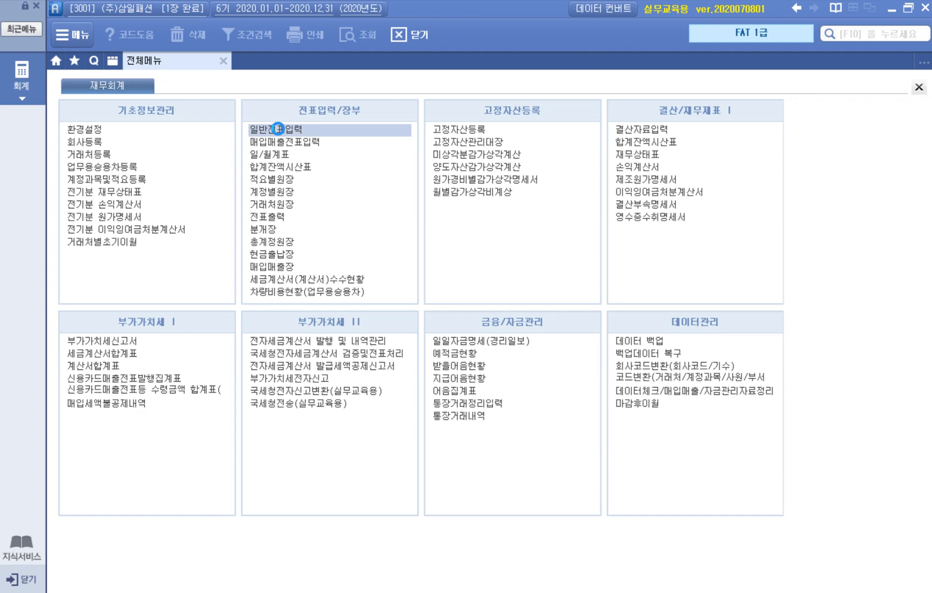
left_click(278, 129)
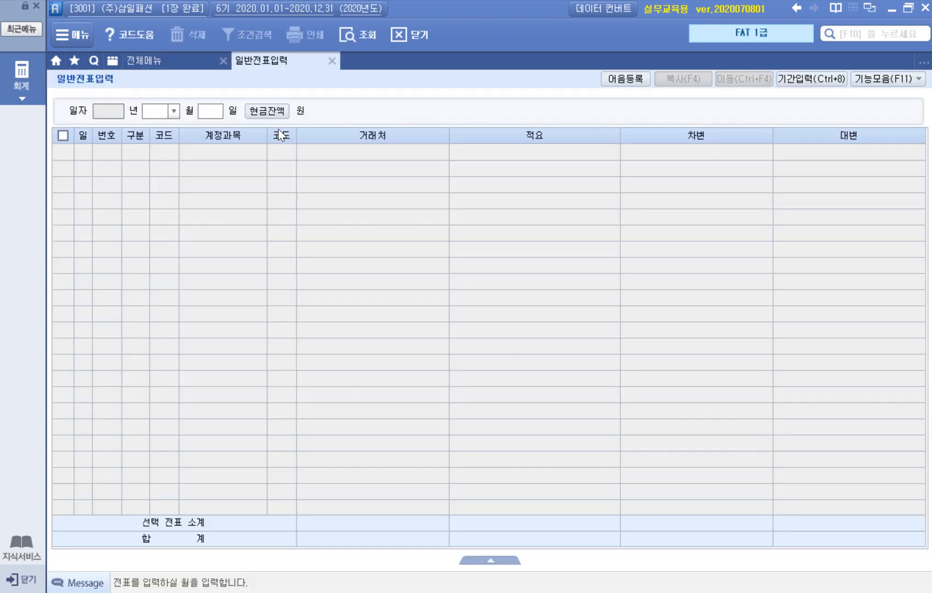
type("01")
key("Return")
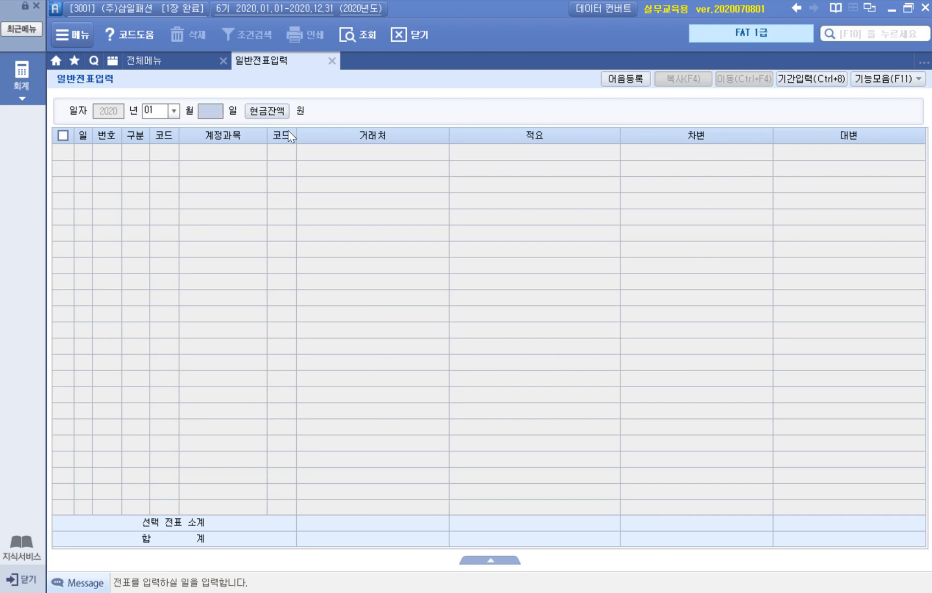
type("11")
key("Return")
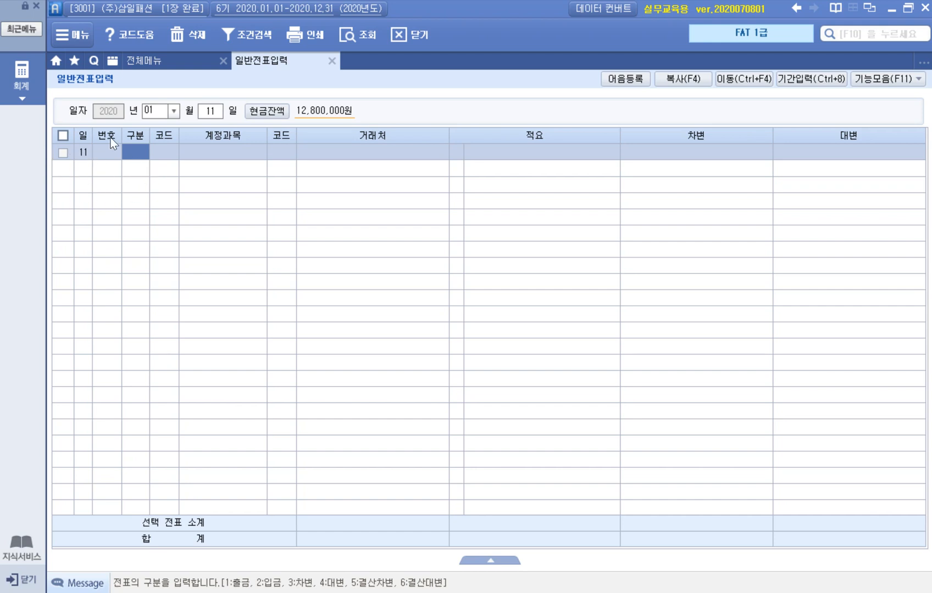
- Enter a trial debit line with account 103 보통예금 and an amount of 123
left_click(62, 135)
type("3")
key("Return")
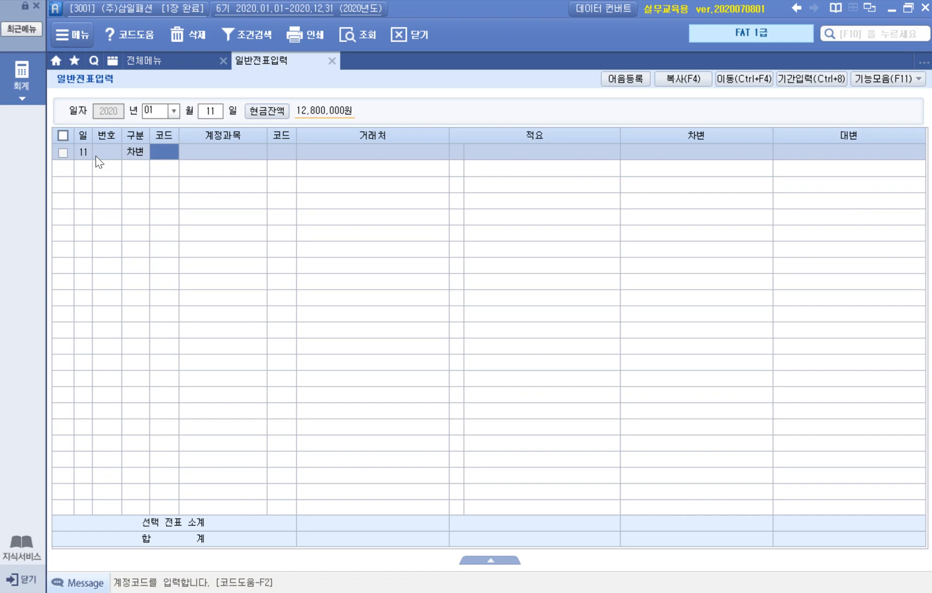
key("XF86AudioLowerVolume")
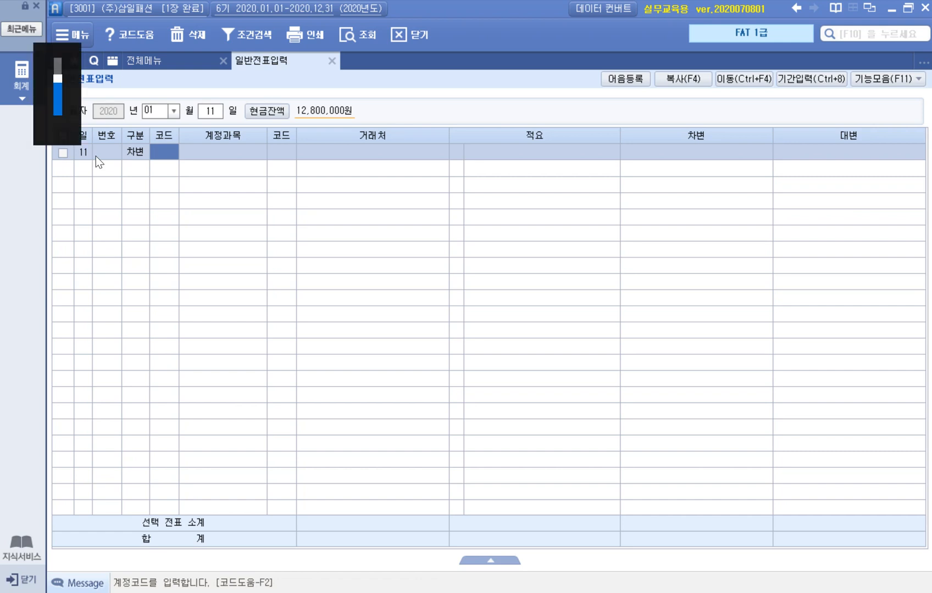
key("F2")
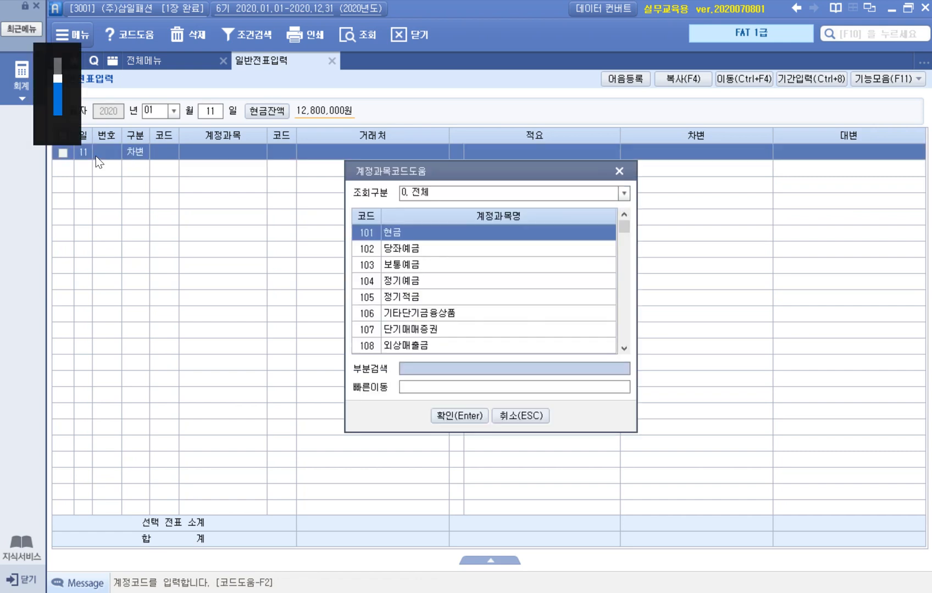
double_click(439, 265)
left_click(634, 152)
type("123")
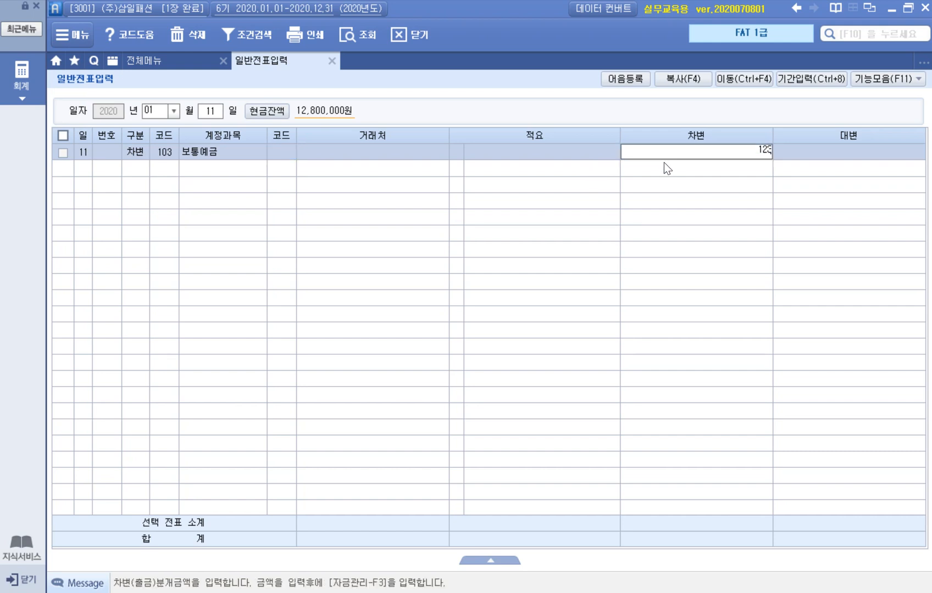
key("Return")
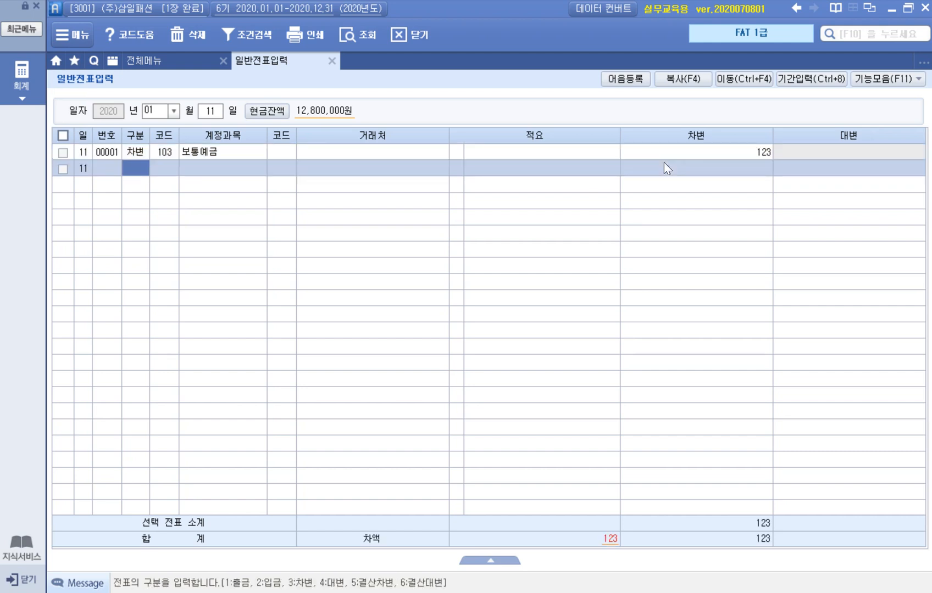
- Add a trial credit line with account 108 외상매출금 and an amount of 123
type("4")
key("F2")
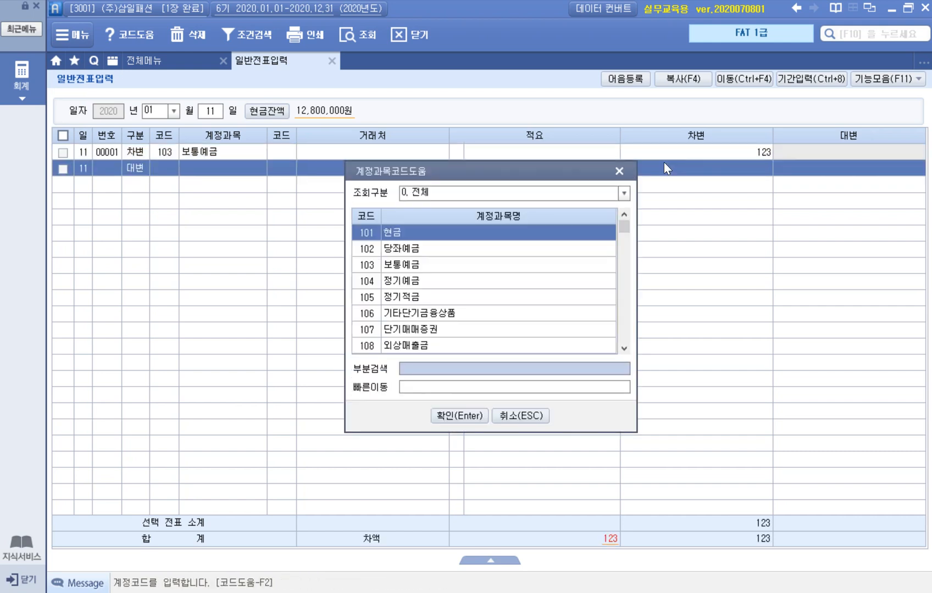
double_click(462, 345)
left_click(829, 167)
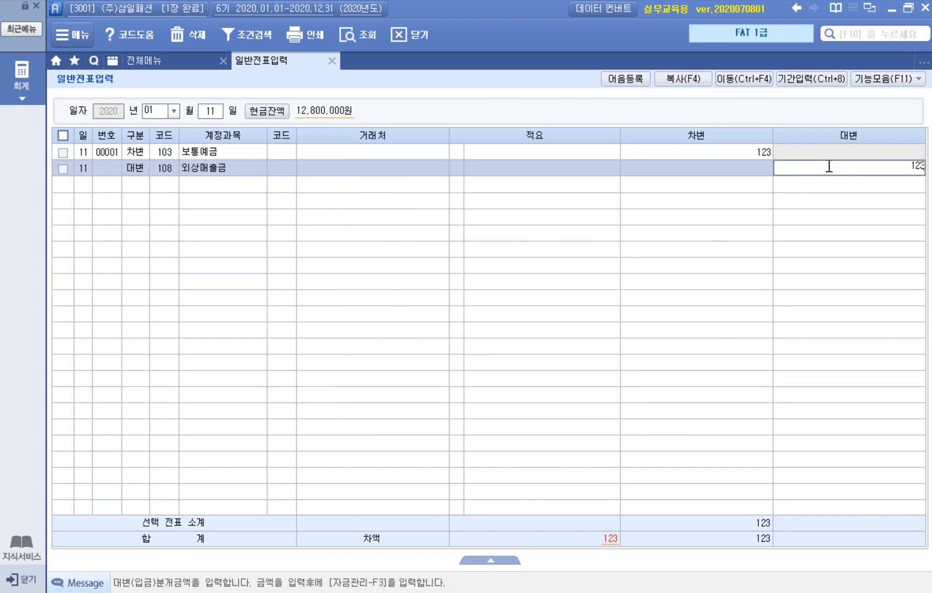
key("Return")
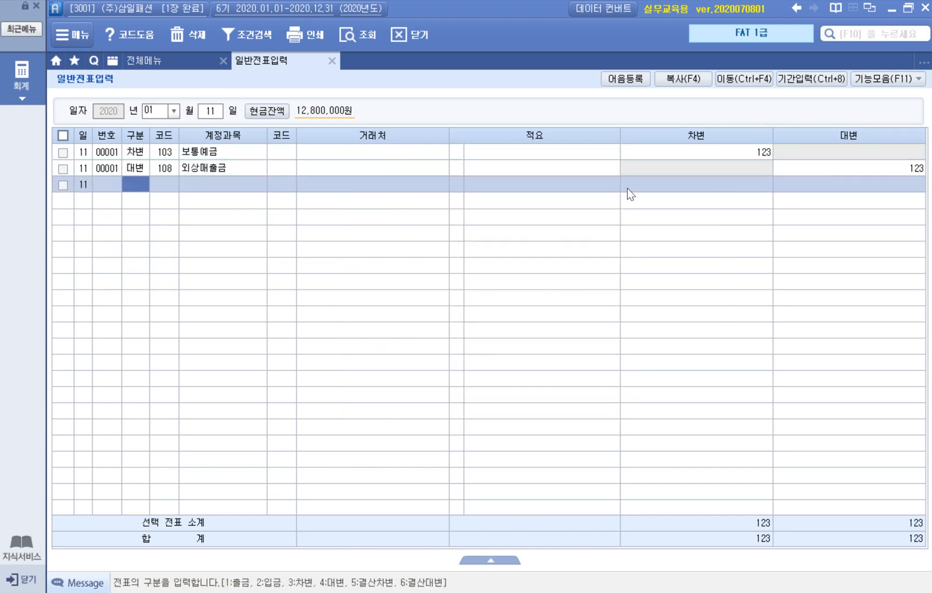
- Select both trial voucher lines and delete them
left_click(60, 135)
left_click(60, 135)
left_click(62, 135)
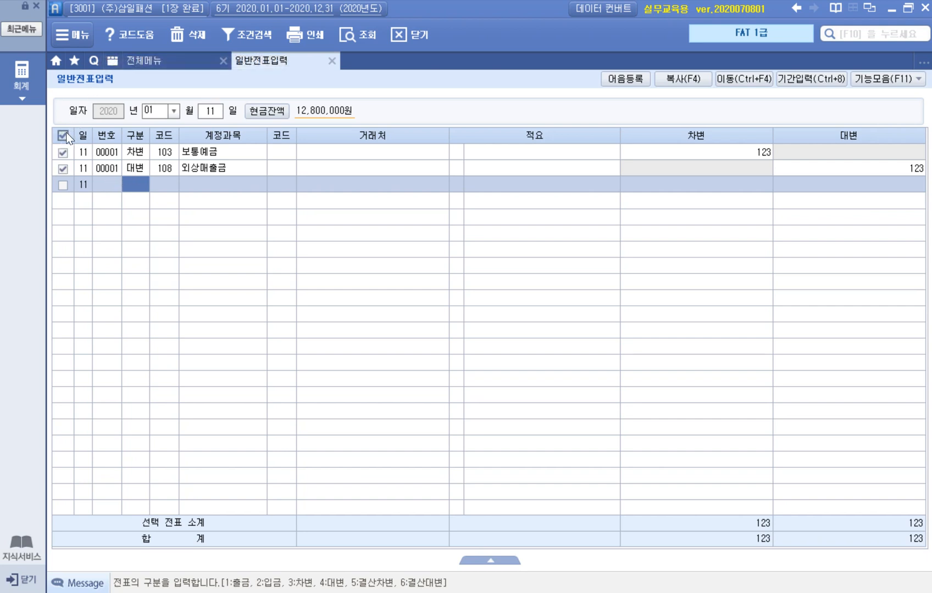
left_click(206, 39)
left_click(508, 349)
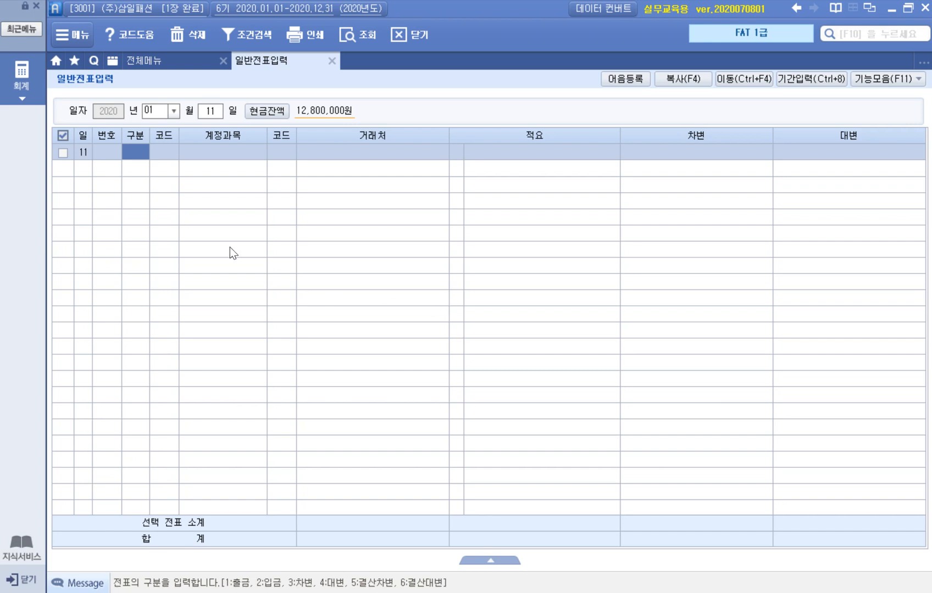
- Clear the select-all checkbox and start a debit line on day 11 with account 811 복리후생비
left_click(64, 136)
type("3")
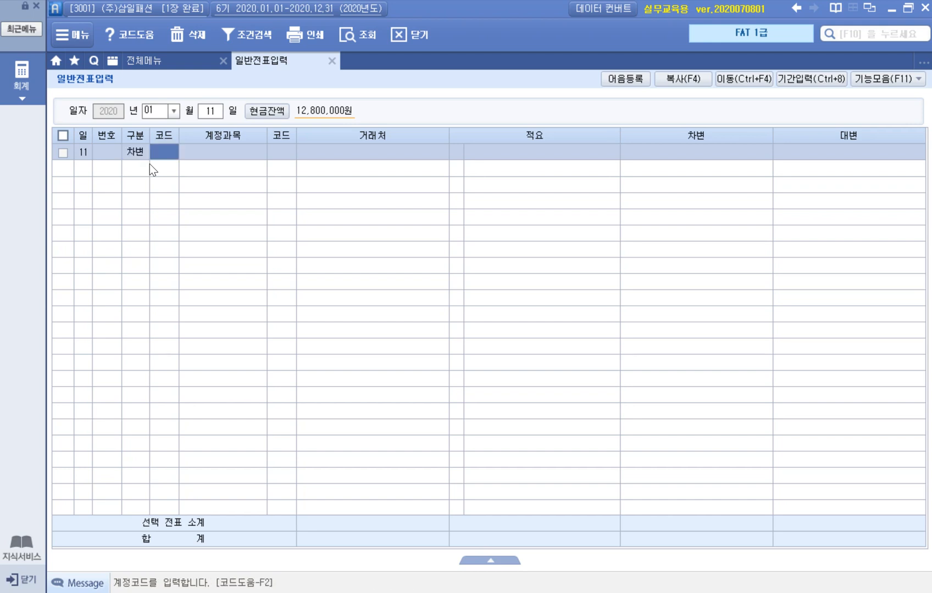
key("F2")
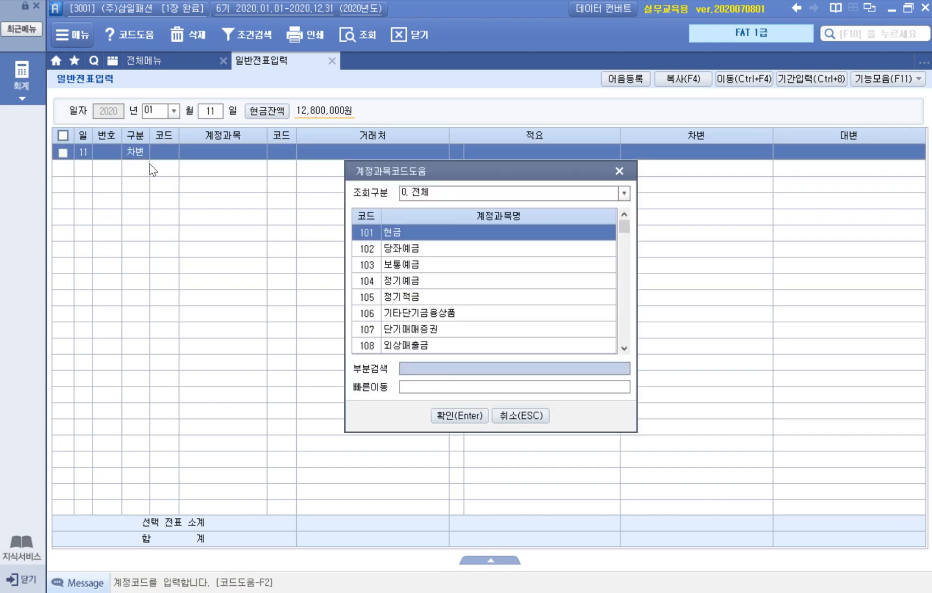
type("복")
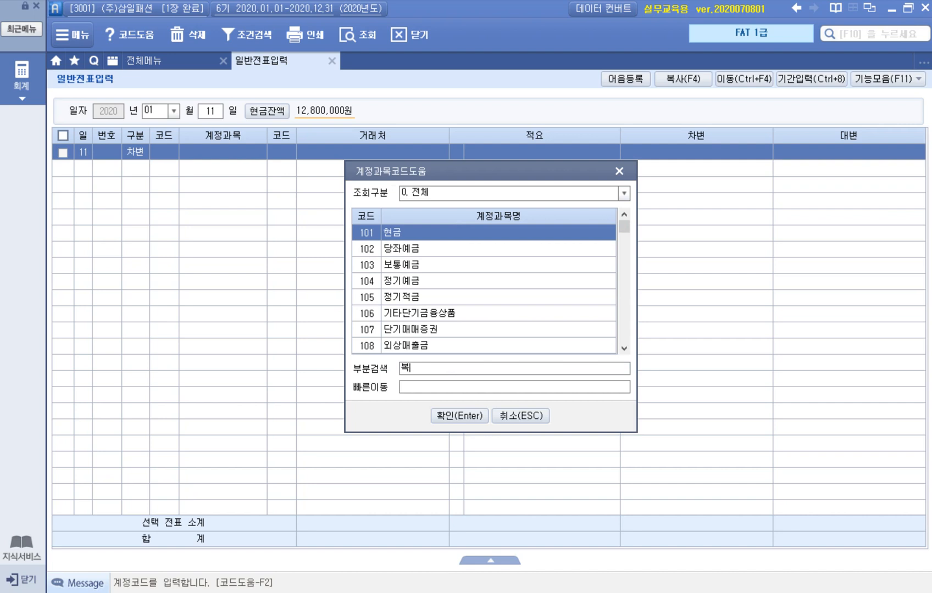
key("Return")
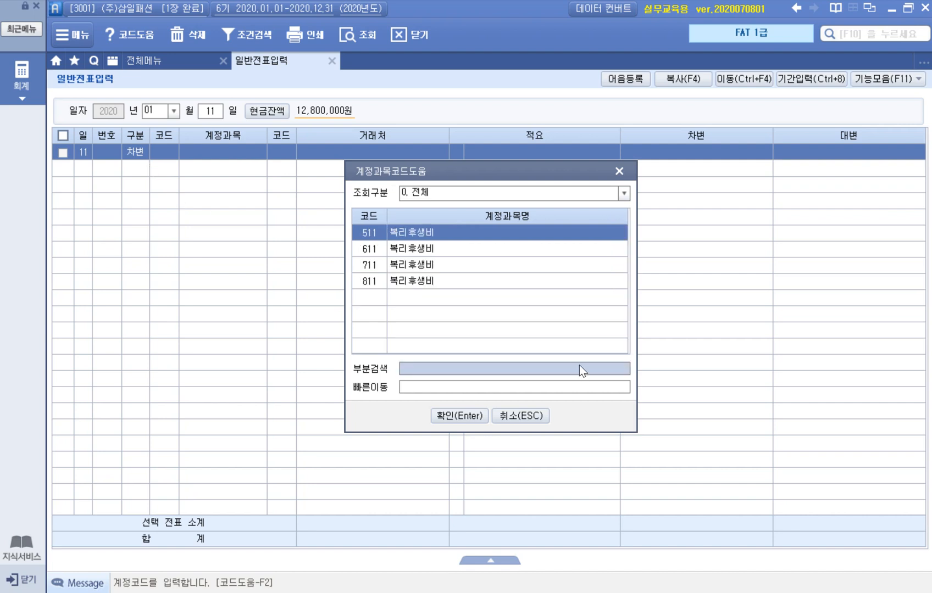
left_click(460, 281)
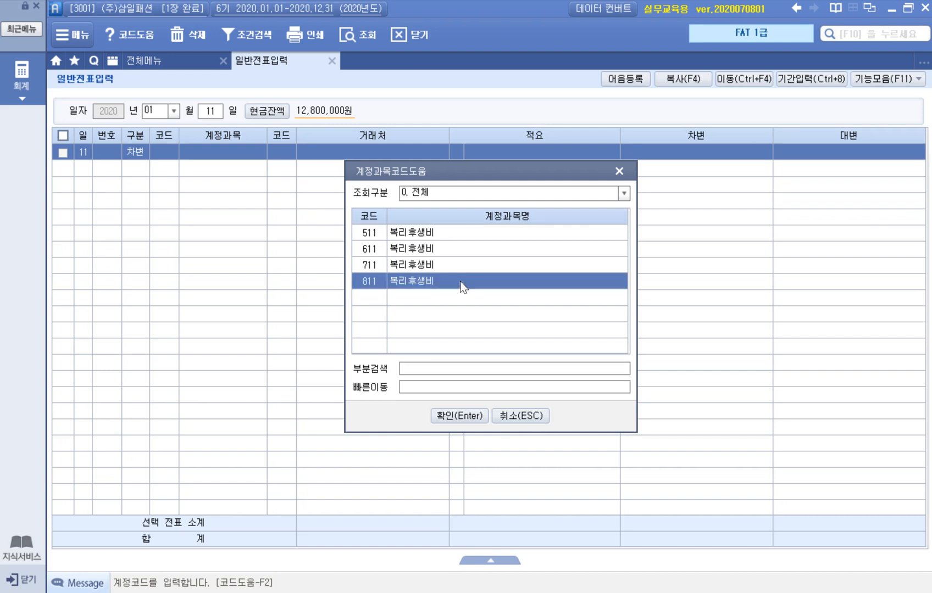
left_click(460, 415)
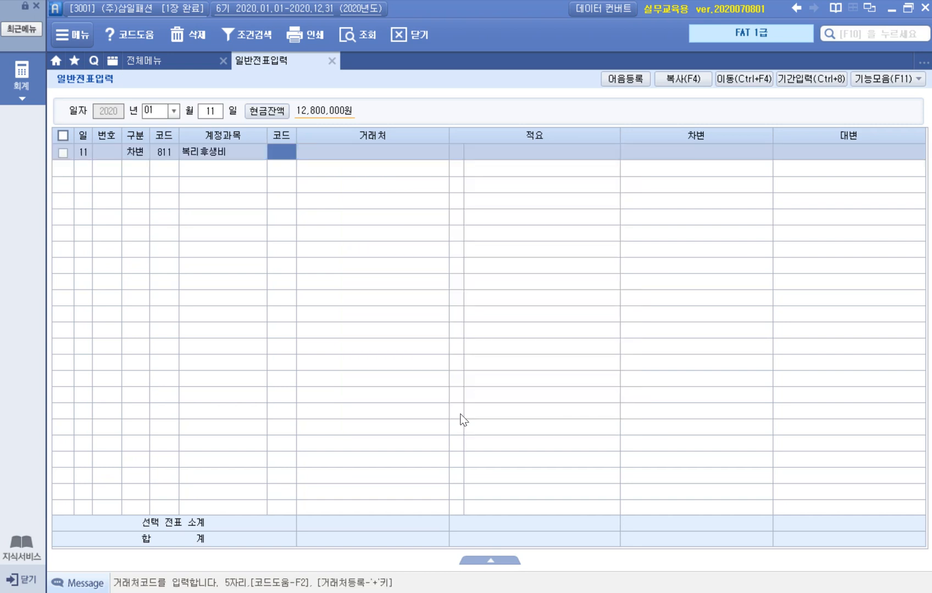
- Leave the counterparty and description blank and enter 30,000 as the debit amount of the 복리후생비 line
key("Return")
key("Return")
key("Return")
key("Return")
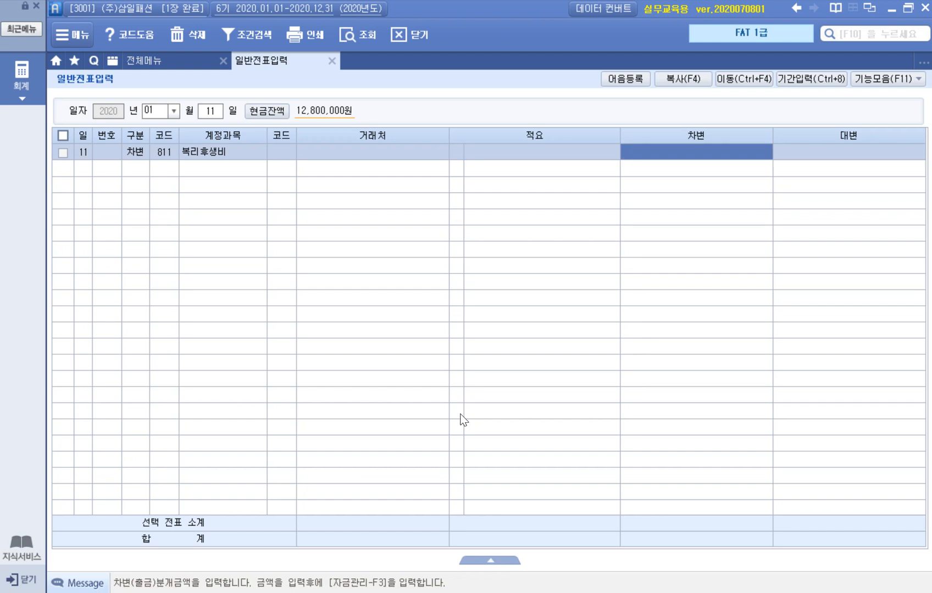
type("30000")
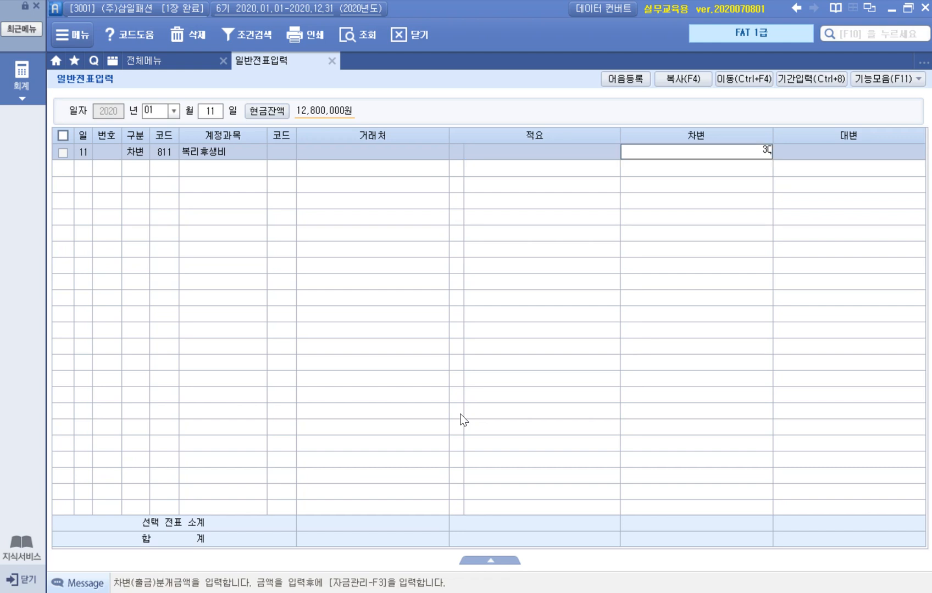
key("Return")
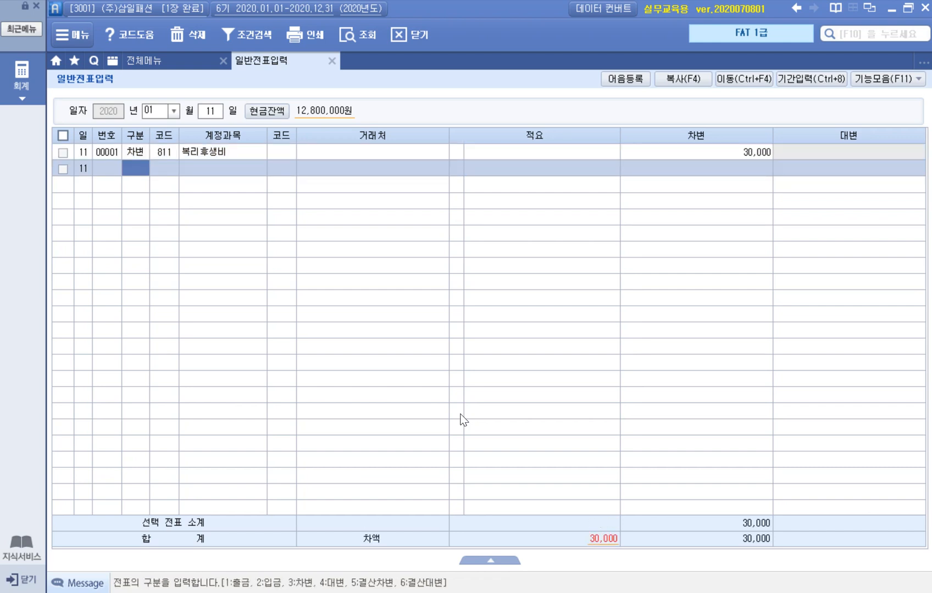
- Add a credit line with account 101 현금 and an amount of 30,000
type("4")
key("Return")
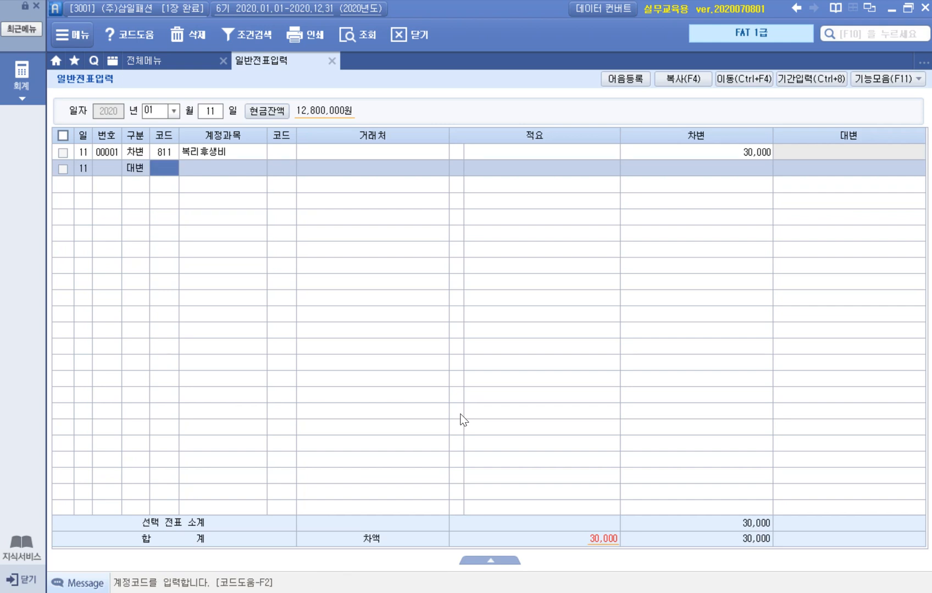
key("F2")
key("Return")
key("Return")
key("Return")
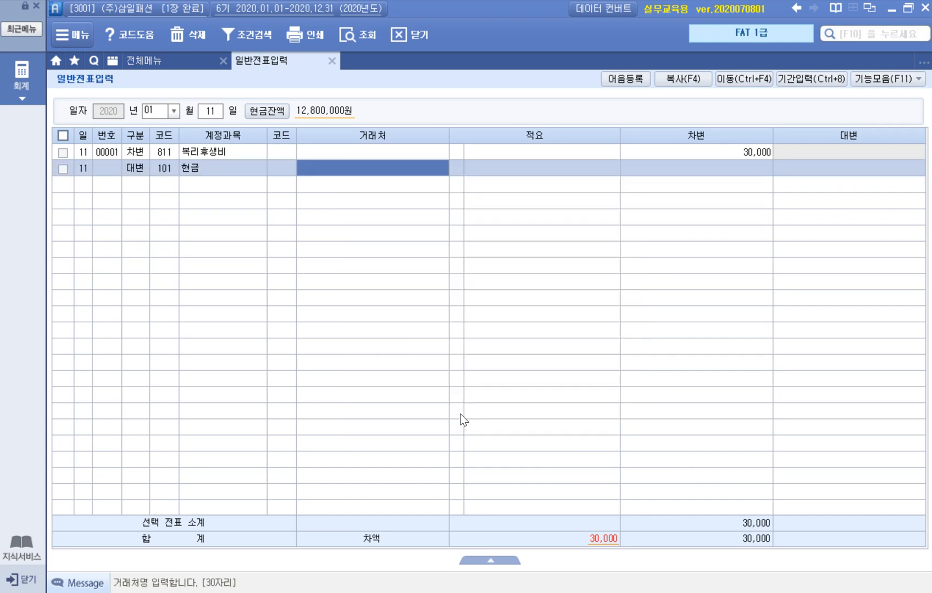
key("Return")
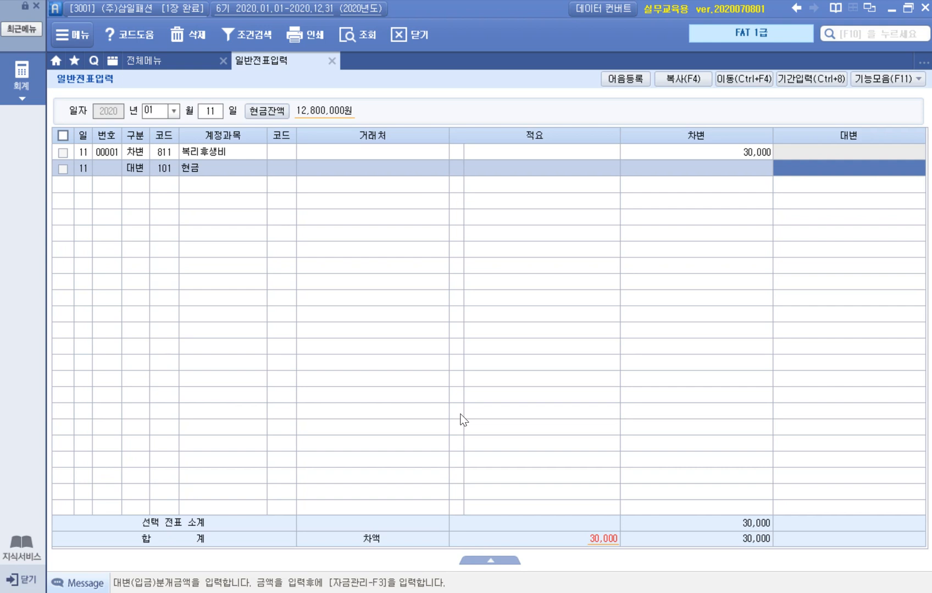
type("300000")
key("Return")
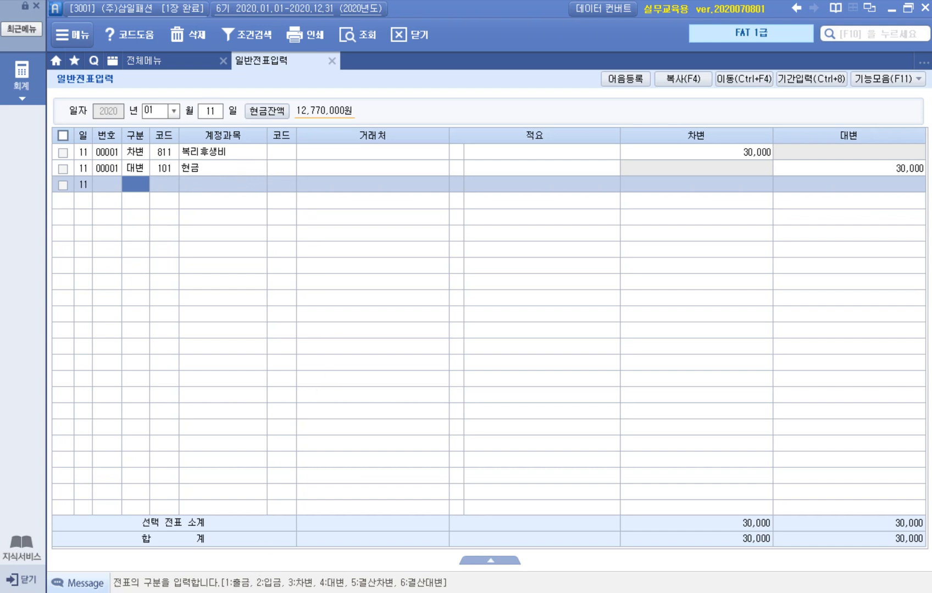
- Switch to Inkodo and review the January 11 receipt and the voucher entry method table (전표제의 입력방식) on page 27
left_click(236, 592)
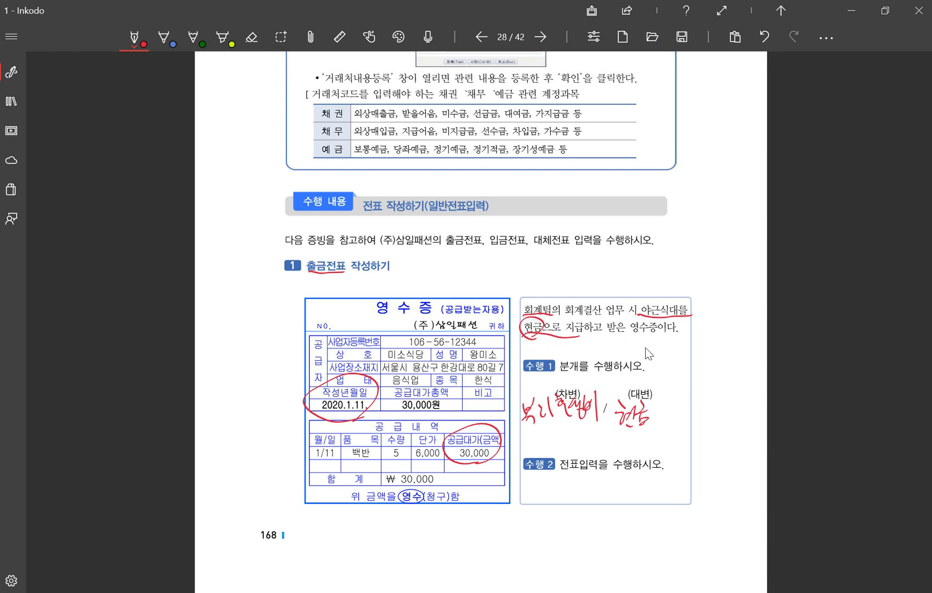
left_click(205, 592)
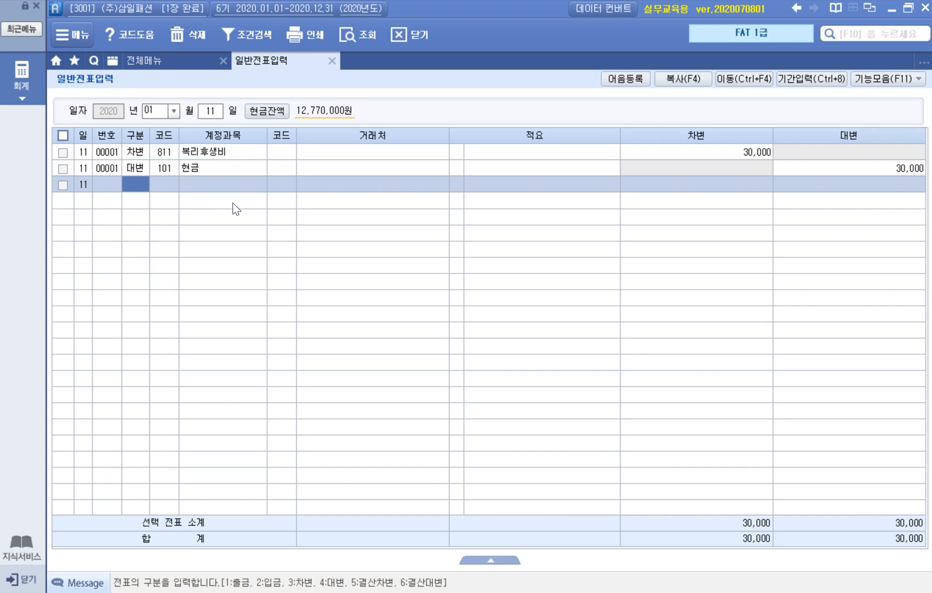
key("alt+Tab")
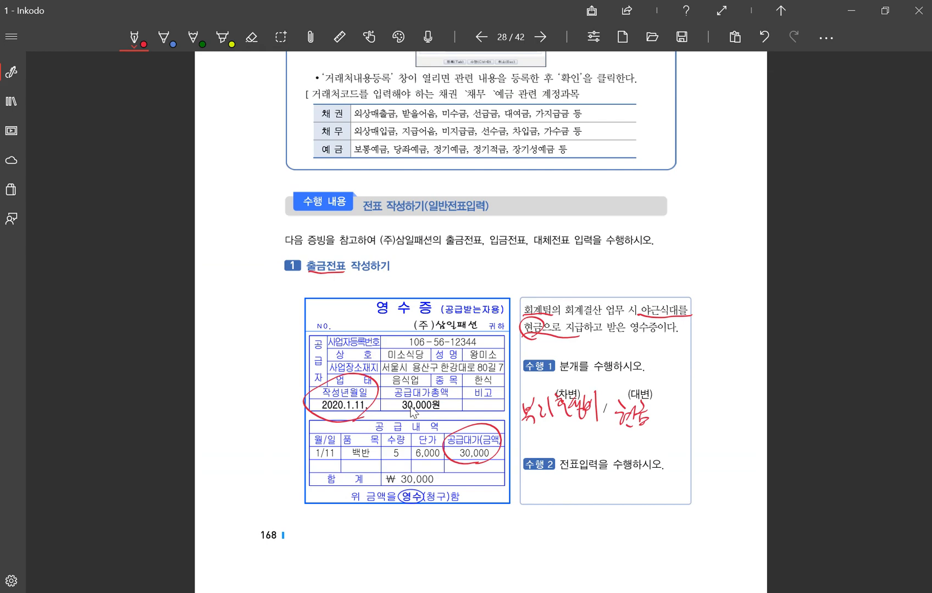
scroll(413, 412, "up", 2)
scroll(413, 412, "up", 2)
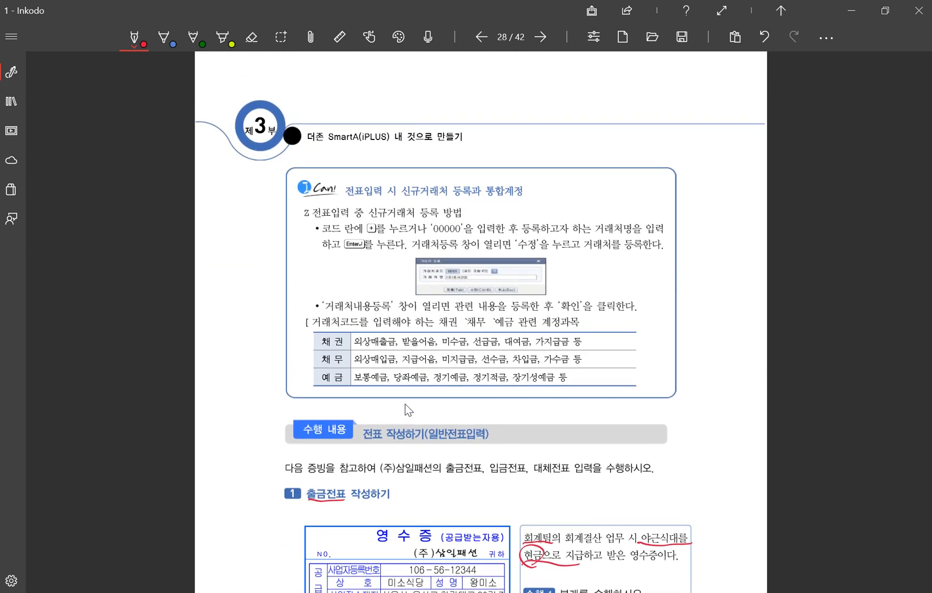
left_click(481, 37)
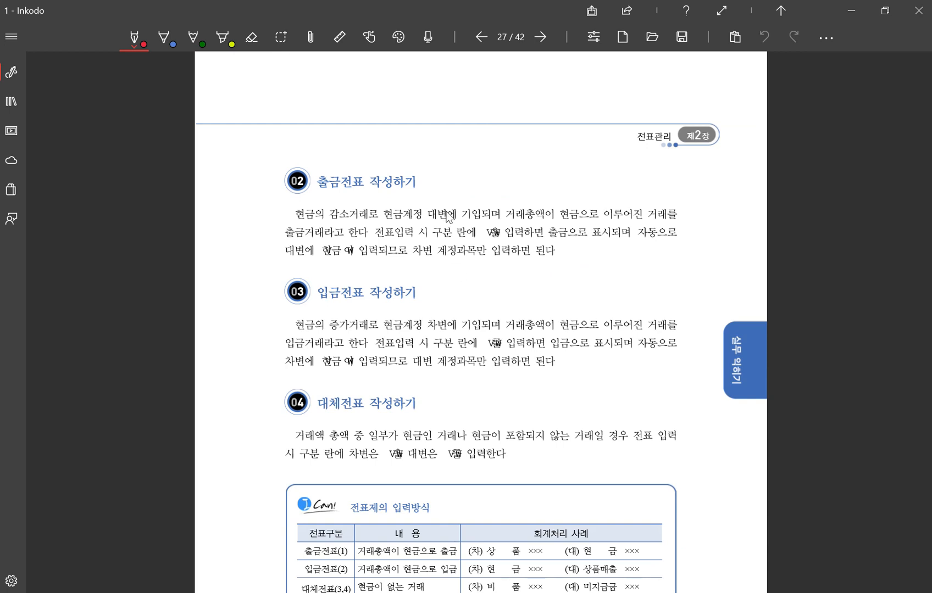
scroll(406, 318, "down", 6)
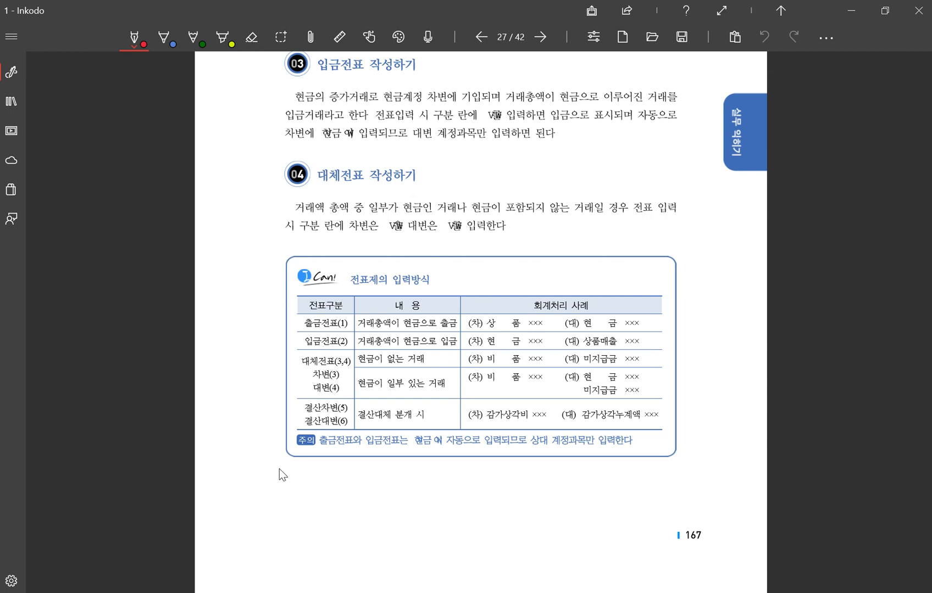
left_click(231, 592)
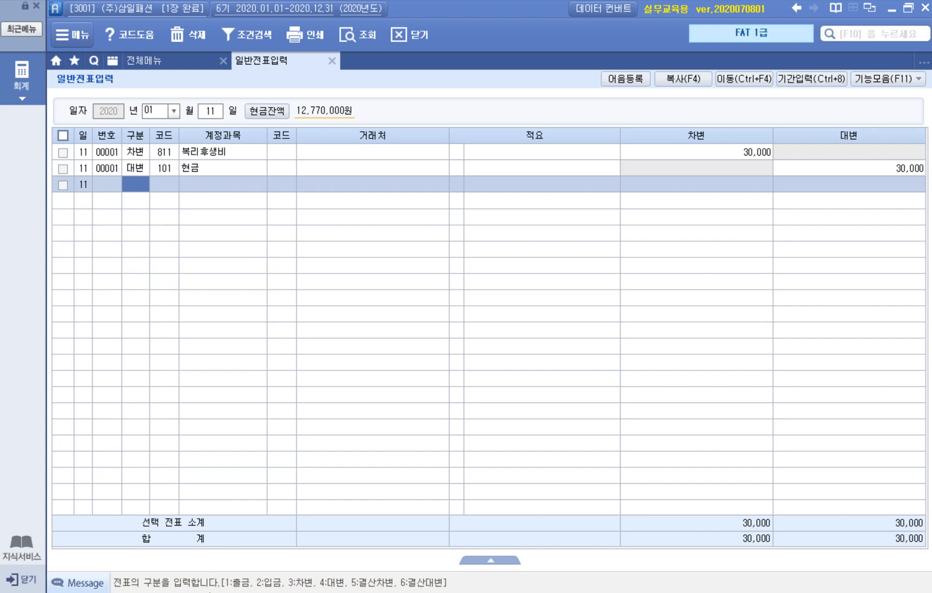
left_click(209, 592)
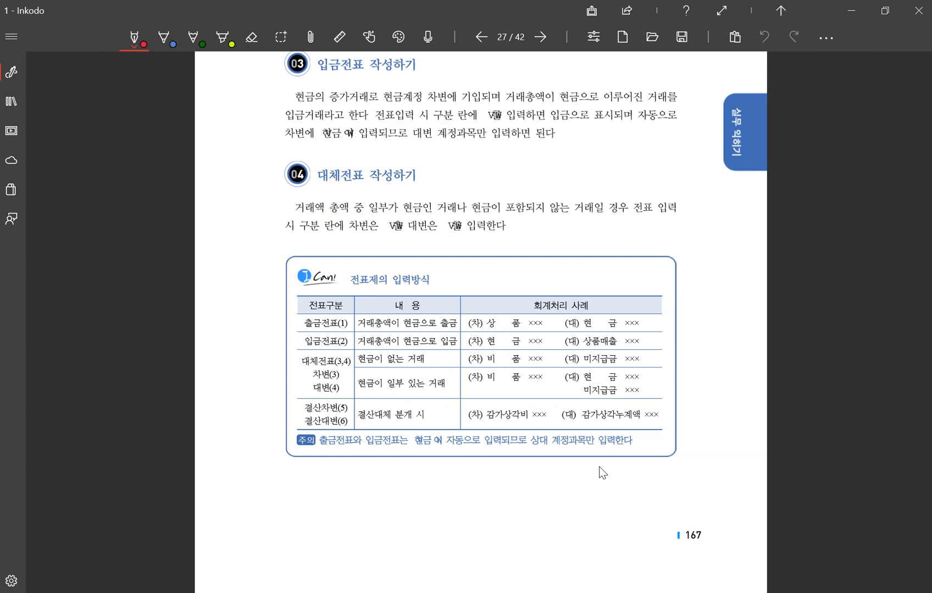
left_click(541, 37)
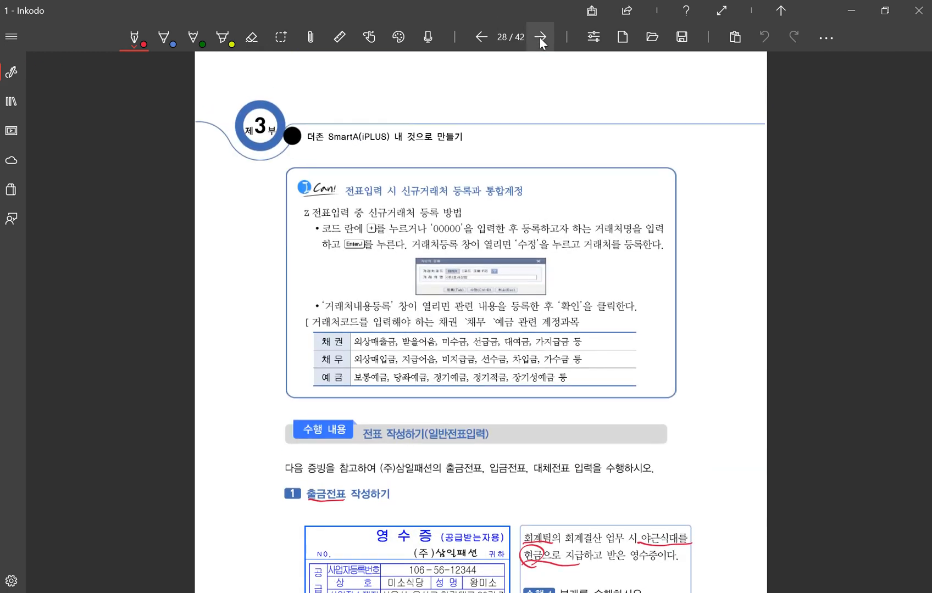
scroll(611, 269, "down", 3)
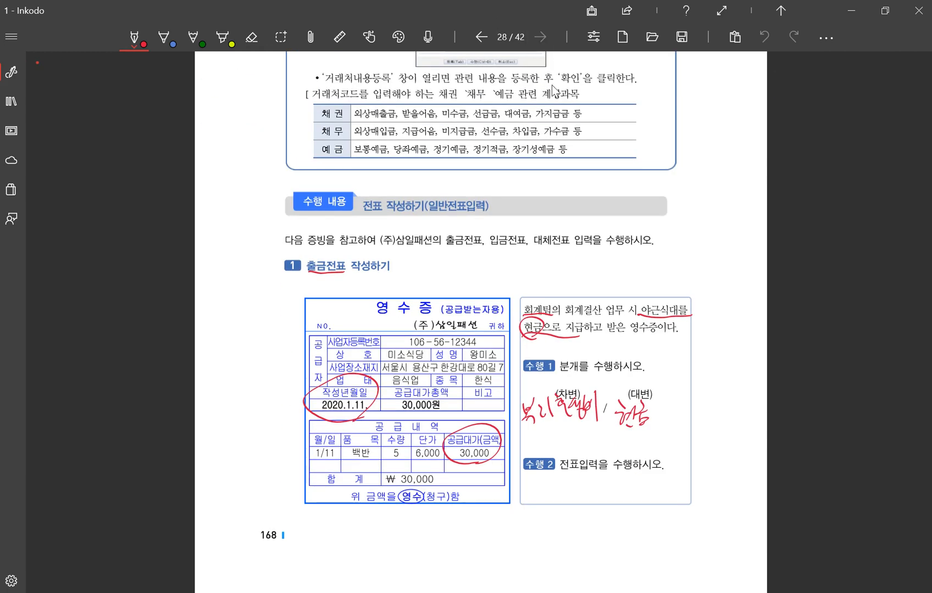
- On page 29, handwrite 현금 under 대변 for exercise 2 and underline the words about refuelling the company car
left_click(541, 37)
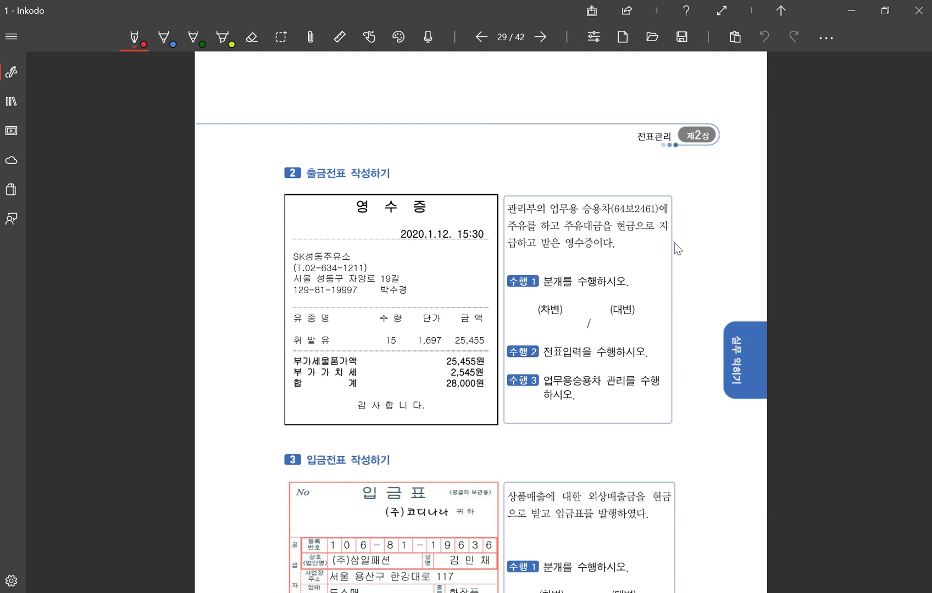
left_click_drag(590, 322, 603, 333)
left_click(251, 36)
left_click_drag(590, 323, 605, 332)
left_click(134, 37)
left_click_drag(598, 334, 608, 340)
left_click_drag(610, 315, 621, 325)
left_click_drag(613, 329, 618, 340)
left_click_drag(581, 215, 671, 218)
left_click_drag(508, 233, 534, 231)
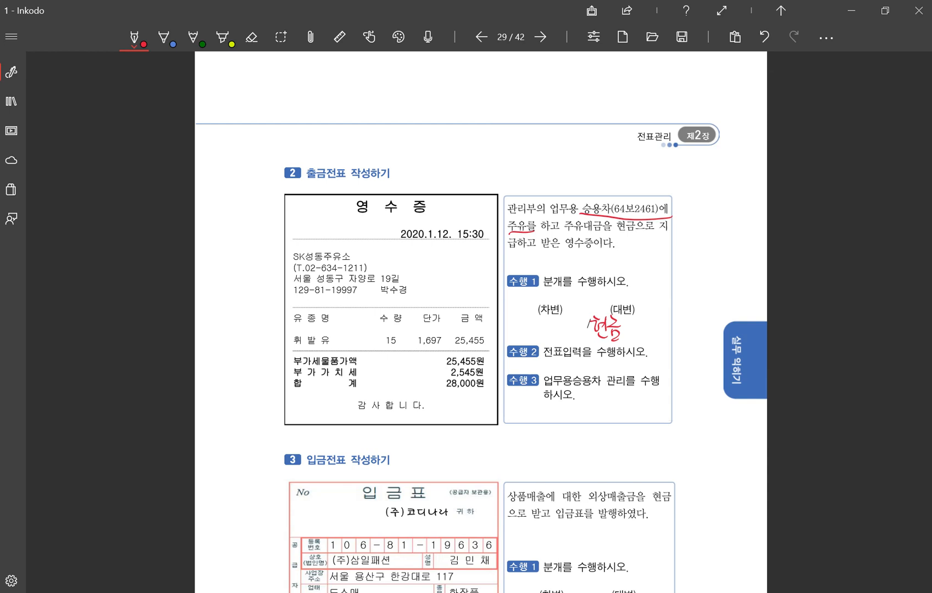
- Handwrite 차량유지비 under 차변 for exercise 2 and circle the date on the fuel receipt
left_click_drag(507, 318, 512, 333)
left_click_drag(514, 315, 520, 337)
mouse_move(521, 317)
left_mouse_down()
mouse_move(518, 328)
mouse_move(551, 331)
left_mouse_up()
left_click_drag(558, 315, 563, 332)
left_click_drag(568, 314, 568, 332)
left_click_drag(563, 324, 574, 337)
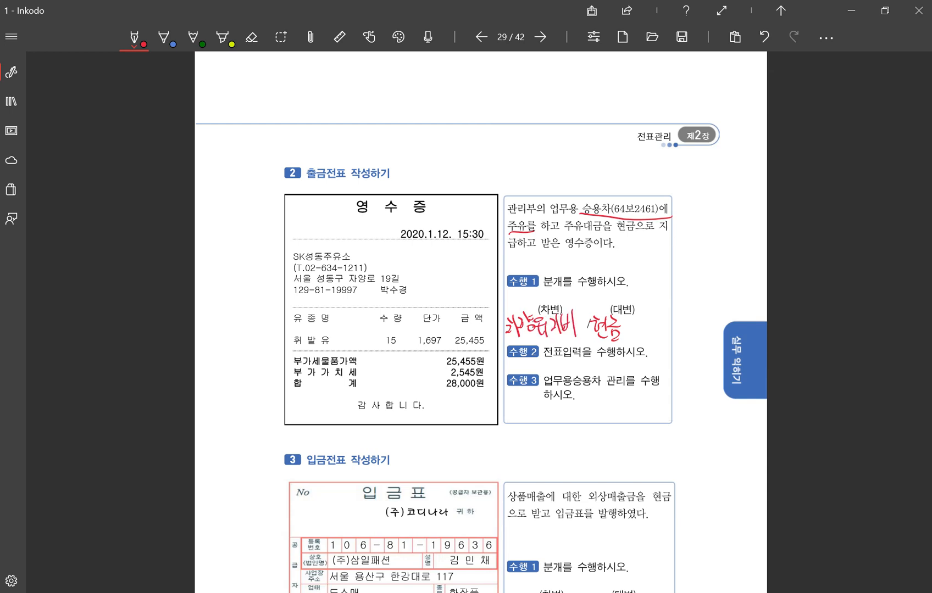
left_click_drag(443, 258, 437, 267)
- Switch to Smart A and set the voucher day to 12
left_click(250, 592)
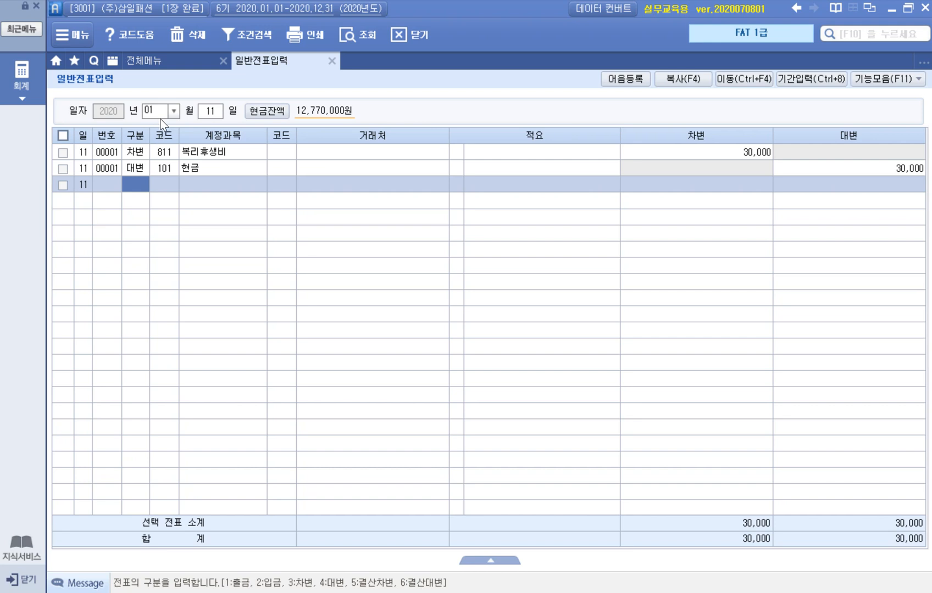
left_click(208, 111)
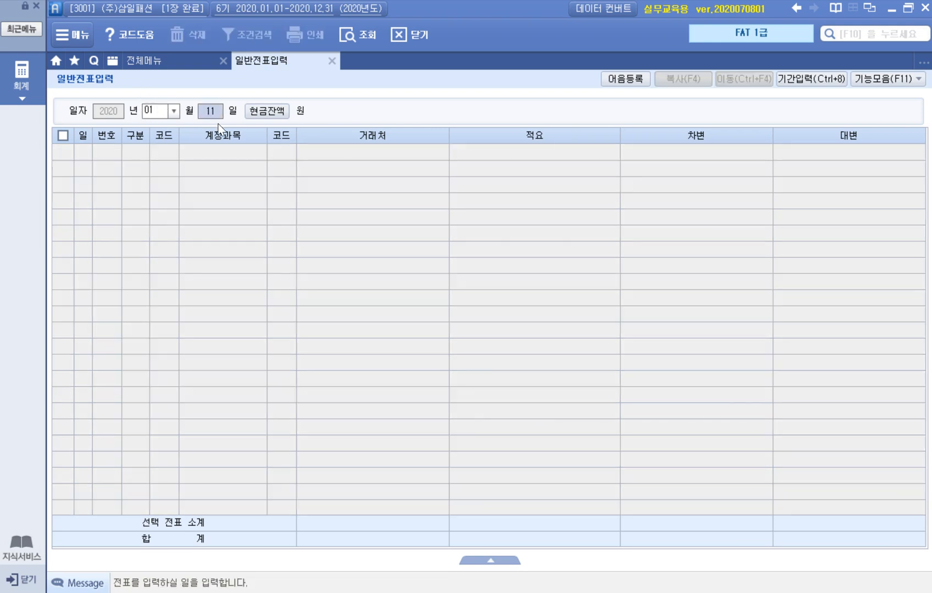
type("12")
key("Return")
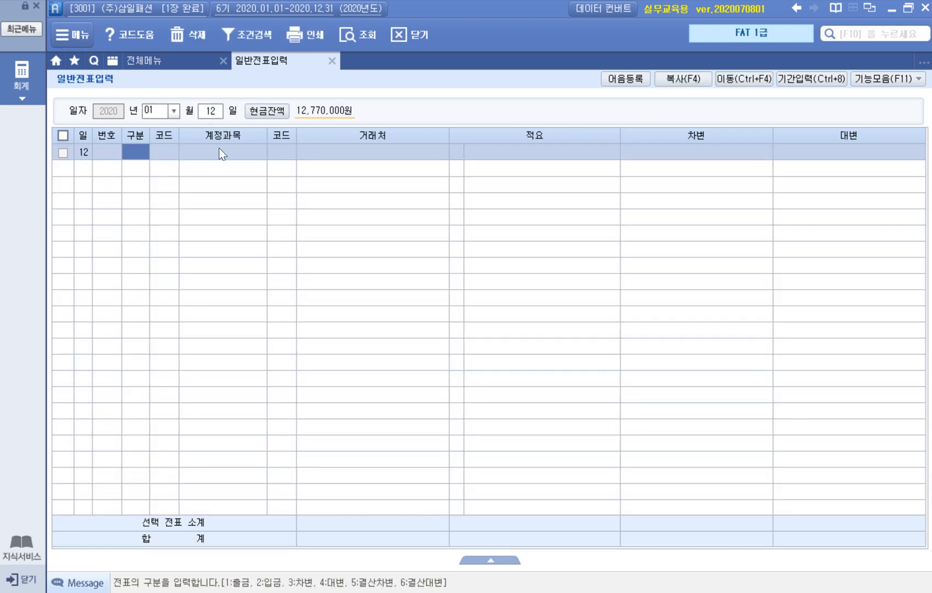
- Start a debit line on day 12 with account 822 차량유지비
type("3")
key("Return")
key("F2")
type("차량")
key("Return")
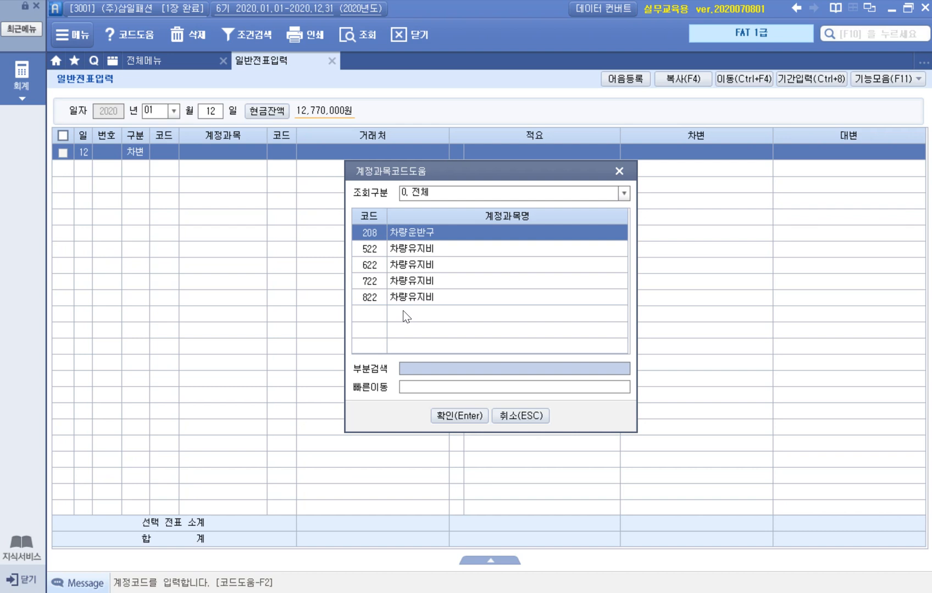
left_click(431, 297)
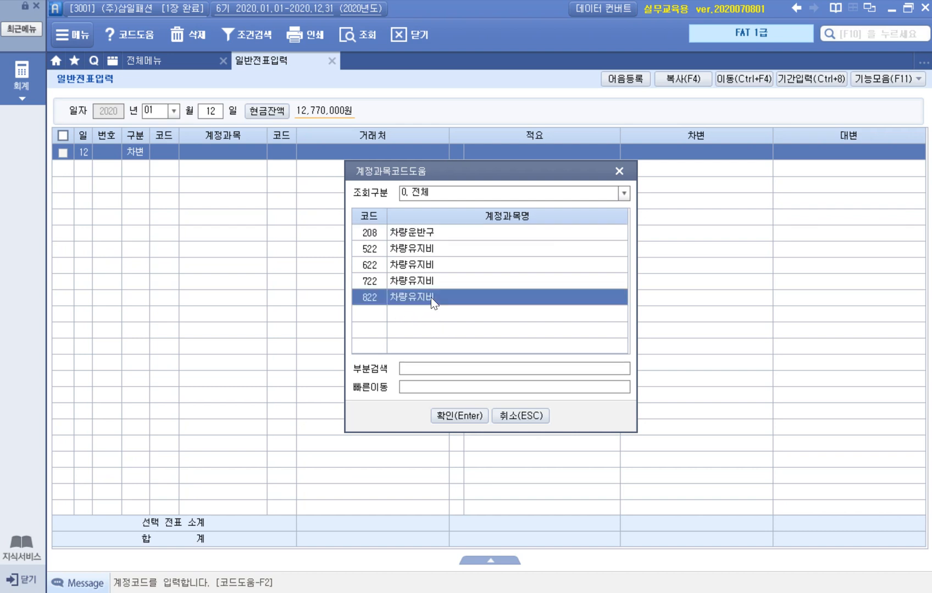
left_click(472, 416)
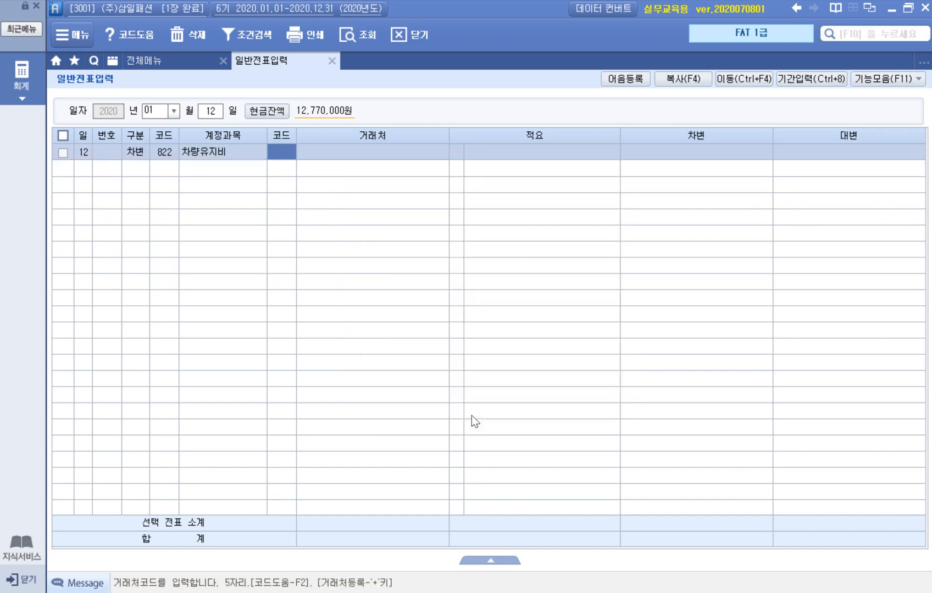
- Enter the fuel receipt's total of 28,000 as the debit amount of the 차량유지비 line, leaving client and description blank
key("Return")
key("Return")
key("Return")
key("Return")
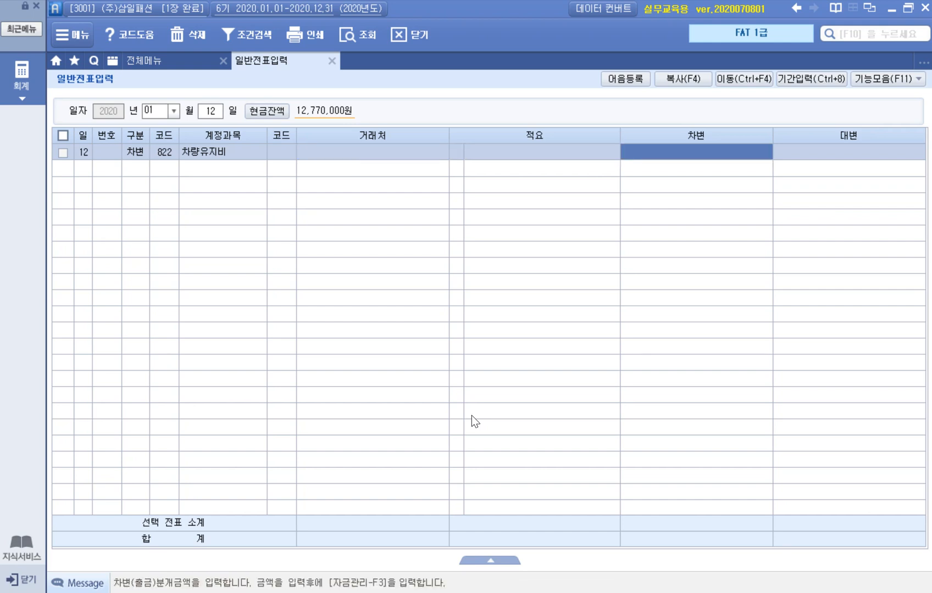
left_click(227, 592)
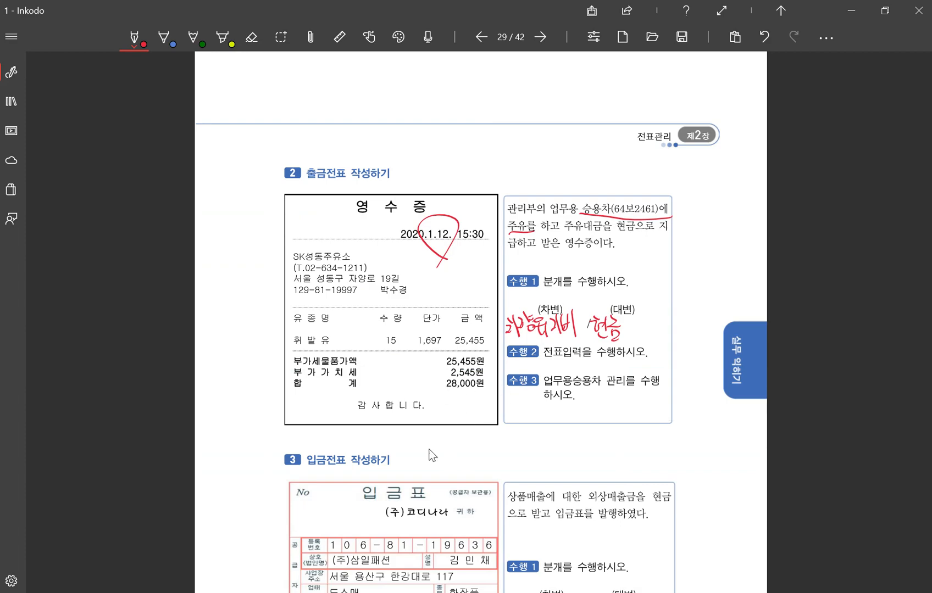
left_click(264, 592)
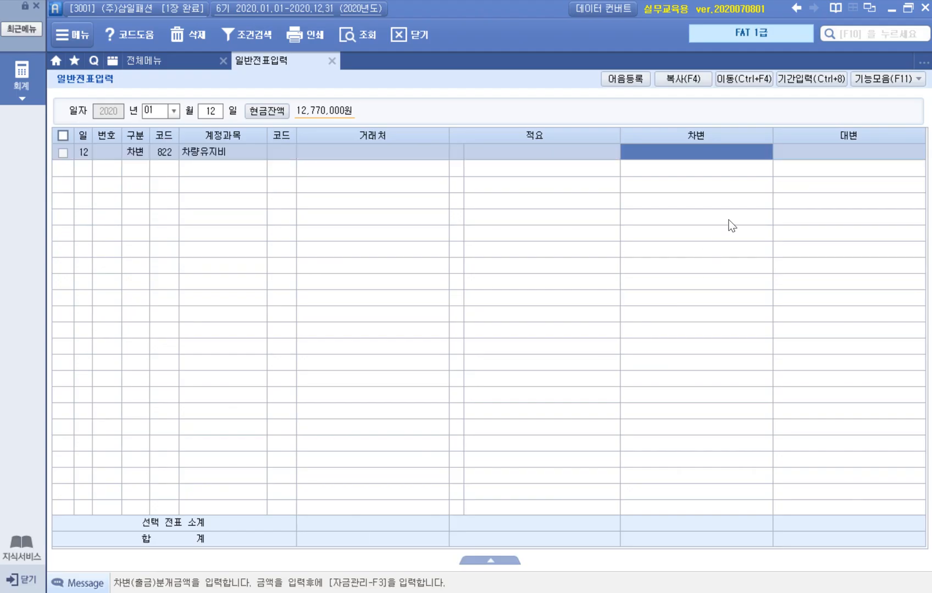
type("280,000")
key("BackSpace")
key("Return")
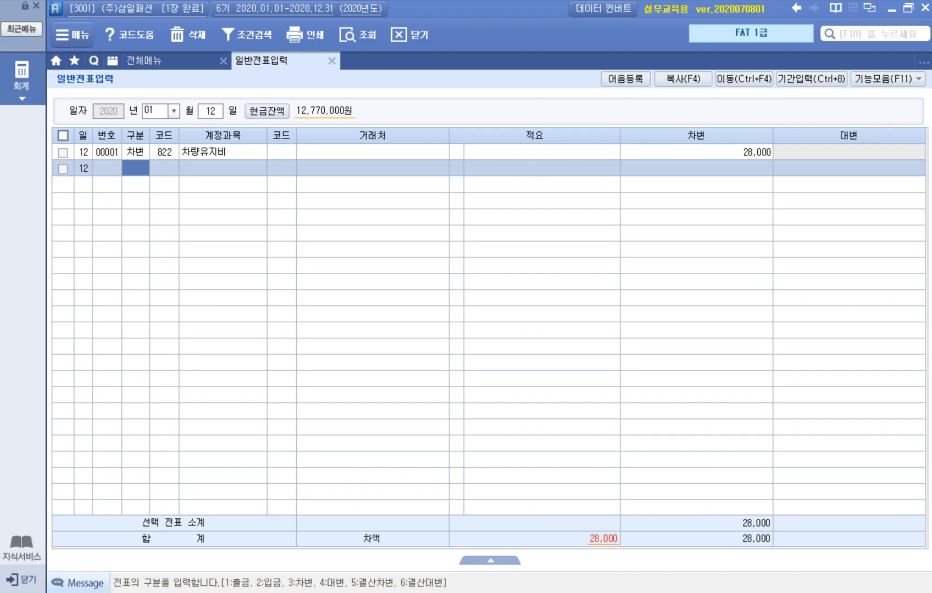
- Add a credit line on day 12 with account 101 현금 and an amount of 28,000
left_click(262, 590)
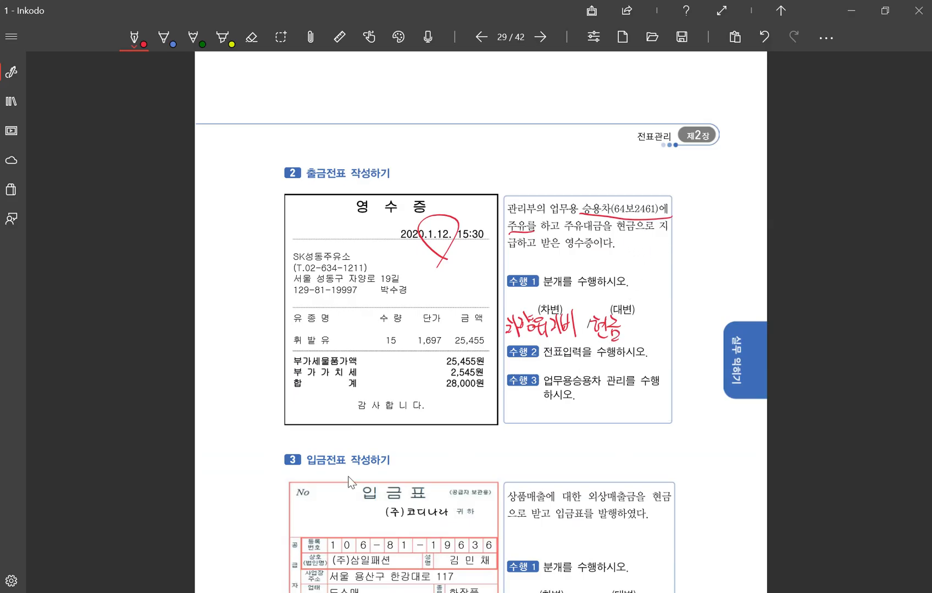
left_click(227, 591)
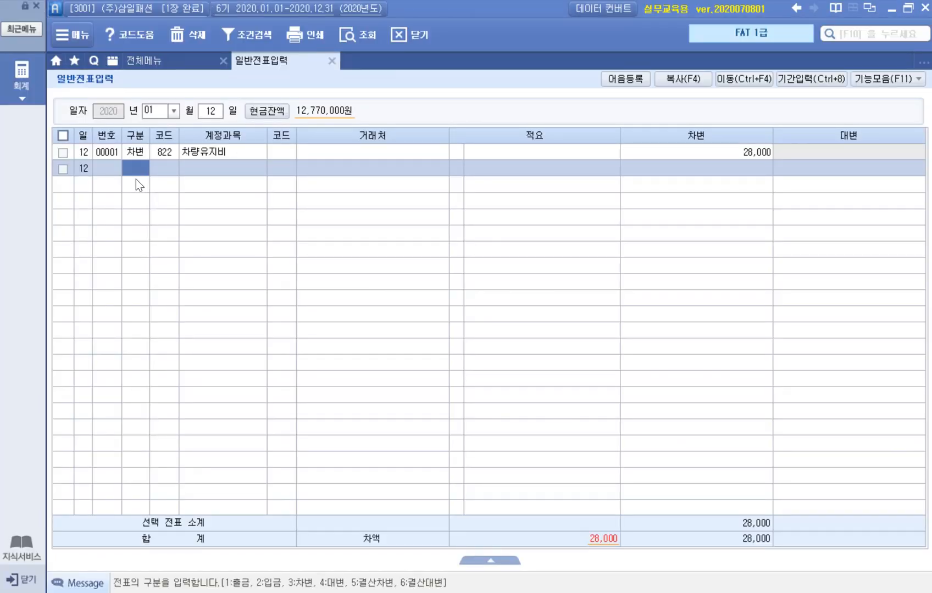
type("4")
key("F2")
type("혀ㄴ")
key("Return")
key("Return")
key("Return")
key("Return")
type("280000")
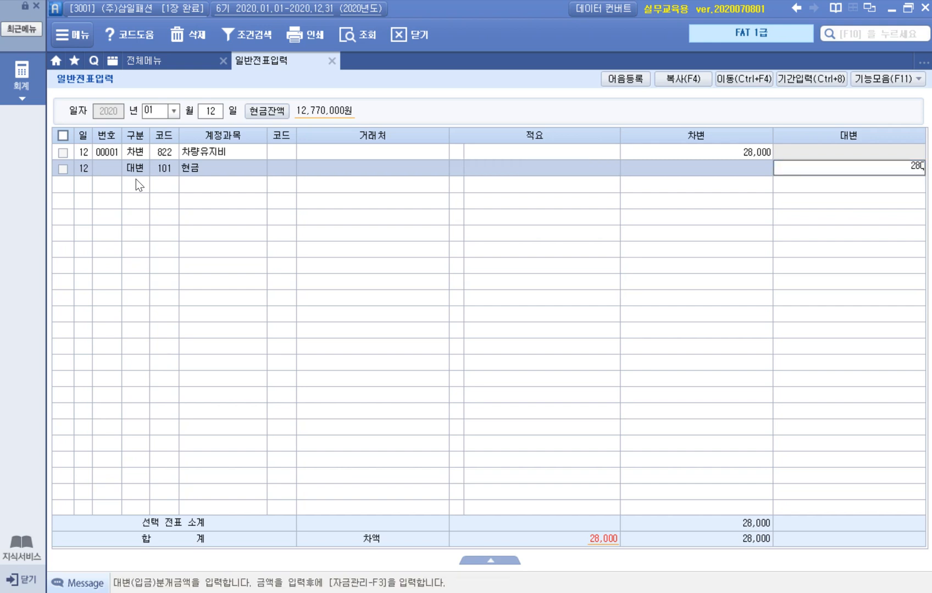
key("BackSpace")
key("Return")
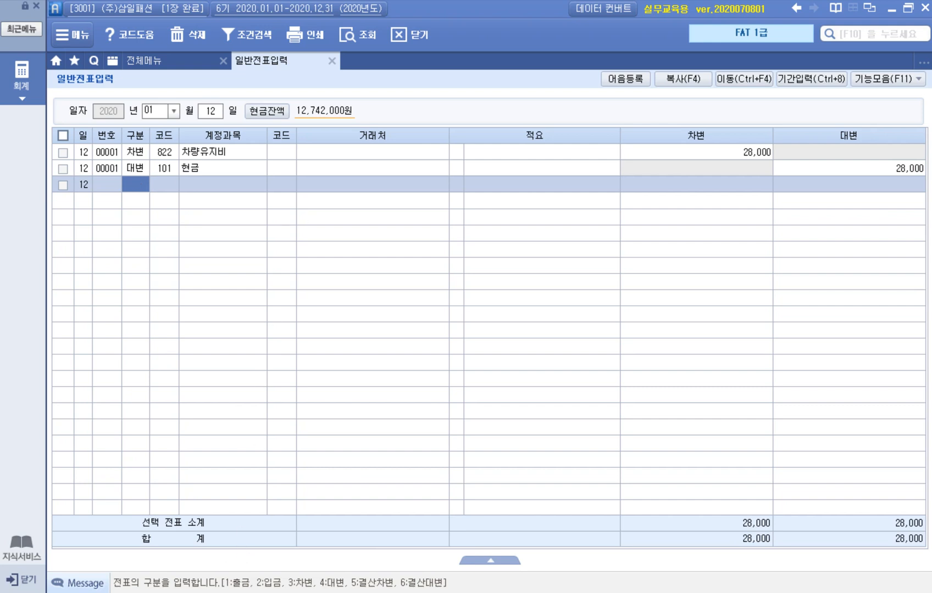
- In Inkodo, underline 현금으로 받고 in exercise 3 on page 29 and handwrite 현금 under 차변
left_click(224, 592)
scroll(609, 377, "down", 5)
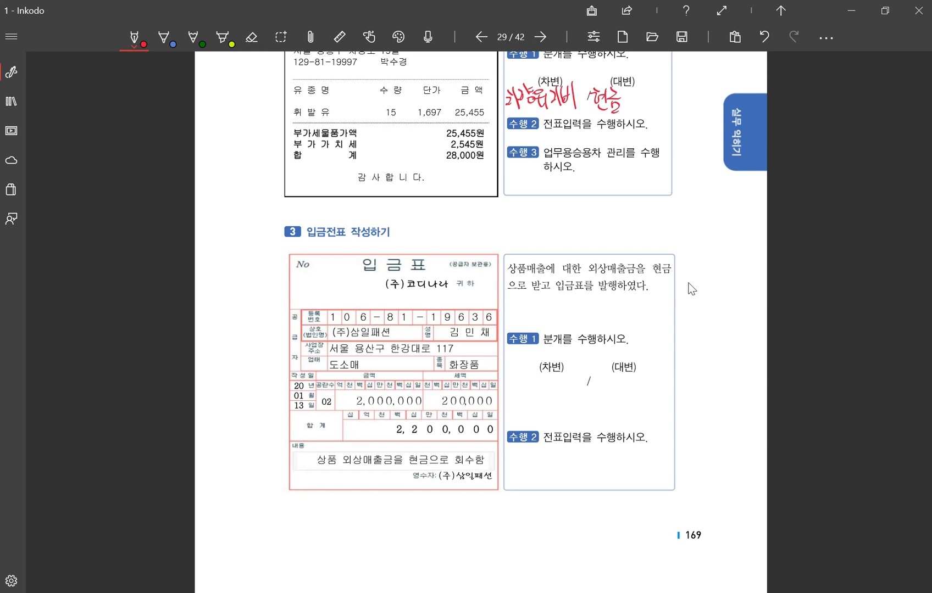
left_click_drag(651, 276, 669, 279)
left_click_drag(504, 293, 544, 292)
mouse_move(505, 369)
left_mouse_down()
mouse_move(511, 389)
mouse_move(515, 381)
left_mouse_up()
mouse_move(515, 374)
left_mouse_down()
mouse_move(515, 388)
mouse_move(521, 376)
left_mouse_up()
mouse_move(513, 381)
left_mouse_down()
mouse_move(524, 380)
mouse_move(516, 393)
left_mouse_up()
left_click_drag(516, 385, 524, 394)
- Underline 상품매출, circle 외상매출금 in the exercise 3 text and handwrite 외상매출금 under 대변
mouse_move(503, 276)
left_mouse_down()
mouse_move(636, 275)
mouse_move(580, 274)
mouse_move(637, 256)
mouse_move(638, 275)
left_mouse_up()
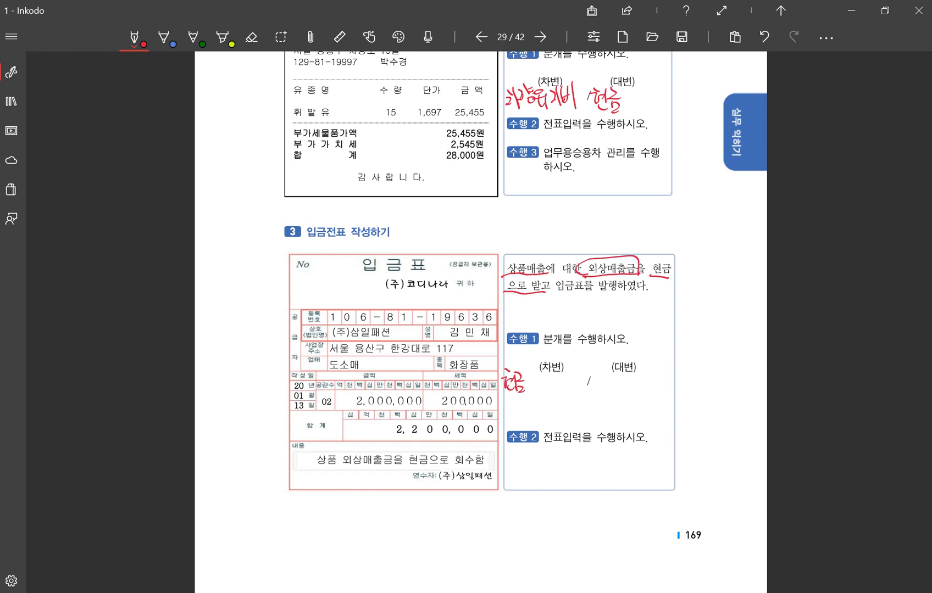
mouse_move(598, 375)
left_mouse_down()
mouse_move(601, 389)
mouse_move(614, 391)
mouse_move(644, 382)
mouse_move(649, 391)
mouse_move(655, 379)
left_mouse_up()
mouse_move(648, 381)
left_mouse_down()
mouse_move(656, 387)
mouse_move(654, 378)
left_mouse_up()
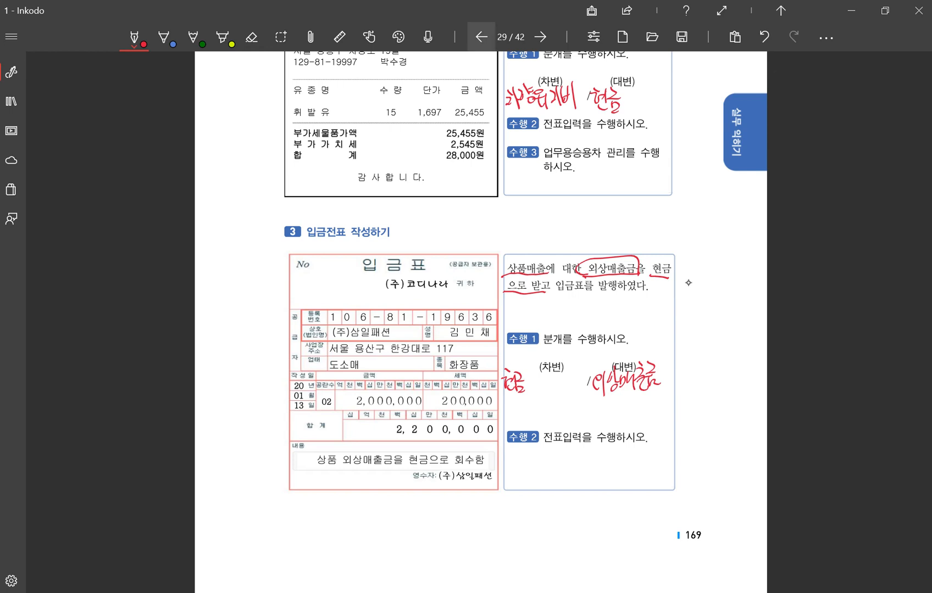
- On page 28, box 거래처내용등록 and underline 거래처코드, 채권, 채무 and 예금 in the line below it
left_click(481, 36)
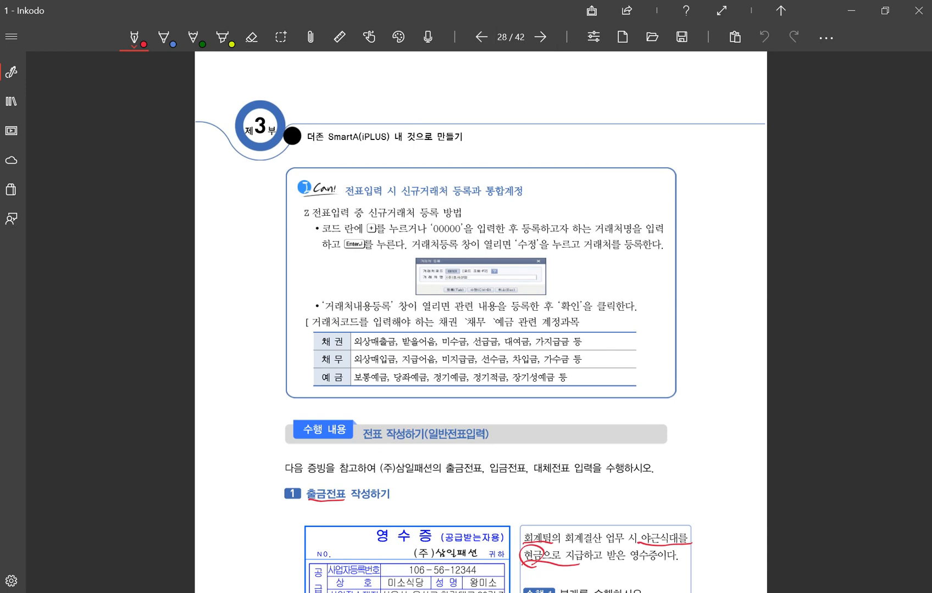
scroll(576, 347, "up", 4)
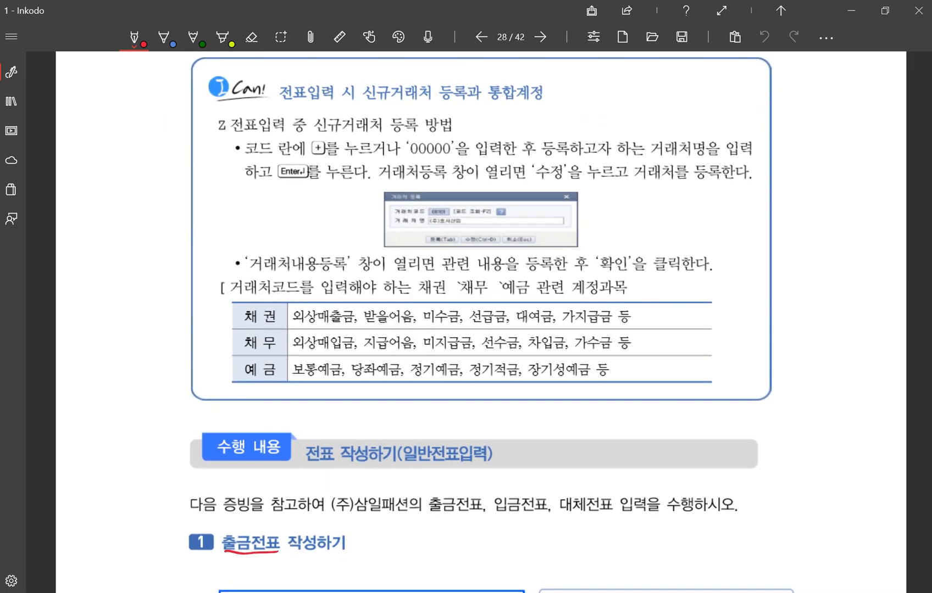
scroll(492, 323, "down", 8)
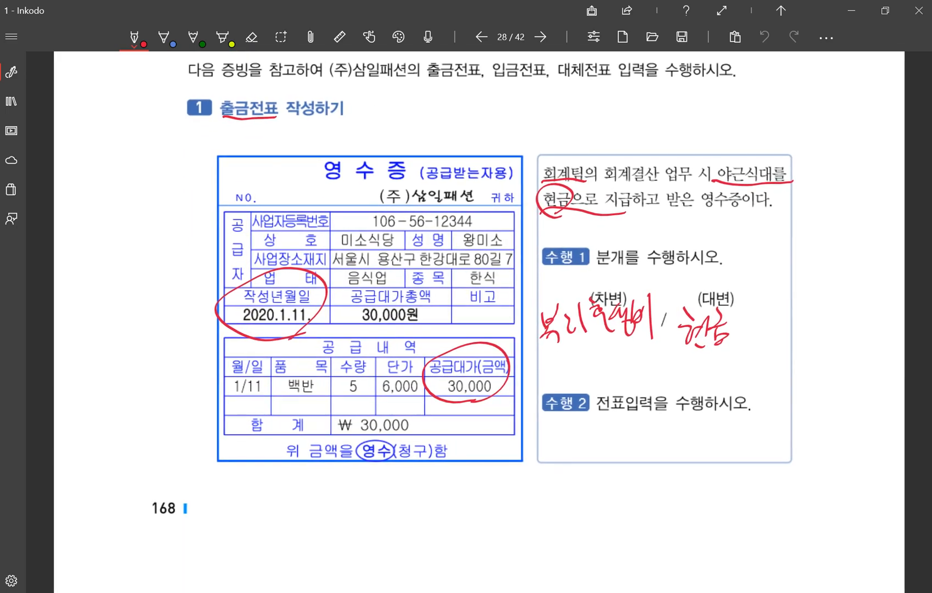
scroll(492, 322, "up", 9)
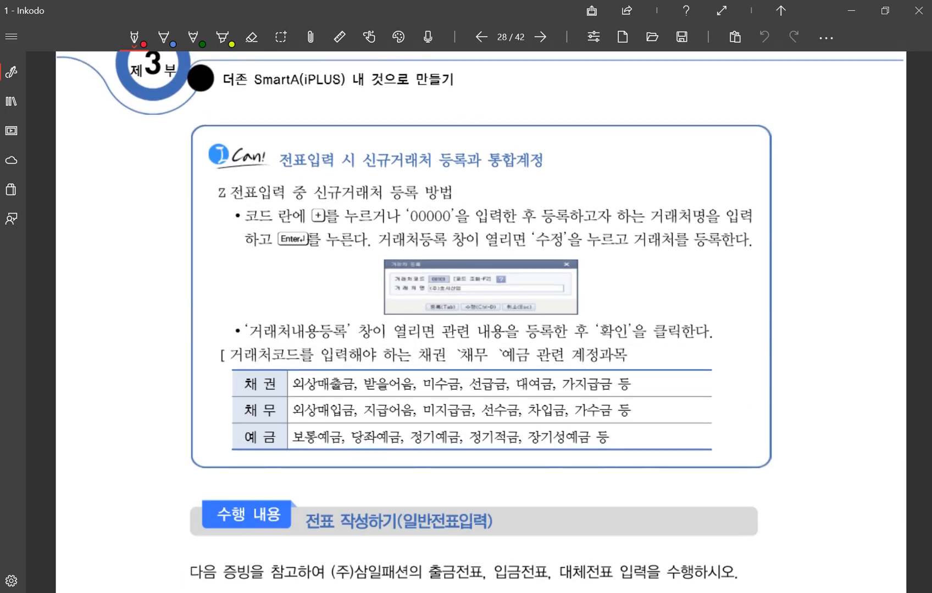
mouse_move(242, 310)
left_mouse_down()
mouse_move(237, 344)
mouse_move(349, 332)
mouse_move(300, 311)
mouse_move(229, 318)
left_mouse_up()
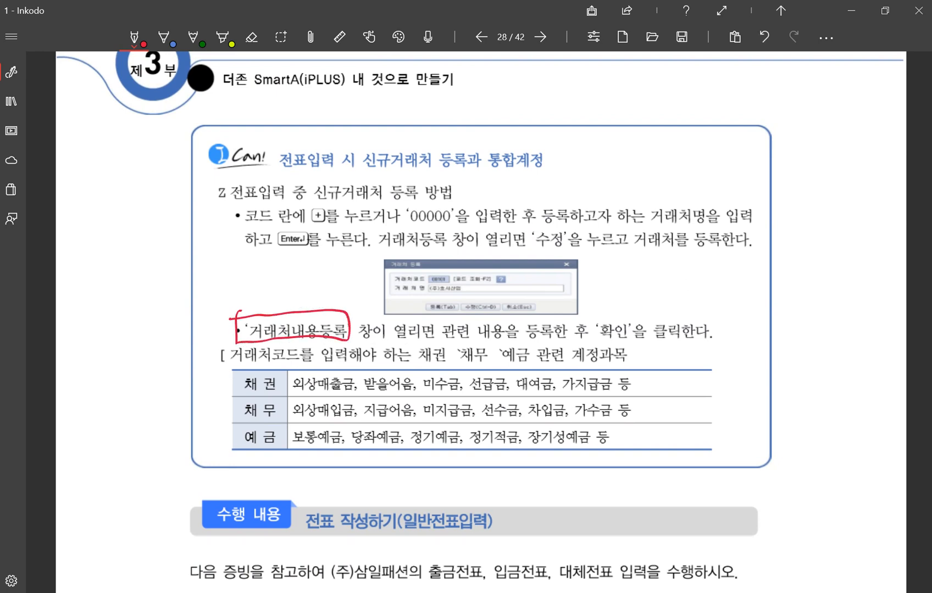
left_click_drag(231, 357, 300, 364)
left_click_drag(414, 364, 523, 361)
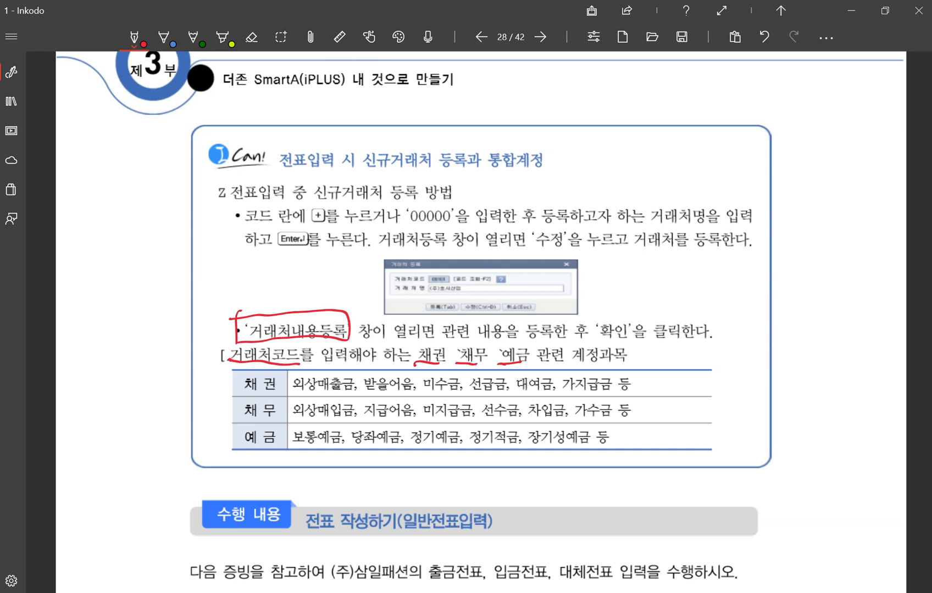
- Handwrite the note 카드 : 미지급금 in red above the tip box on page 28
mouse_move(618, 94)
left_mouse_down()
mouse_move(616, 103)
mouse_move(636, 104)
left_mouse_up()
mouse_move(635, 95)
left_mouse_down()
mouse_move(649, 89)
mouse_move(658, 98)
left_mouse_up()
left_click(667, 83)
left_click_drag(686, 81, 694, 103)
left_click_drag(697, 81, 707, 91)
mouse_move(711, 78)
left_mouse_down()
mouse_move(712, 103)
mouse_move(724, 80)
left_mouse_up()
mouse_move(711, 85)
left_mouse_down()
mouse_move(730, 85)
mouse_move(717, 104)
left_mouse_up()
left_click_drag(724, 90, 727, 100)
left_click_drag(729, 74, 746, 83)
left_click_drag(734, 92, 745, 102)
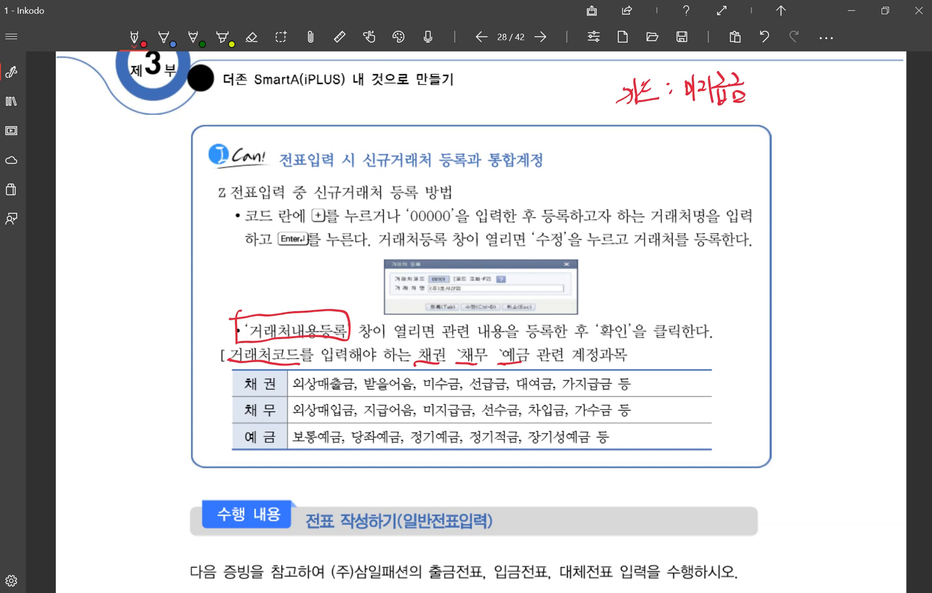
- Handwrite the card company names 삼성 and 현대 below the 미지급금 note
mouse_move(679, 121)
left_mouse_down()
mouse_move(669, 143)
mouse_move(681, 139)
left_mouse_up()
mouse_move(681, 131)
left_mouse_down()
mouse_move(676, 142)
mouse_move(687, 139)
left_mouse_up()
mouse_move(685, 133)
left_mouse_down()
mouse_move(695, 129)
mouse_move(702, 147)
mouse_move(676, 167)
left_mouse_up()
mouse_move(672, 170)
left_mouse_down()
mouse_move(674, 187)
mouse_move(684, 174)
left_mouse_up()
left_click_drag(681, 167, 683, 188)
left_click_drag(690, 169, 695, 184)
mouse_move(698, 168)
left_mouse_down()
mouse_move(700, 185)
mouse_move(715, 179)
left_mouse_up()
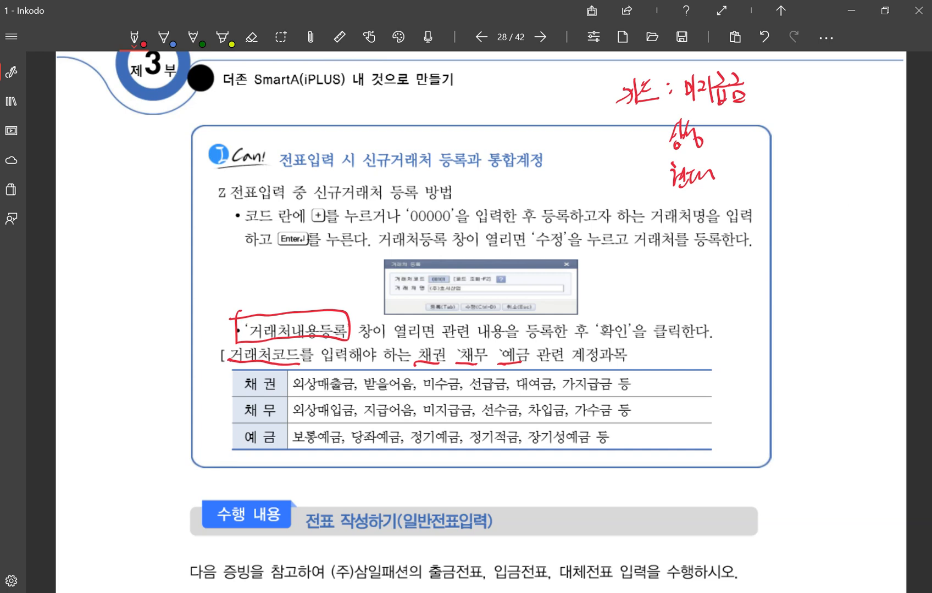
- Circle 예금, underline 보통예금 and 당좌예금 in the account table, and erase these marks
left_click_drag(242, 443, 273, 452)
mouse_move(262, 448)
left_mouse_down()
mouse_move(242, 438)
mouse_move(278, 426)
mouse_move(272, 454)
mouse_move(393, 445)
left_mouse_up()
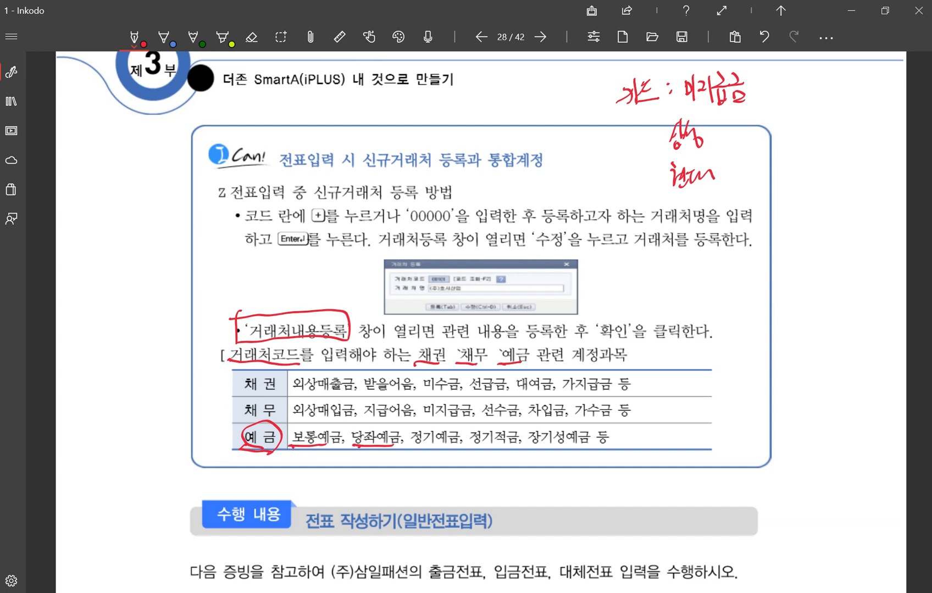
left_click(252, 37)
mouse_move(278, 444)
left_mouse_down()
mouse_move(379, 445)
mouse_move(253, 448)
left_mouse_up()
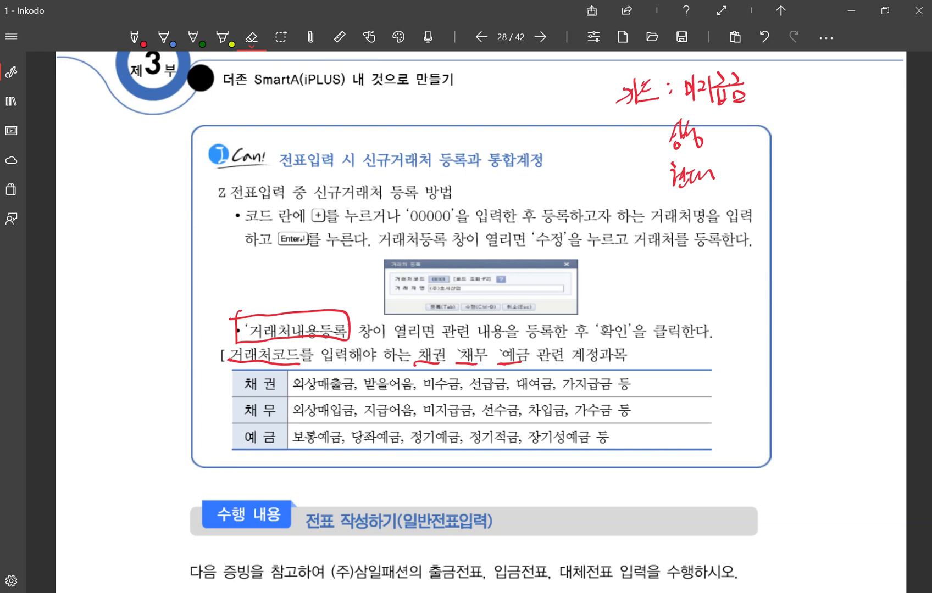
- Bracket the 채권 and 채무 rows of the table and handwrite 자산 and 부채 joined by a two-way arrow beside the tip box text
left_click(134, 37)
mouse_move(226, 377)
left_mouse_down()
mouse_move(213, 380)
mouse_move(229, 411)
left_mouse_up()
left_click_drag(667, 271, 681, 295)
left_click_drag(683, 282, 683, 281)
left_click_drag(690, 274, 703, 283)
mouse_move(690, 289)
left_mouse_down()
mouse_move(693, 299)
mouse_move(722, 294)
mouse_move(769, 273)
mouse_move(771, 287)
mouse_move(797, 272)
left_mouse_up()
mouse_move(808, 250)
left_mouse_down()
mouse_move(806, 275)
mouse_move(806, 265)
left_mouse_up()
left_click_drag(792, 278, 807, 275)
left_click_drag(805, 277, 810, 291)
left_click_drag(811, 254, 819, 258)
left_click_drag(810, 264, 822, 275)
left_click_drag(827, 261, 836, 276)
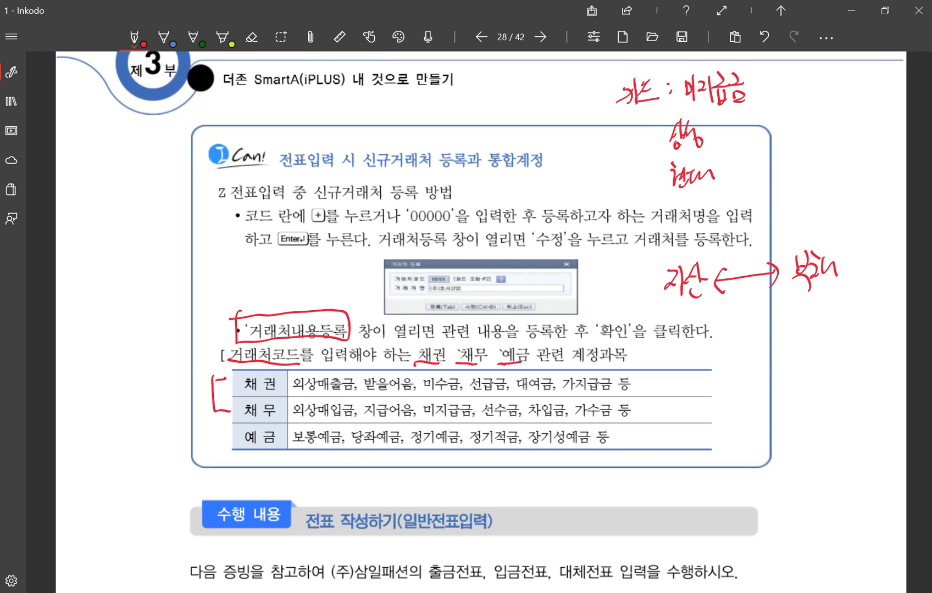
left_click_drag(315, 422, 328, 417)
left_click(251, 37)
left_click_drag(316, 421, 328, 417)
left_click(134, 36)
- Underline the paired accounts 외상매출금/외상매입금, 받을어음/지급어음, 미수금/미지급금 and 선급금/선수금 in the 채권 and 채무 rows
left_click_drag(290, 392, 355, 389)
left_click_drag(290, 421, 350, 420)
left_click_drag(366, 392, 414, 395)
left_click_drag(367, 422, 409, 420)
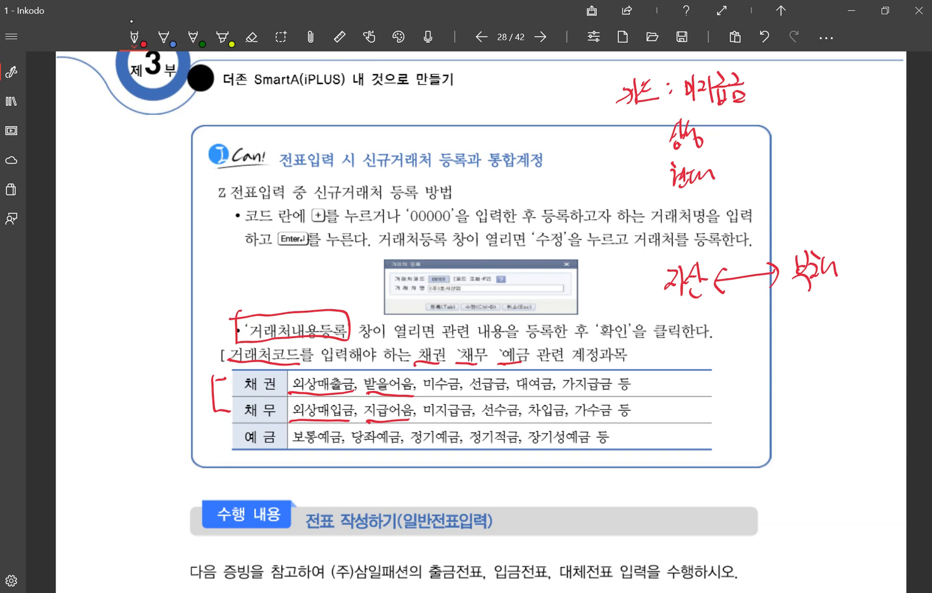
left_click_drag(423, 393, 464, 392)
left_click_drag(423, 420, 465, 422)
left_click_drag(472, 394, 506, 394)
left_click_drag(482, 422, 509, 424)
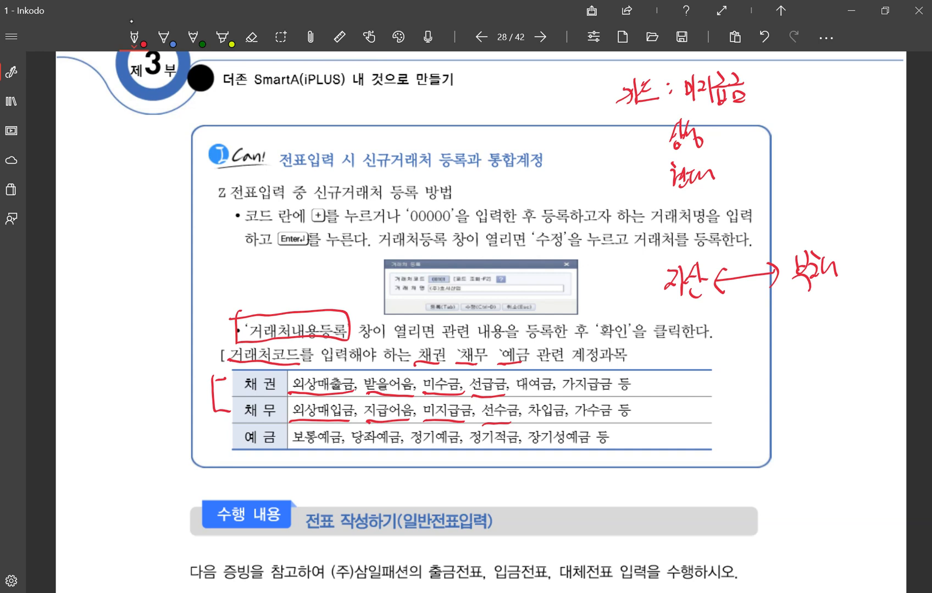
- Handwrite the example 100억 집 below the 자산 and 부채 note
left_click_drag(728, 329, 729, 347)
mouse_move(735, 335)
left_mouse_down()
mouse_move(733, 345)
mouse_move(741, 335)
left_mouse_up()
left_click_drag(748, 332, 758, 338)
mouse_move(769, 325)
left_mouse_down()
mouse_move(771, 349)
mouse_move(808, 319)
left_mouse_up()
mouse_move(803, 321)
left_mouse_down()
mouse_move(798, 335)
mouse_move(820, 333)
left_mouse_up()
mouse_move(802, 335)
left_mouse_down()
mouse_move(803, 350)
mouse_move(816, 351)
left_mouse_up()
left_click_drag(805, 341, 815, 341)
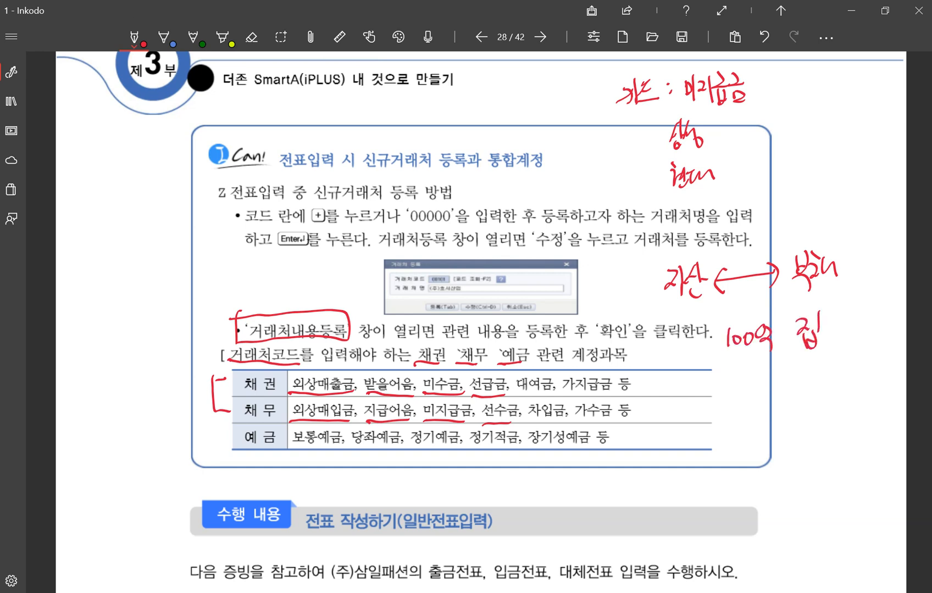
- Handwrite 계약금 12억 on the line below 100억 집
mouse_move(722, 383)
left_mouse_down()
mouse_move(725, 403)
mouse_move(738, 386)
left_mouse_up()
left_click_drag(740, 372, 746, 398)
mouse_move(753, 373)
left_mouse_down()
mouse_move(760, 383)
mouse_move(765, 363)
left_mouse_up()
left_click_drag(762, 374, 762, 389)
mouse_move(764, 373)
left_mouse_down()
mouse_move(770, 366)
mouse_move(769, 376)
left_mouse_up()
left_click_drag(754, 387, 768, 400)
left_click_drag(773, 362, 782, 375)
mouse_move(769, 379)
left_mouse_down()
mouse_move(783, 375)
mouse_move(772, 391)
left_mouse_up()
mouse_move(773, 381)
left_mouse_down()
mouse_move(782, 391)
mouse_move(804, 384)
left_mouse_up()
left_click_drag(812, 363, 821, 381)
left_click_drag(830, 358, 837, 369)
left_click_drag(831, 362, 837, 362)
left_click_drag(829, 371, 844, 386)
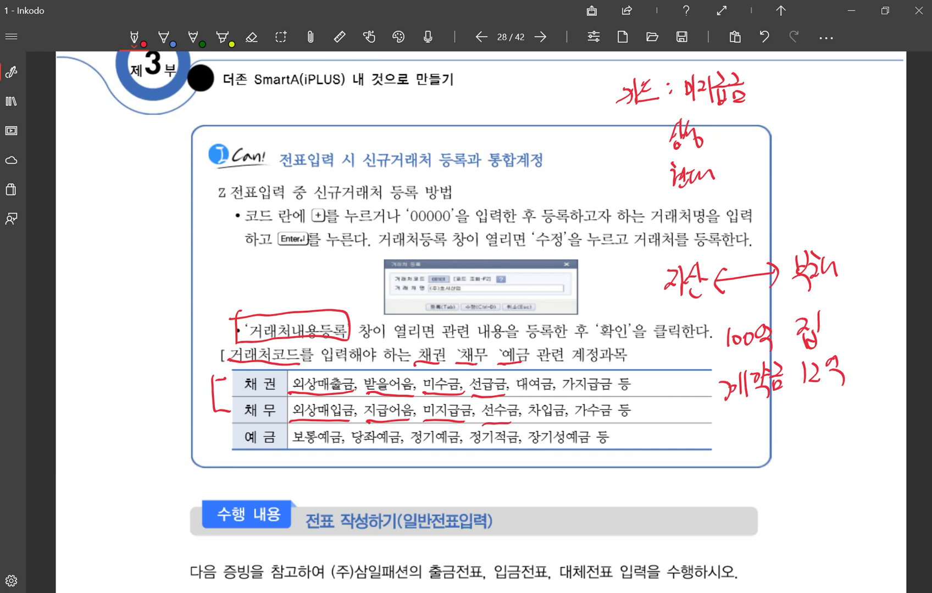
- Handwrite 88억 below 12억, and draw boxes around 100억 and 12억
mouse_move(808, 402)
left_mouse_down()
mouse_move(803, 412)
mouse_move(802, 404)
mouse_move(827, 402)
left_mouse_up()
mouse_move(835, 397)
left_mouse_down()
mouse_move(830, 413)
mouse_move(842, 424)
left_mouse_up()
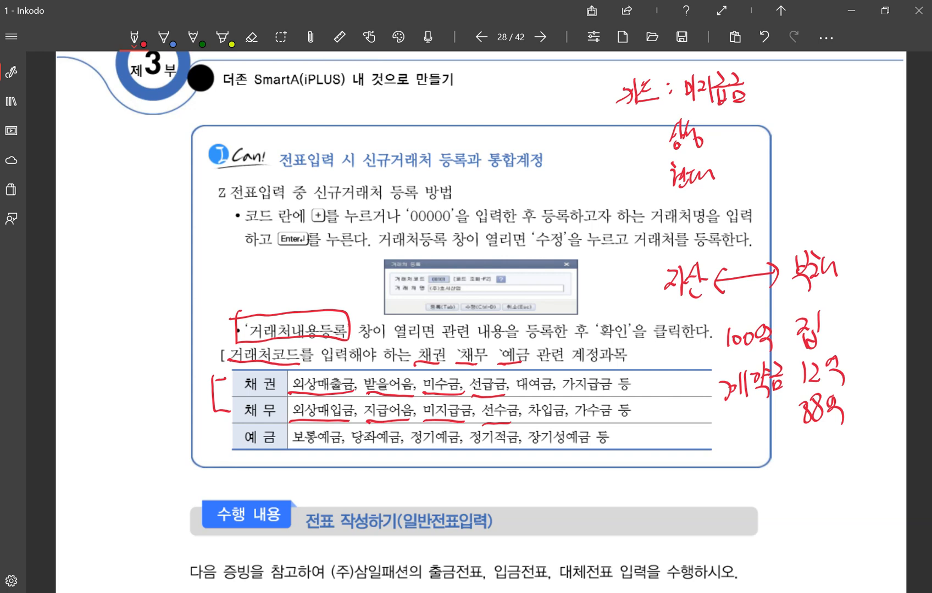
mouse_move(718, 320)
left_mouse_down()
mouse_move(782, 360)
mouse_move(713, 323)
left_mouse_up()
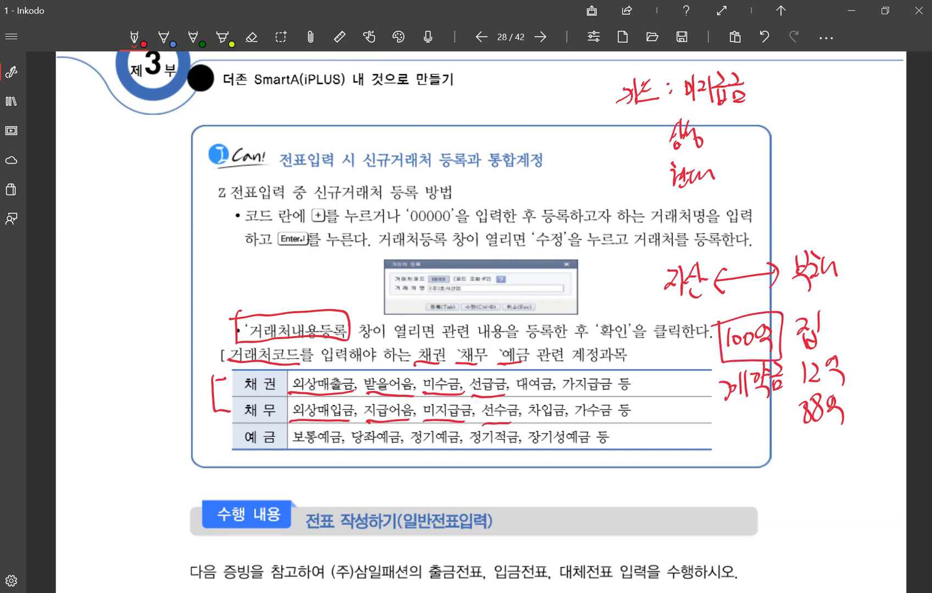
mouse_move(786, 390)
left_mouse_down()
mouse_move(855, 378)
mouse_move(778, 353)
mouse_move(784, 394)
left_mouse_up()
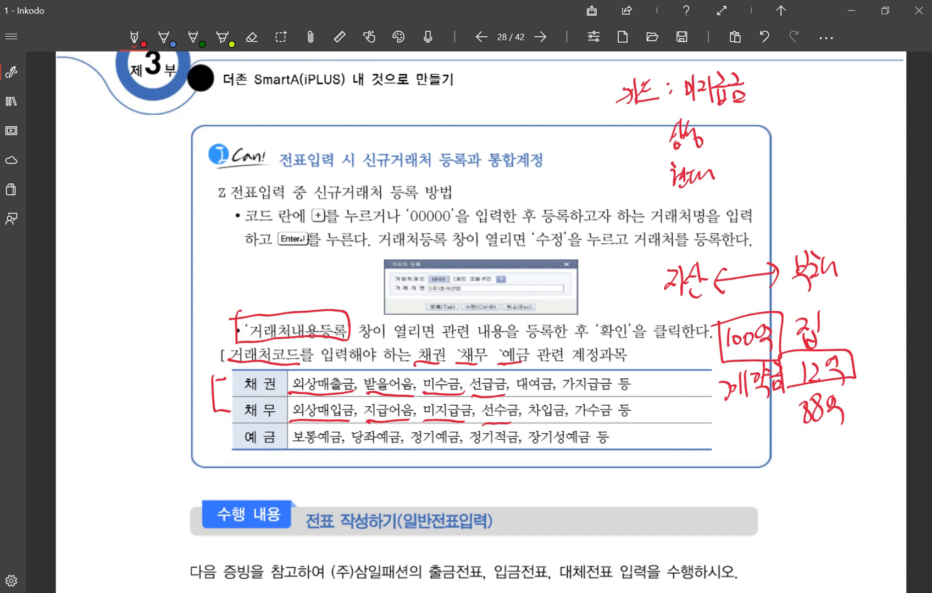
- Underline 대여금, 차입금, 가지급금 and 가수금, and circle the 채권, 채무 and 예금 headings of the table
left_click_drag(520, 393, 553, 394)
left_click_drag(524, 422, 563, 421)
left_click_drag(563, 395, 623, 394)
left_click_drag(574, 422, 617, 421)
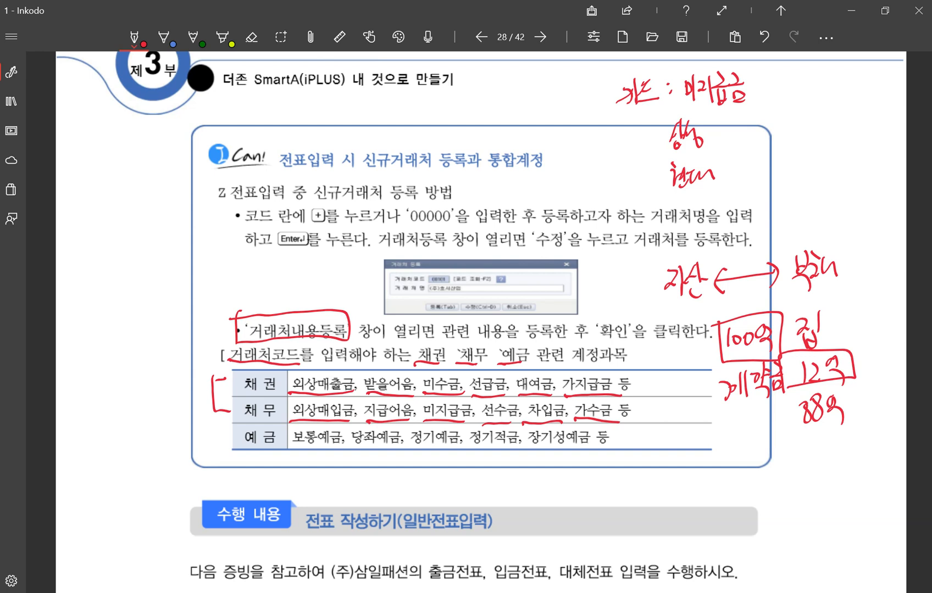
mouse_move(228, 359)
left_mouse_down()
mouse_move(226, 434)
mouse_move(270, 403)
mouse_move(231, 356)
left_mouse_up()
left_click_drag(221, 366, 219, 385)
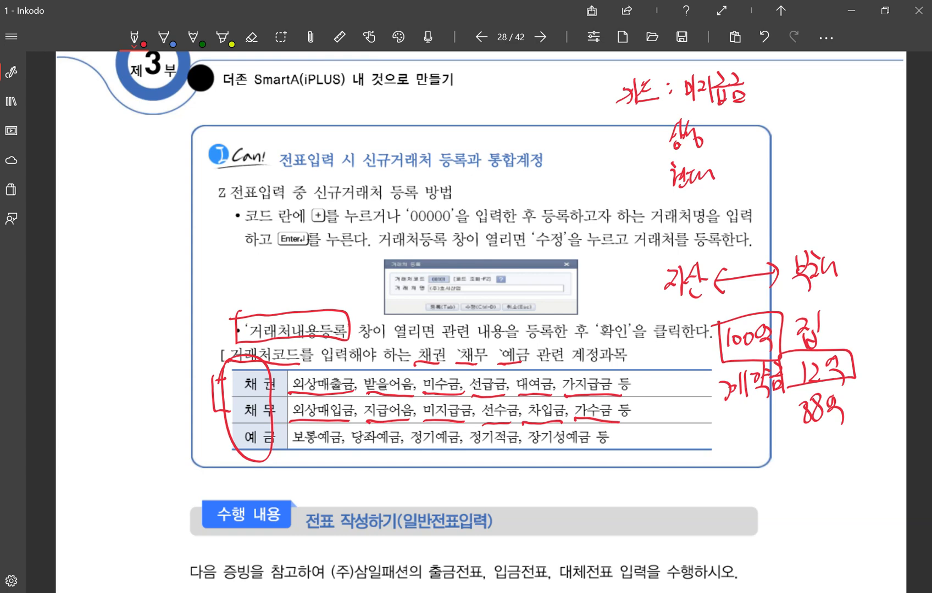
- Look over exercise 3 on page 29 and exercise 4 on page 30, and return to page 29
left_click(540, 37)
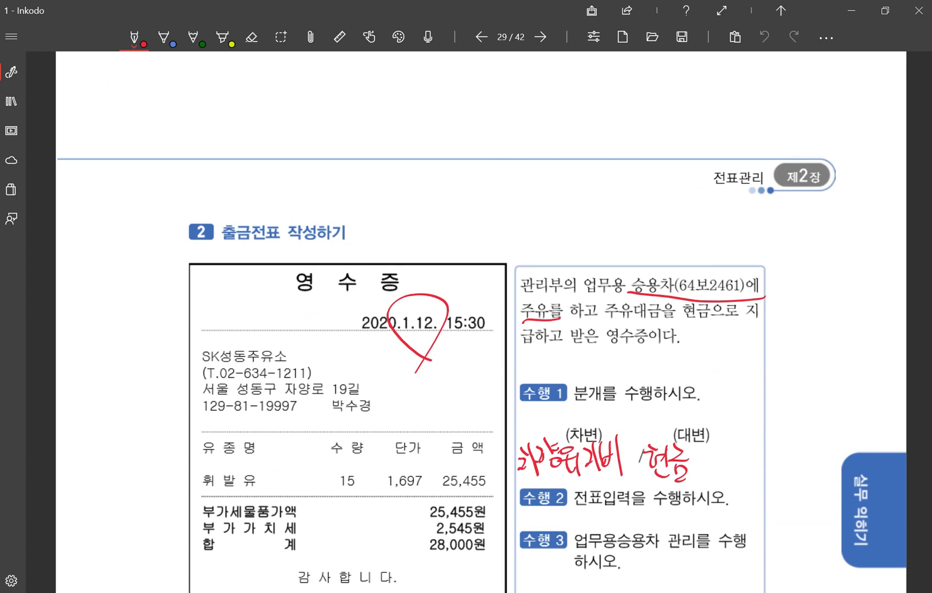
scroll(317, 182, "down", 12)
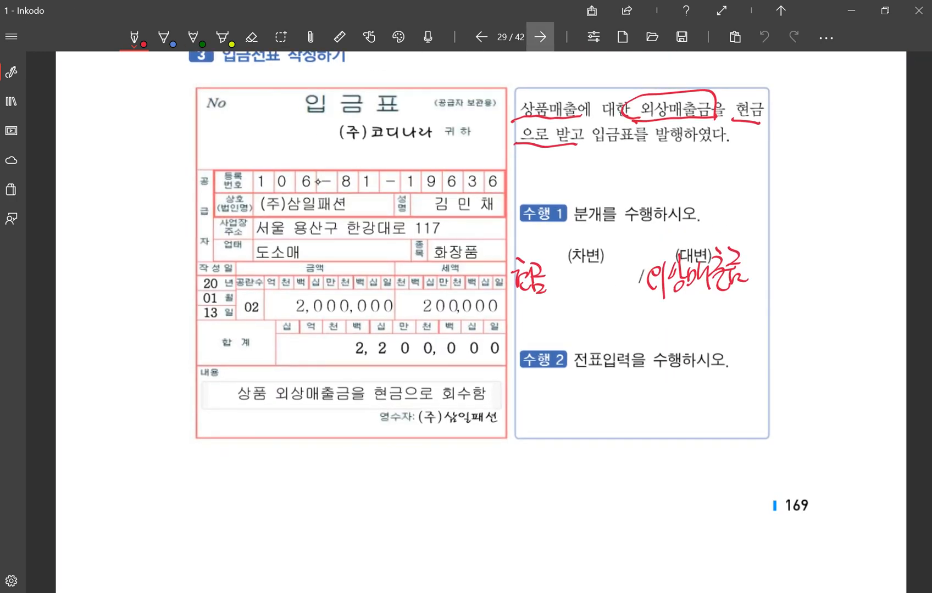
left_click(540, 37)
scroll(507, 250, "down", 5)
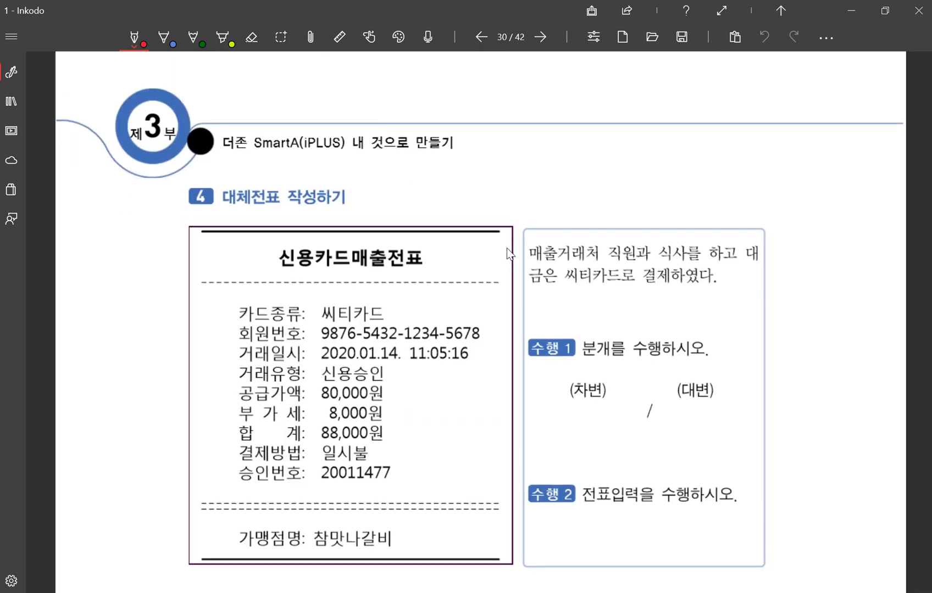
left_click(481, 36)
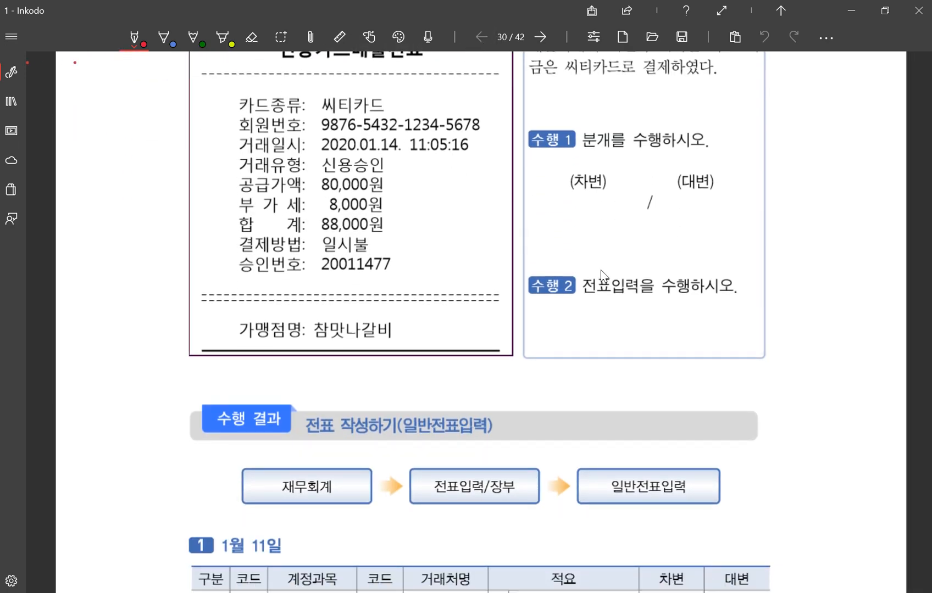
- Erase the red underlines and the circle from exercise 3's transaction description on page 29
scroll(797, 395, "down", 10)
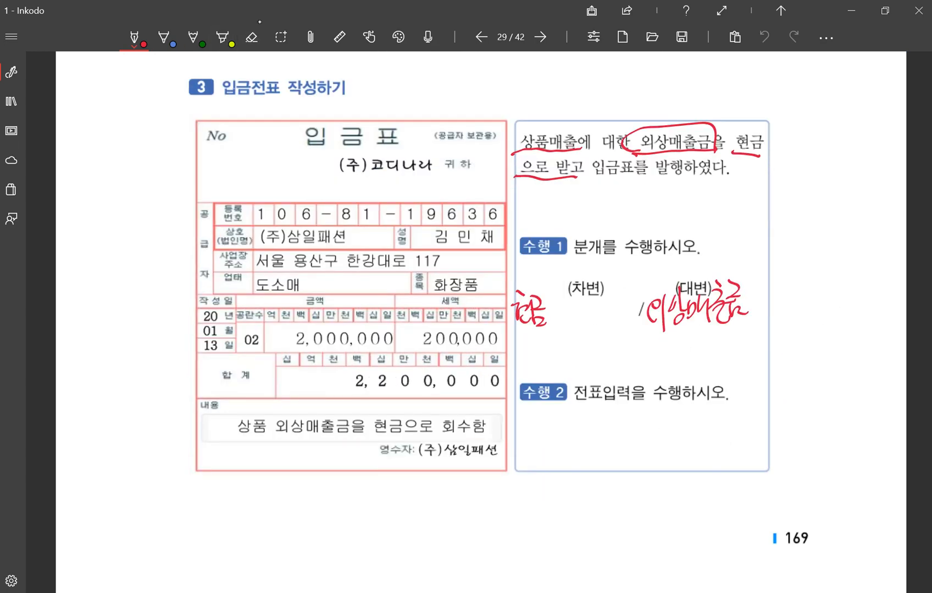
left_click(251, 36)
mouse_move(517, 177)
left_mouse_down()
mouse_move(582, 149)
mouse_move(747, 155)
left_mouse_up()
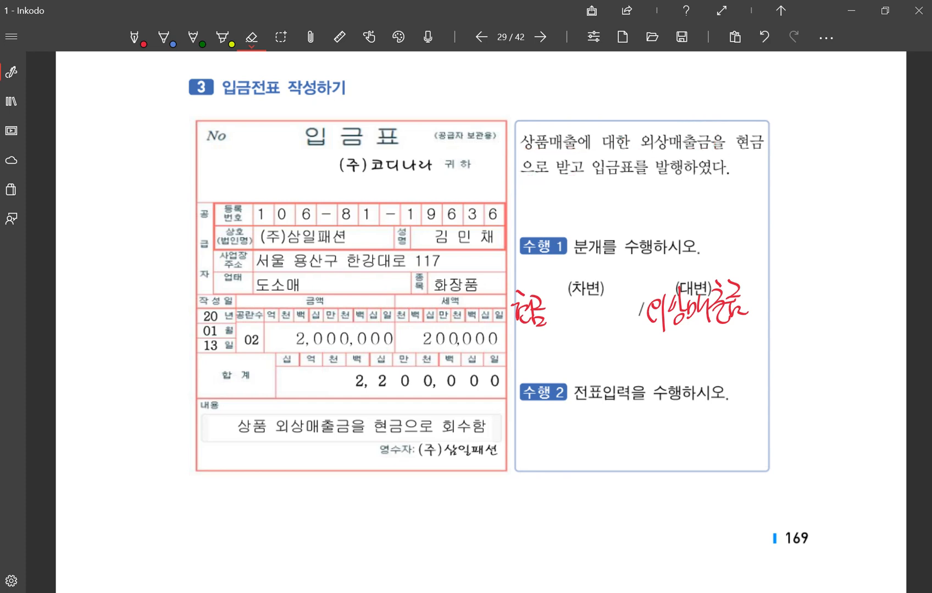
- Underline 코디나라 and 귀하 on the receipt, and handwrite 판매자 with an arrow beside the supplier block
left_click(134, 36)
left_click_drag(370, 174, 467, 173)
left_click_drag(171, 233, 181, 236)
mouse_move(171, 228)
left_mouse_down()
mouse_move(161, 238)
mouse_move(179, 244)
left_mouse_up()
left_click_drag(85, 238, 102, 228)
left_click_drag(94, 230, 96, 247)
mouse_move(103, 237)
left_mouse_down()
mouse_move(113, 227)
mouse_move(113, 250)
left_mouse_up()
mouse_move(112, 228)
left_mouse_down()
mouse_move(122, 237)
mouse_move(131, 220)
left_mouse_up()
left_click_drag(131, 215, 143, 216)
left_click_drag(139, 204, 154, 224)
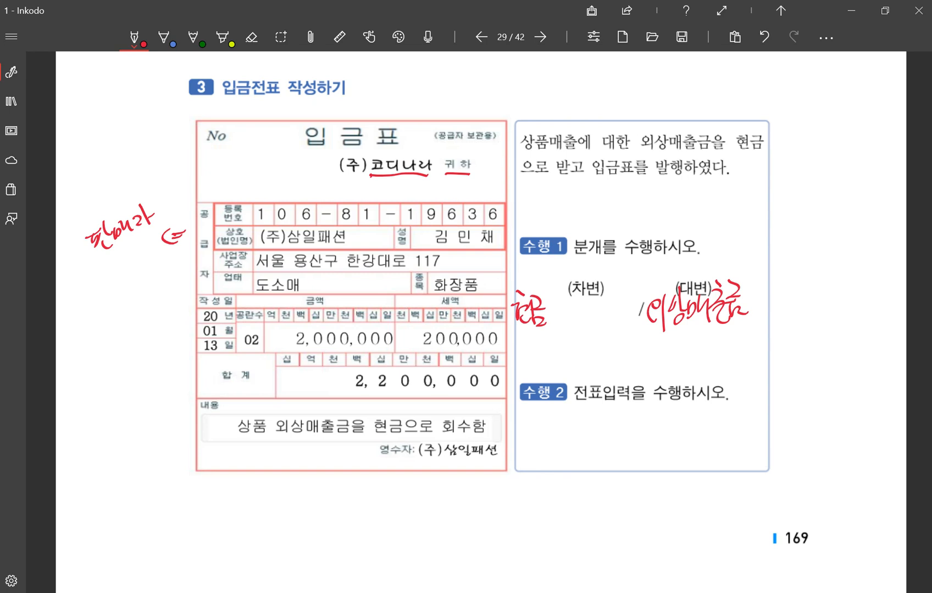
- Handwrite (코디나라) below 외상매출금 in the journal entry and circle the receipt's issue date
mouse_move(659, 341)
left_mouse_down()
mouse_move(685, 350)
mouse_move(687, 335)
mouse_move(693, 350)
mouse_move(727, 341)
mouse_move(741, 351)
left_mouse_up()
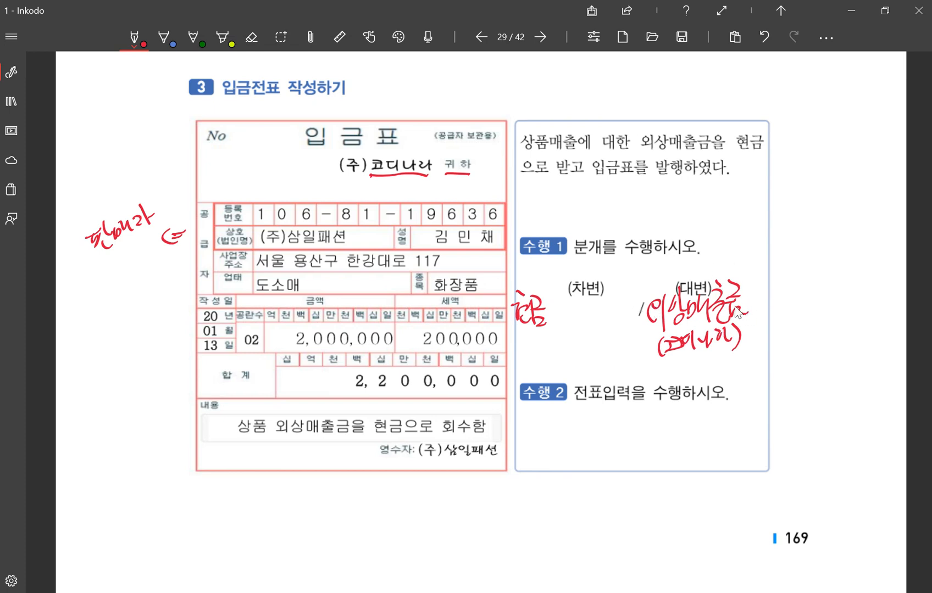
left_click(237, 592)
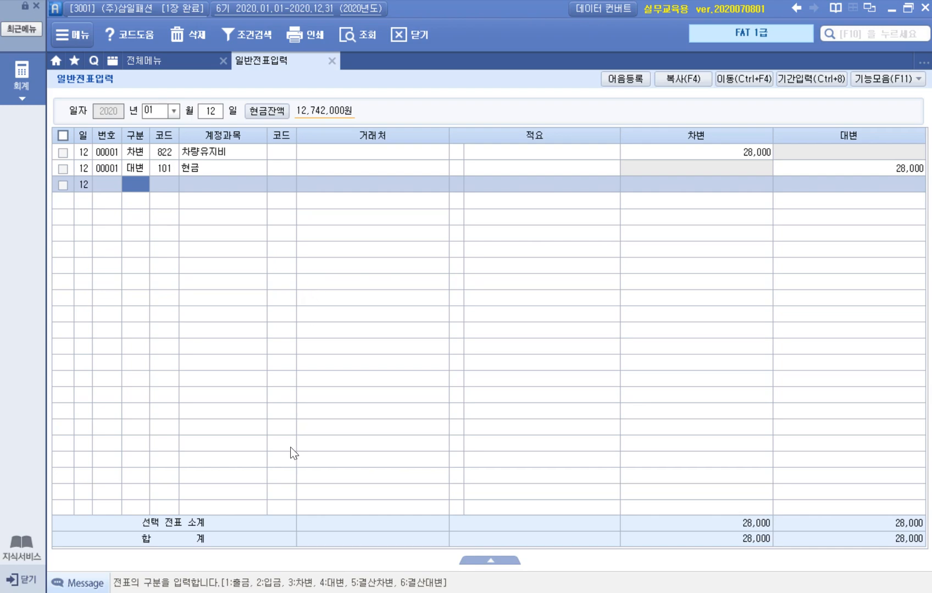
key("alt+Tab")
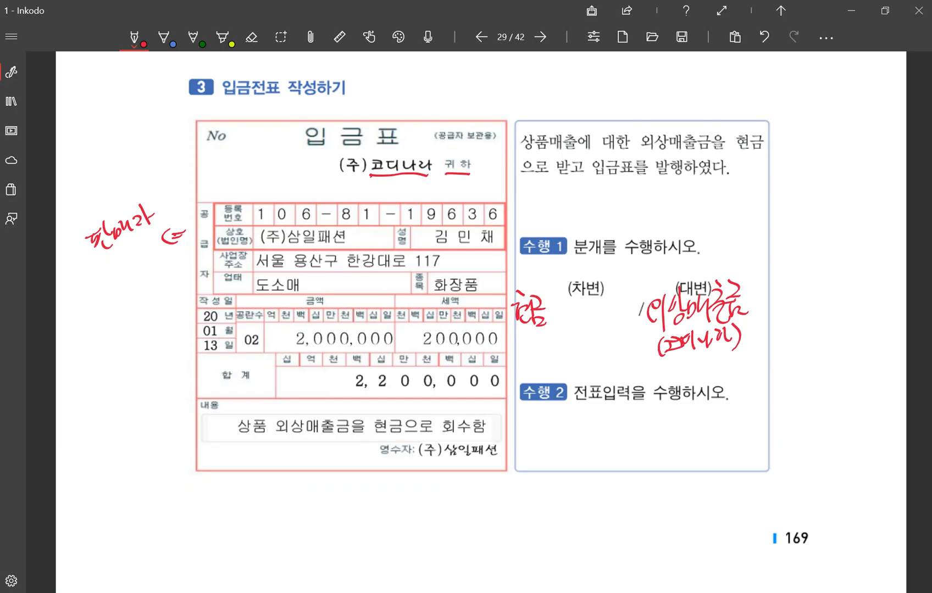
mouse_move(208, 371)
left_mouse_down()
mouse_move(204, 309)
mouse_move(219, 368)
left_mouse_up()
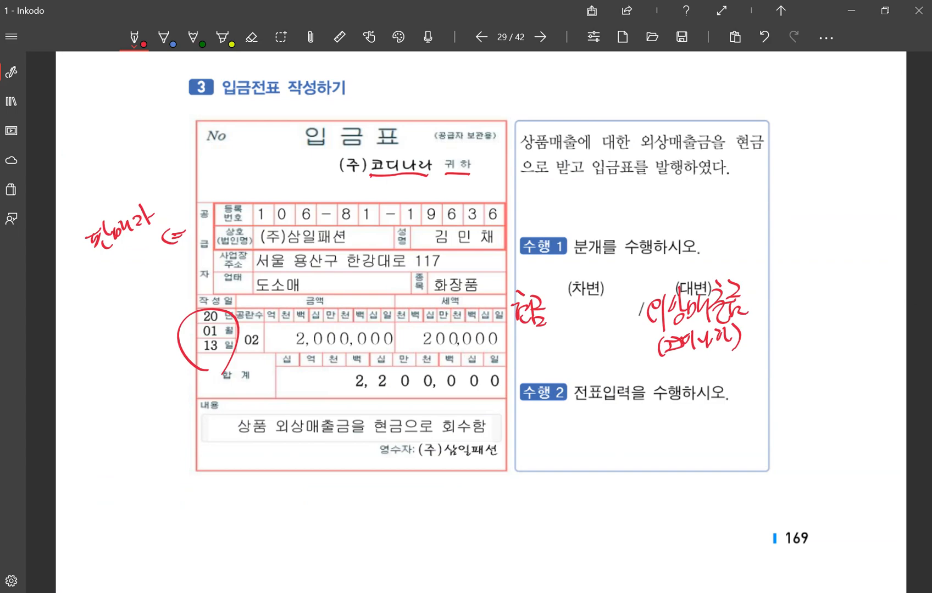
- Switch to Smart A and set the general voucher entry date to January 13
key("alt+Tab")
left_click(209, 115)
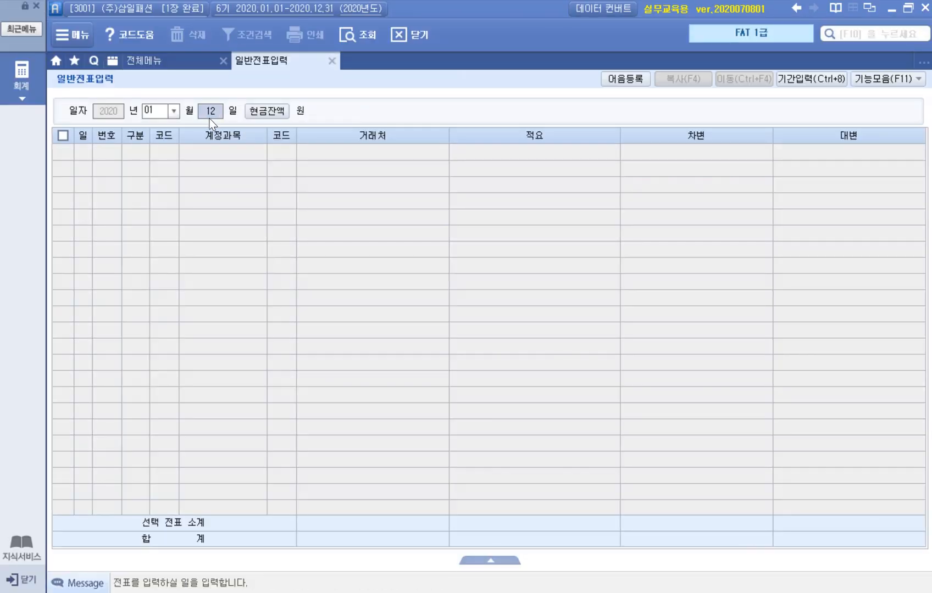
type("13")
key("Return")
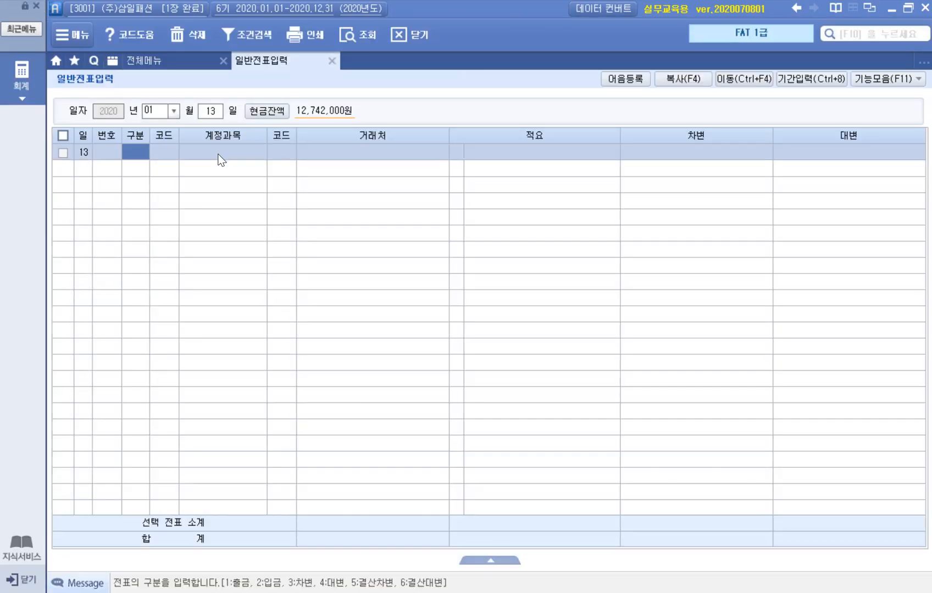
- Start a debit line with account 101 현금, leaving its client and description blank
type("3")
key("F2")
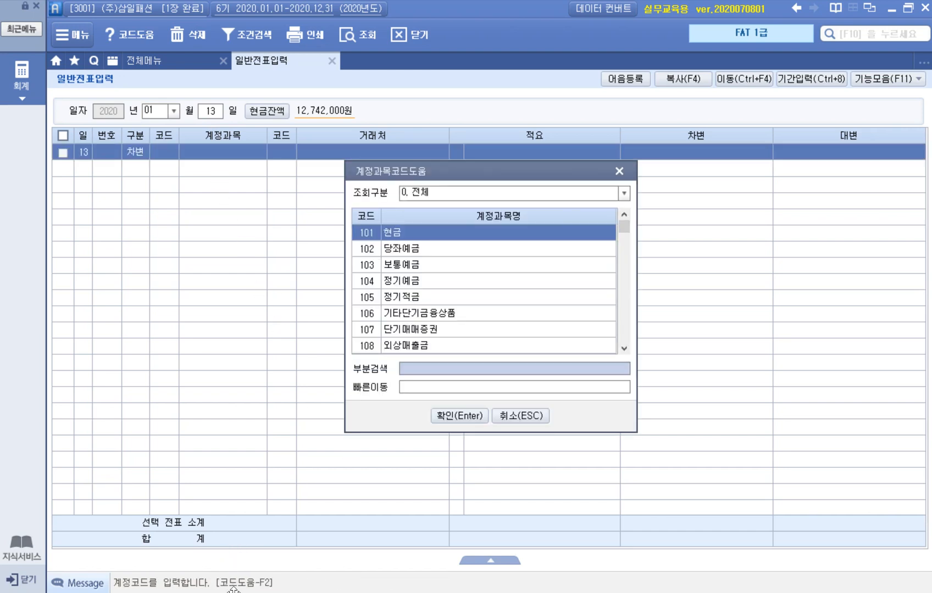
left_click(190, 592)
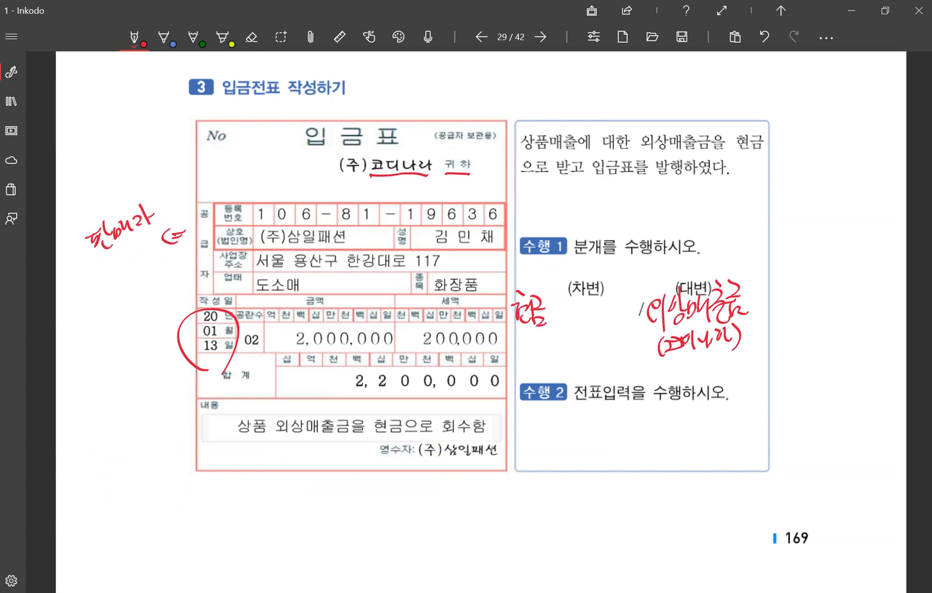
left_click(231, 592)
left_click(466, 413)
key("Return")
key("Return")
key("Return")
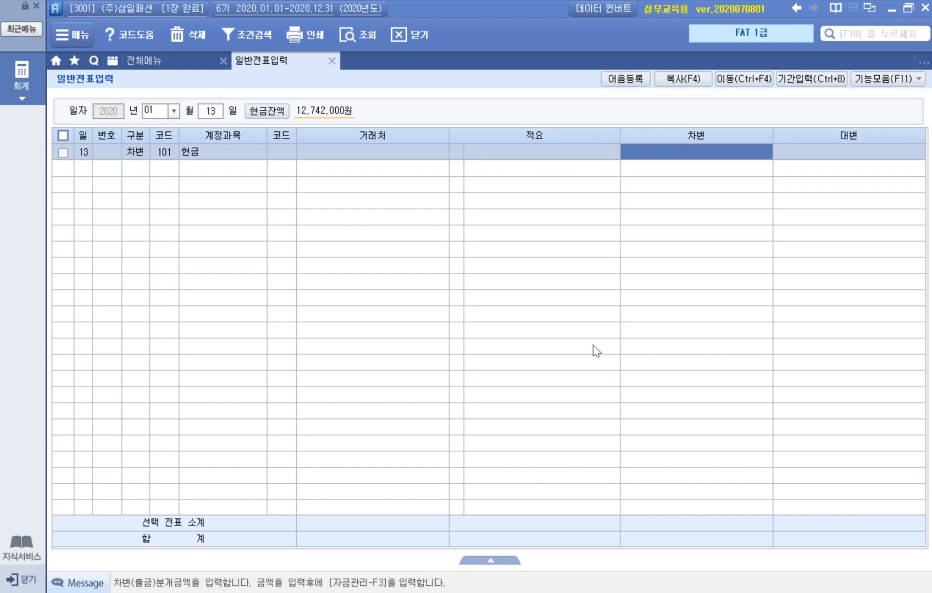
- Enter 2,200,000 as the debit amount of the 현금 line
type("22200")
key("BackSpace")
key("BackSpace")
key("BackSpace")
type("00000")
key("Return")
- Add a credit line and assign it account 108 외상매출금 by searching the account codes for 외상
type("4")
key("Return")
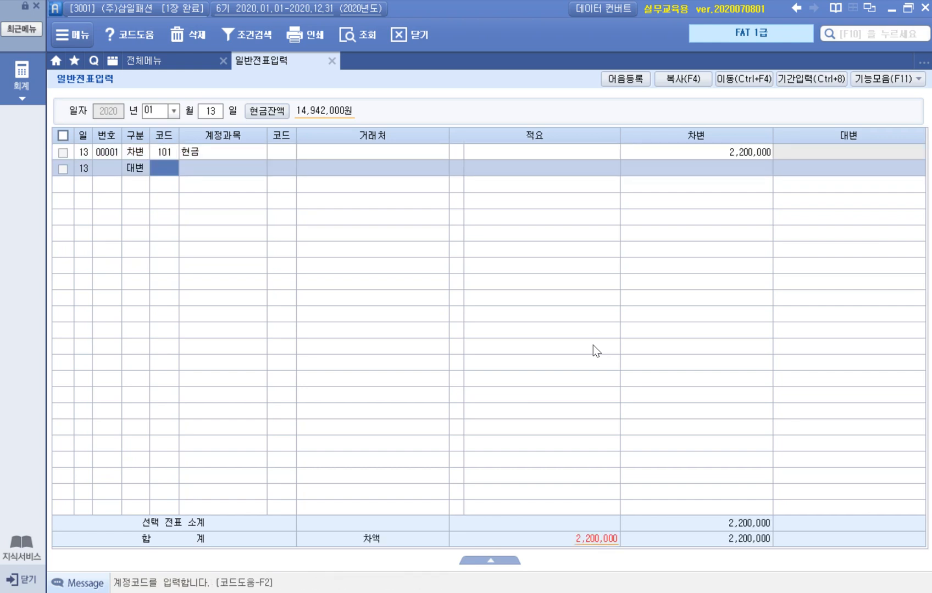
key("F2")
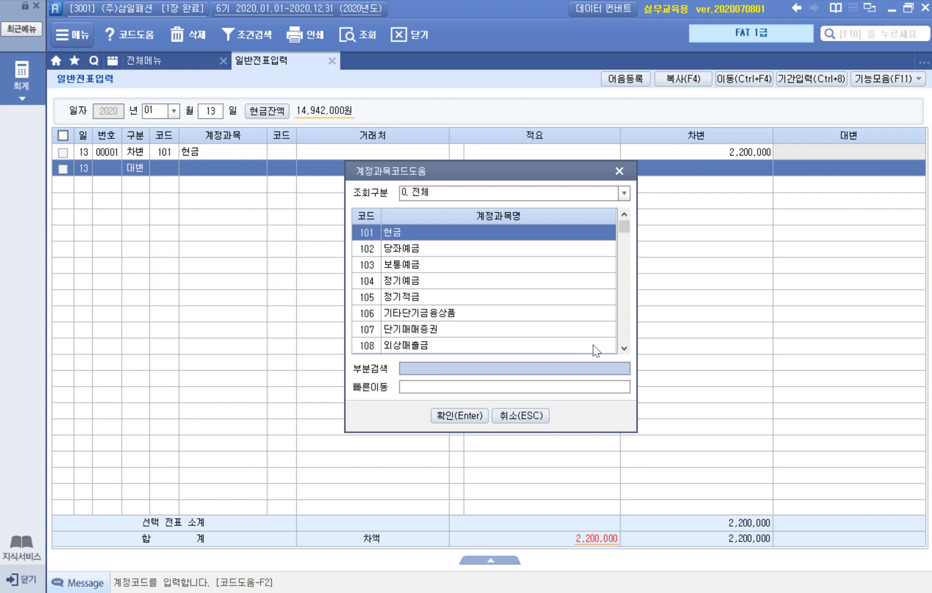
type("외상")
key("Return")
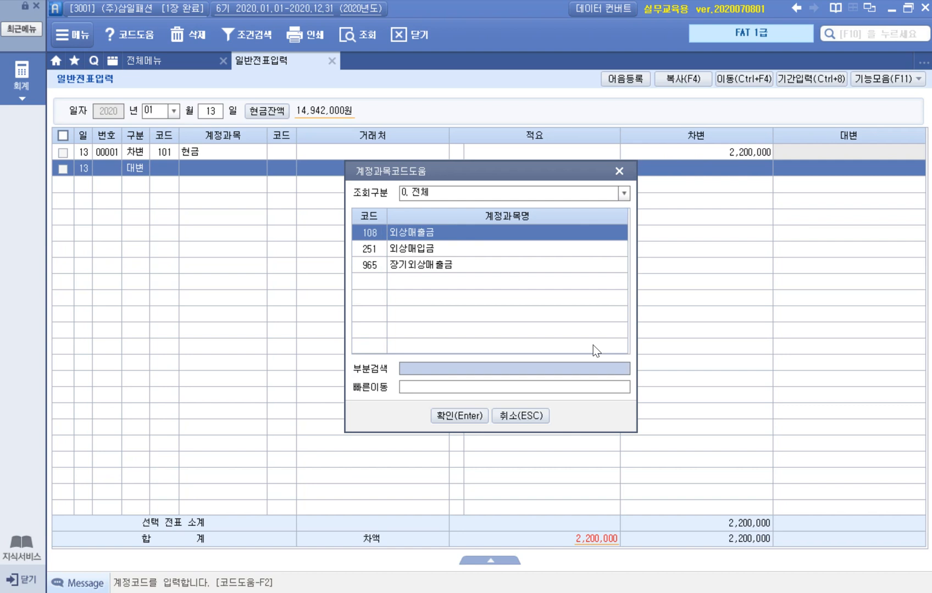
key("Return")
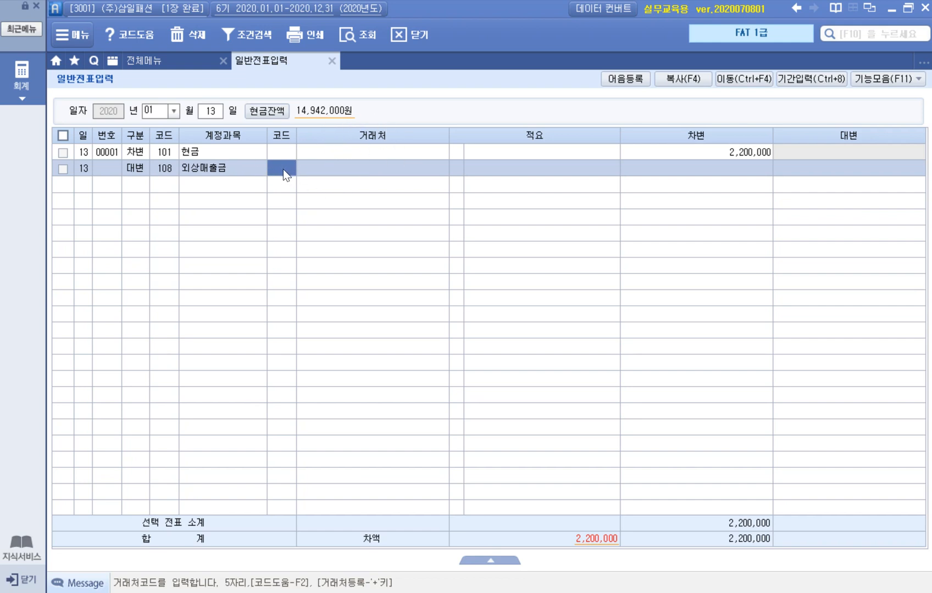
- Assign client 01001 (주)코디나라 to the 외상매출금 line and enter a credit amount of 2,200,000
key("F2")
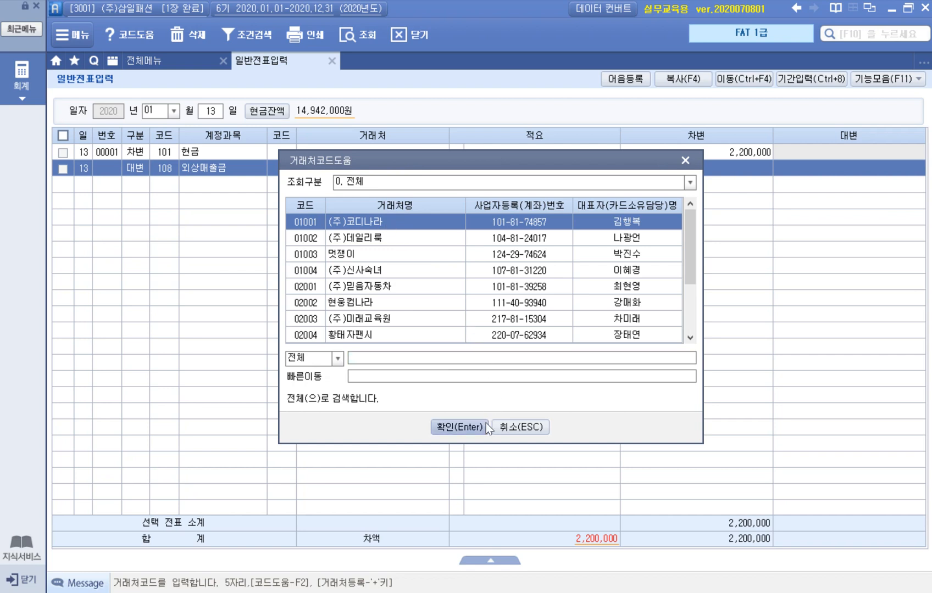
left_click(464, 427)
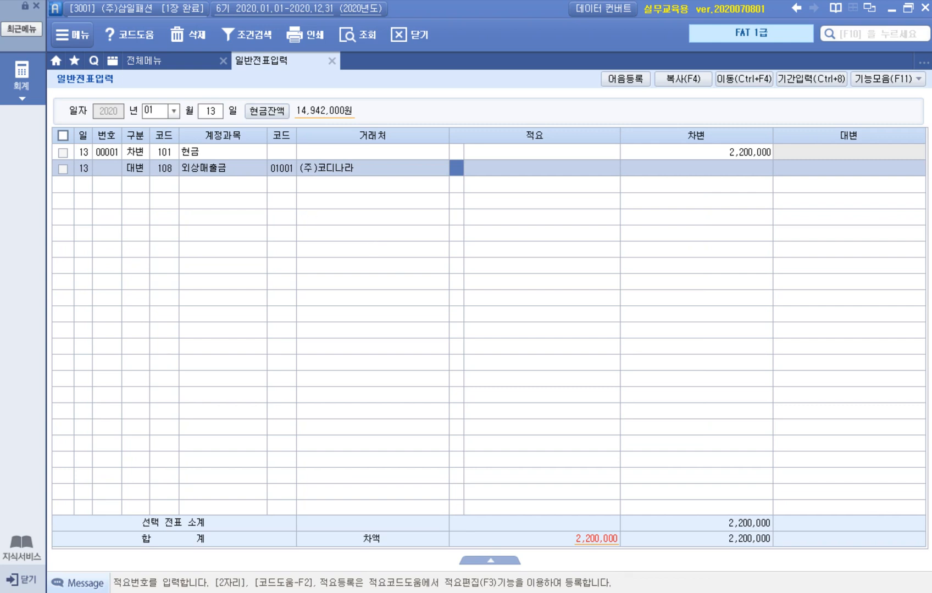
key("Return")
key("Return")
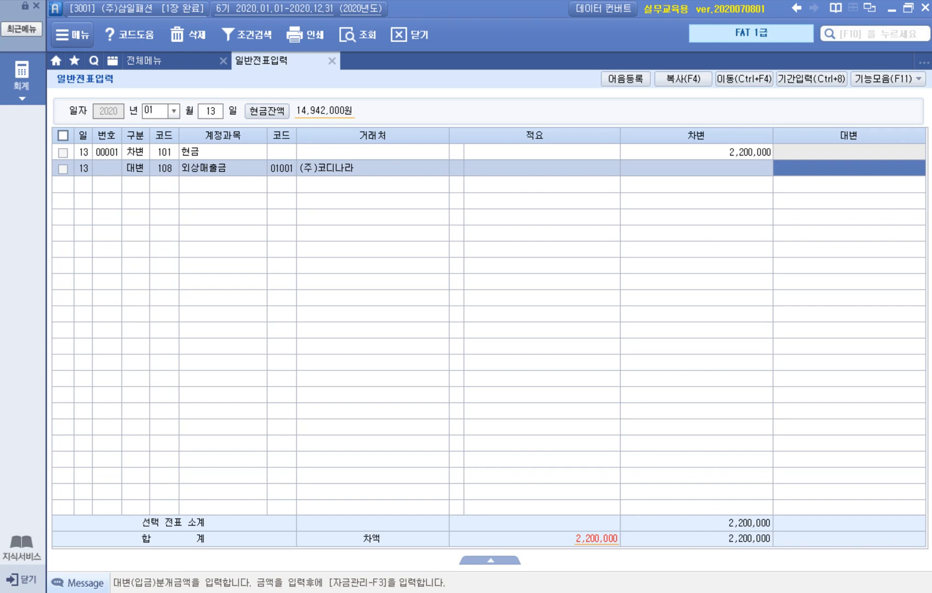
type("2200000")
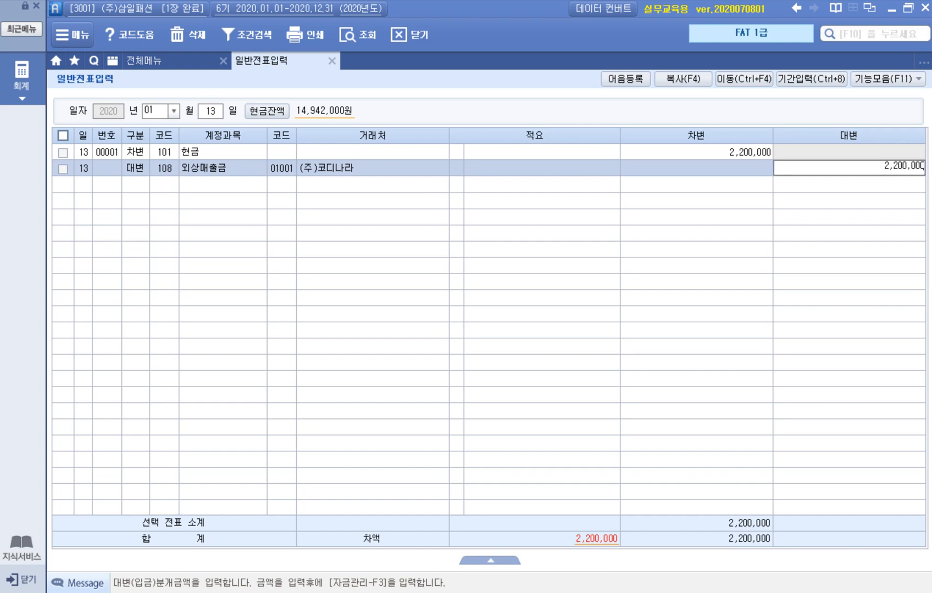
key("Return")
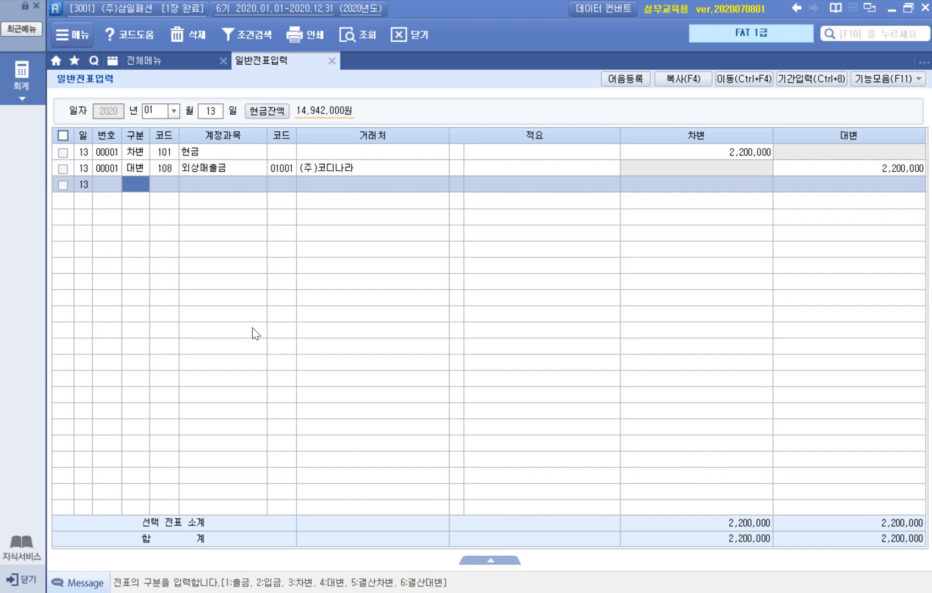
- Switch to Inkodo, go to exercise 4 on page 30, and underline the 씨티카드 payment phrase in its description
left_click(242, 592)
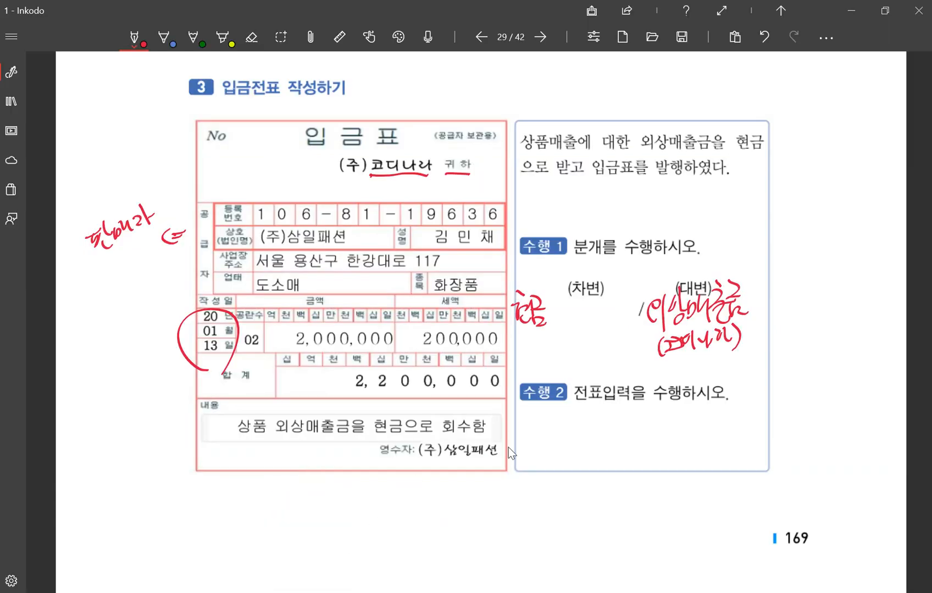
scroll(527, 459, "down", 1)
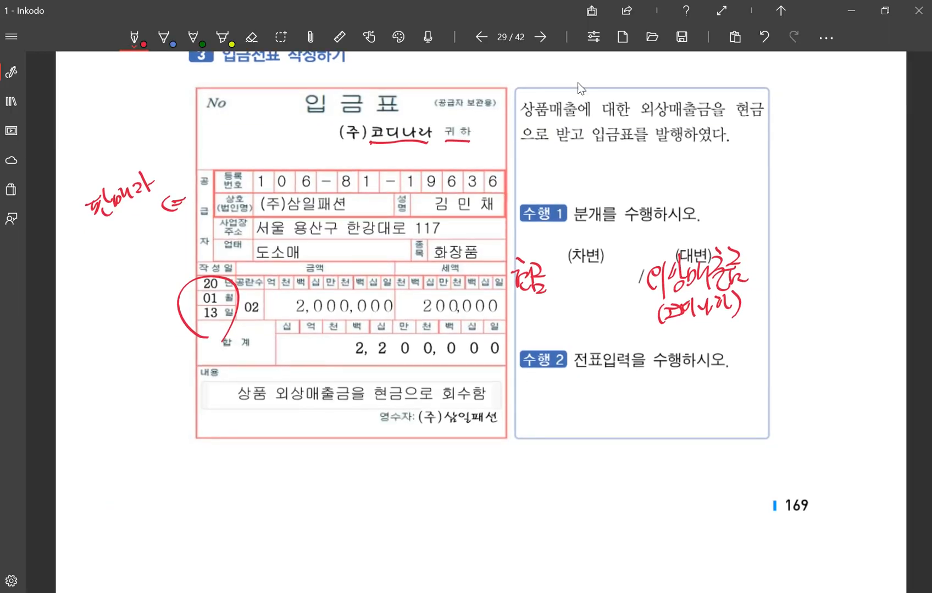
left_click(540, 44)
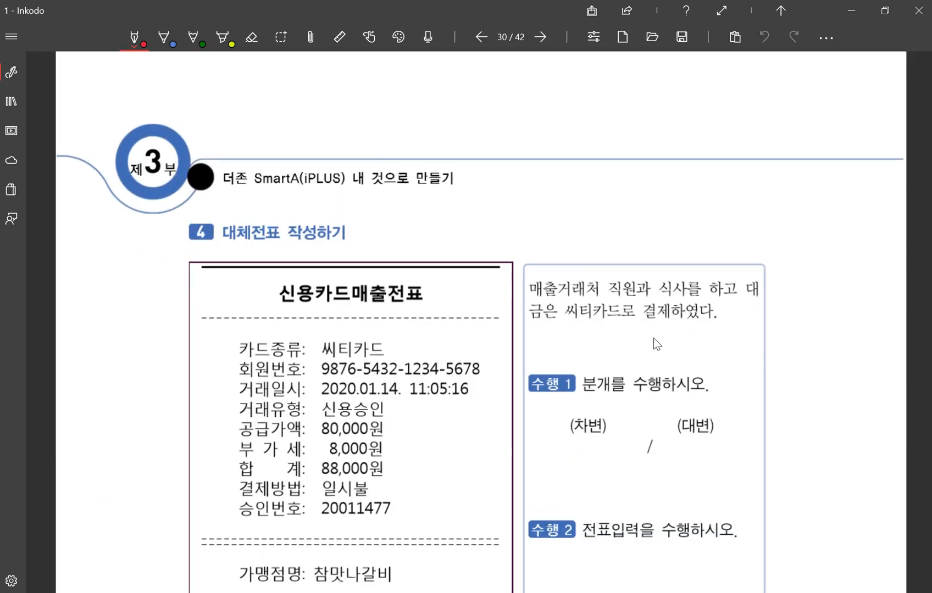
scroll(653, 338, "down", 2)
scroll(654, 338, "down", 2)
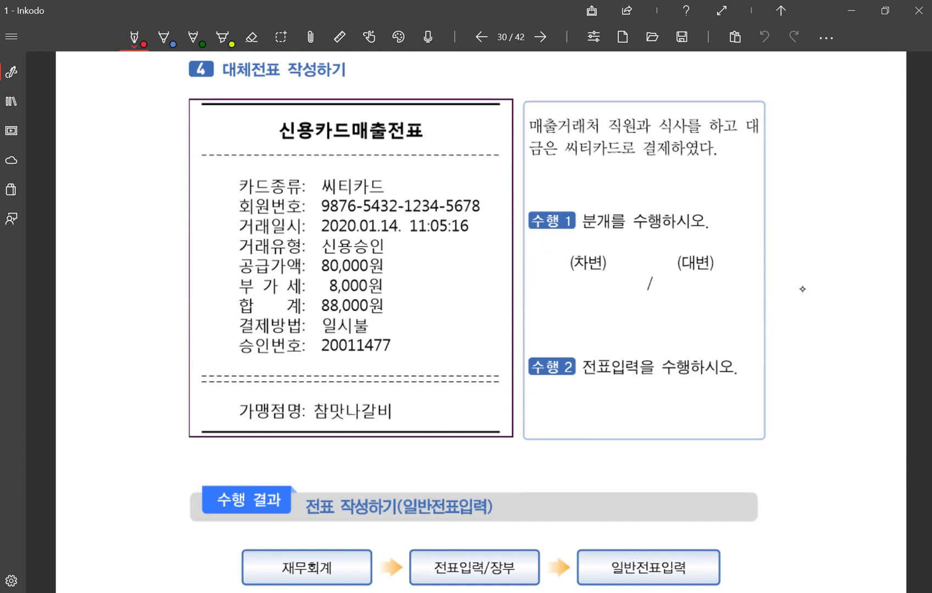
left_click_drag(556, 160, 690, 159)
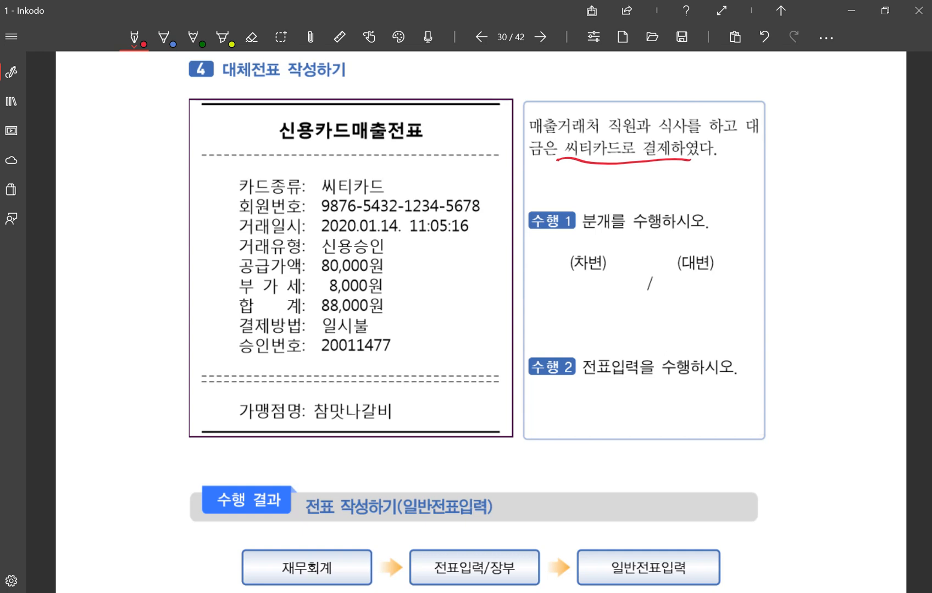
- Handwrite exercise 4's journal entry with 접대비 under 차변 and 미지급금 under 대변
mouse_move(523, 275)
left_mouse_down()
mouse_move(535, 278)
mouse_move(529, 298)
left_mouse_up()
mouse_move(531, 281)
left_mouse_down()
mouse_move(542, 293)
mouse_move(536, 305)
mouse_move(580, 294)
left_mouse_up()
left_click_drag(586, 267, 589, 296)
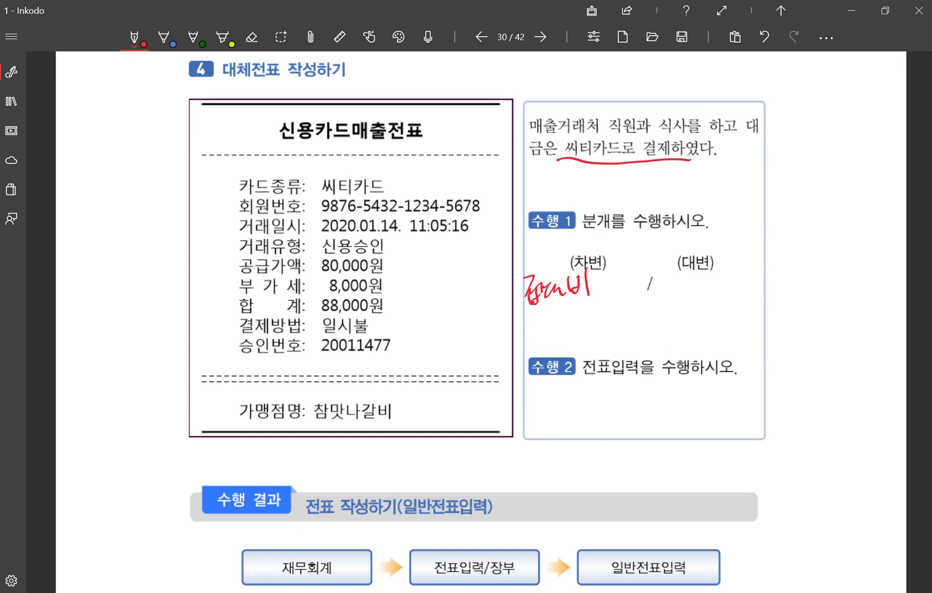
mouse_move(658, 279)
left_mouse_down()
mouse_move(663, 294)
mouse_move(684, 302)
mouse_move(704, 278)
left_mouse_up()
mouse_move(692, 281)
left_mouse_down()
mouse_move(708, 279)
mouse_move(712, 299)
left_mouse_up()
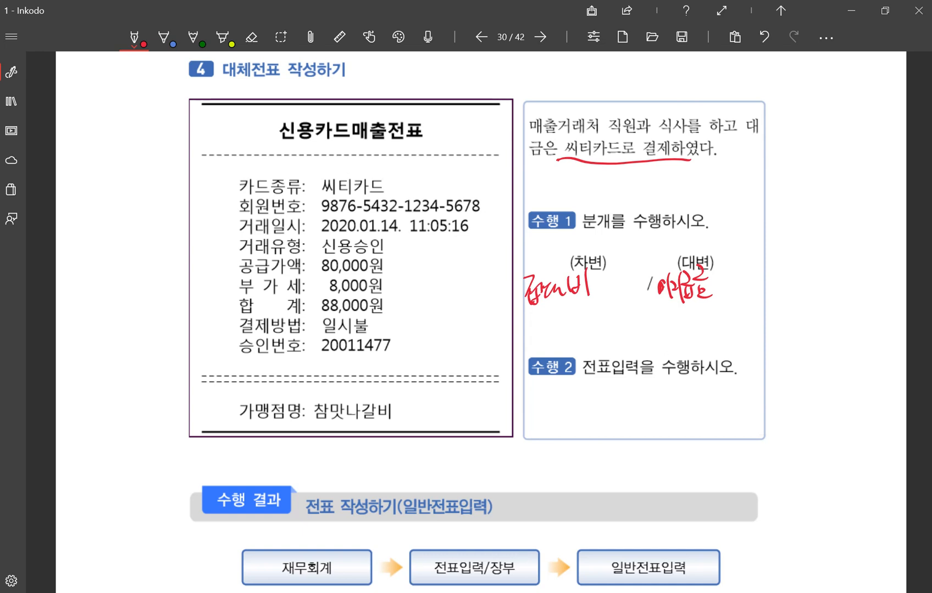
- Handwrite (씨티) below 미지급금, and circle the transaction date and the total amount on the card slip
left_click_drag(664, 307, 658, 331)
mouse_move(670, 313)
left_mouse_down()
mouse_move(664, 324)
mouse_move(673, 324)
left_mouse_up()
mouse_move(679, 306)
left_mouse_down()
mouse_move(679, 324)
mouse_move(689, 317)
left_mouse_up()
mouse_move(688, 312)
left_mouse_down()
mouse_move(688, 325)
mouse_move(697, 324)
left_mouse_up()
left_click_drag(702, 305, 705, 335)
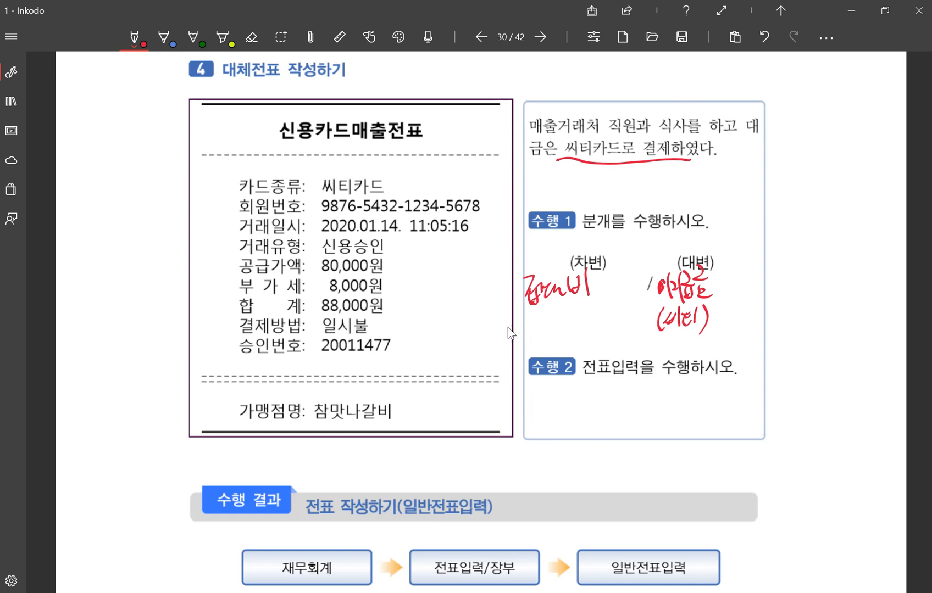
mouse_move(374, 249)
left_mouse_down()
mouse_move(351, 252)
mouse_move(375, 259)
left_mouse_up()
mouse_move(386, 318)
left_mouse_down()
mouse_move(336, 322)
mouse_move(390, 327)
left_mouse_up()
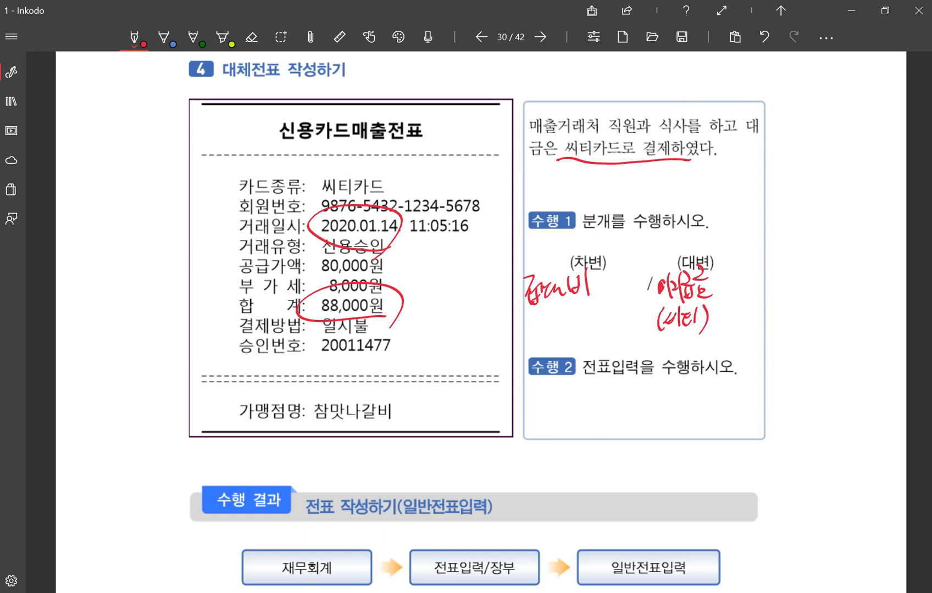
- Switch to Smart A and set the general voucher entry date to January 14
key("alt+Tab")
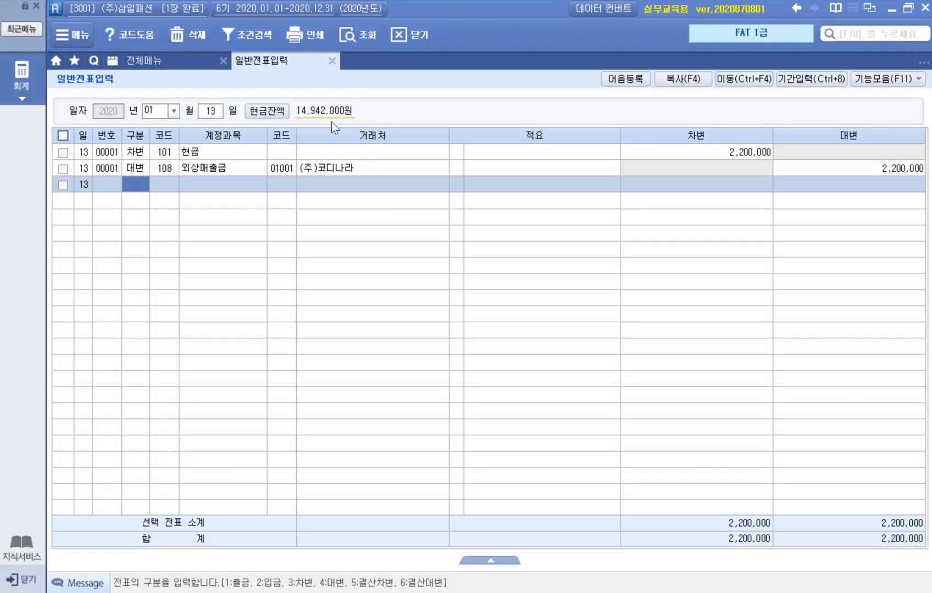
left_click(218, 116)
type("14")
key("Return")
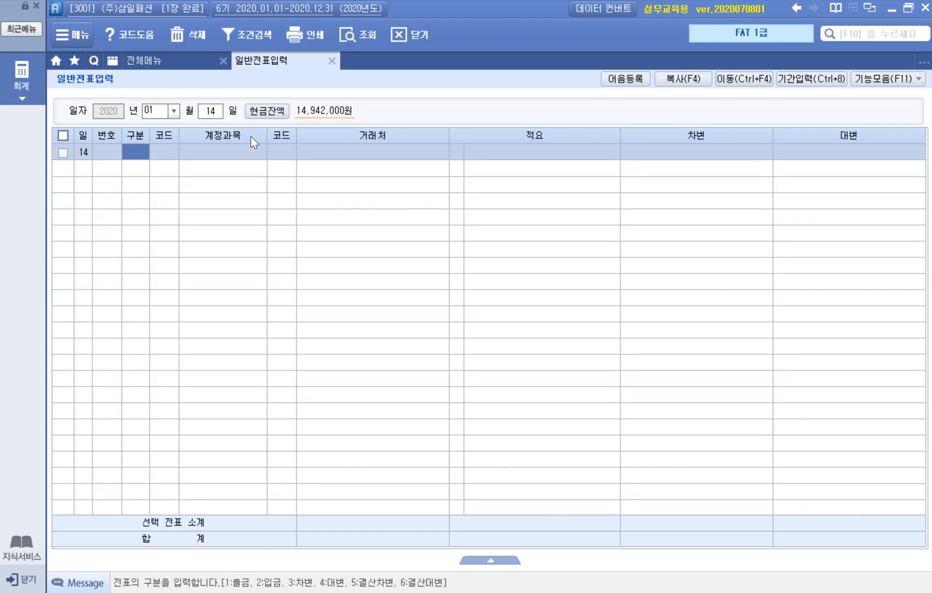
- Start a 차변 line in the January 14 voucher with account 813 접대비
type("3")
key("Return")
key("F2")
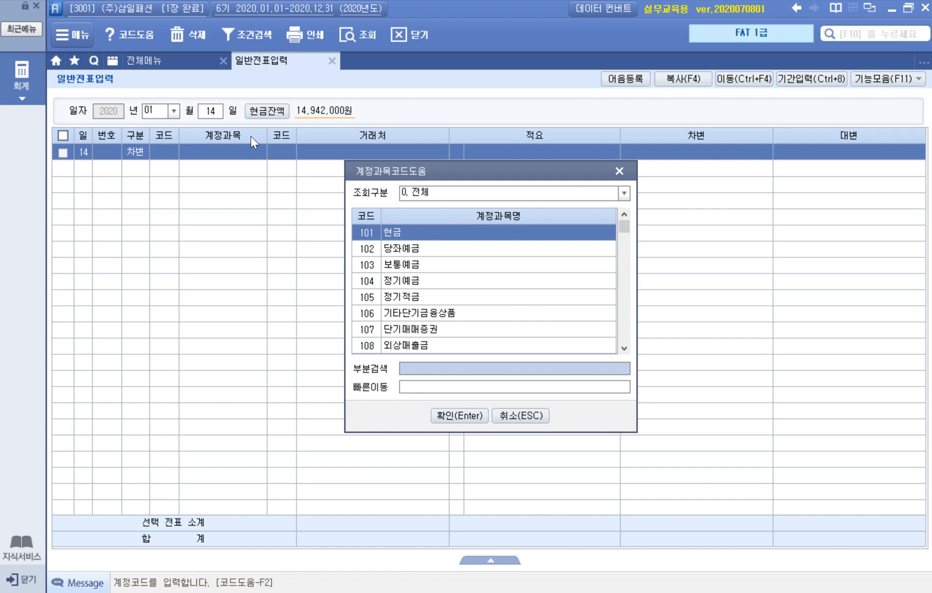
type("접대")
key("Return")
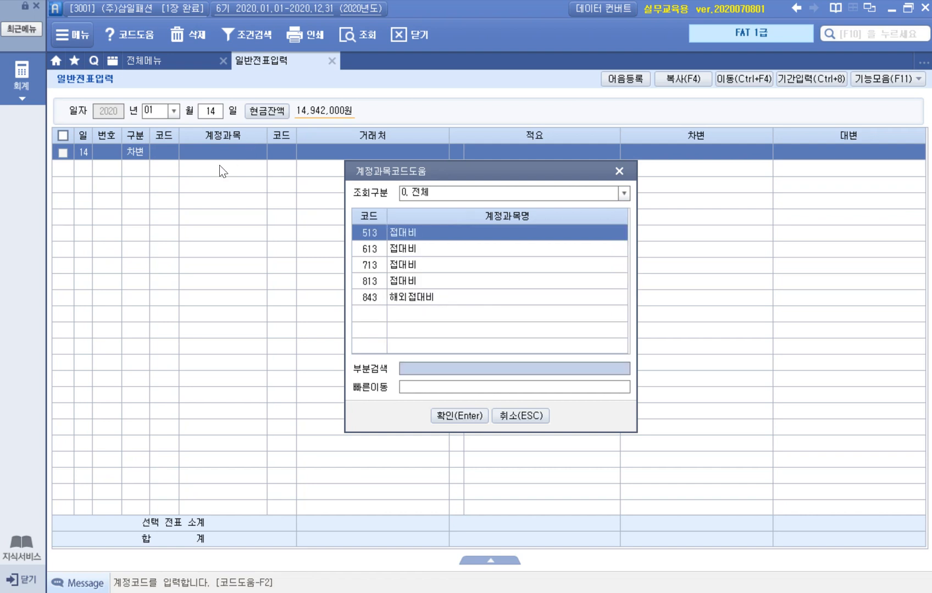
left_click(434, 281)
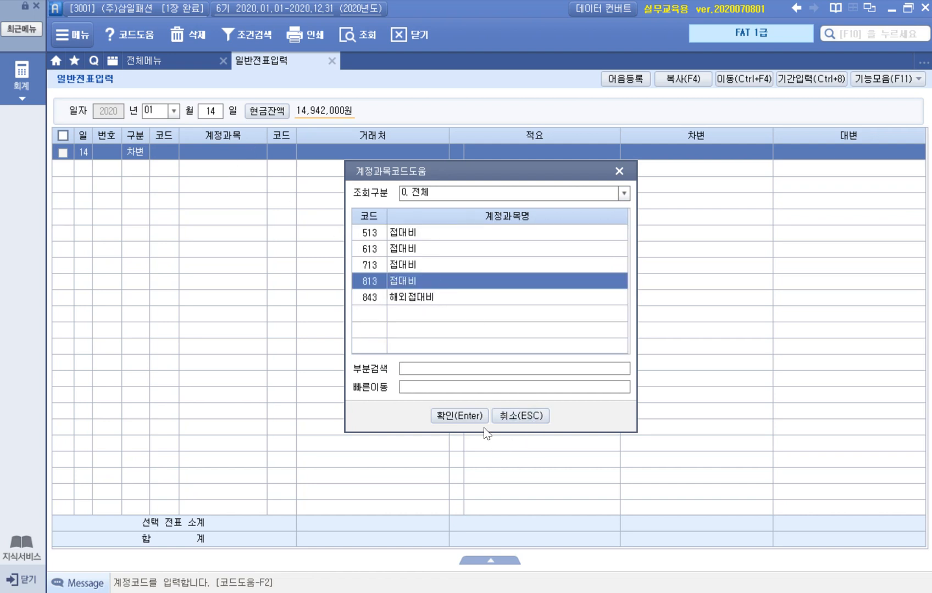
left_click(470, 414)
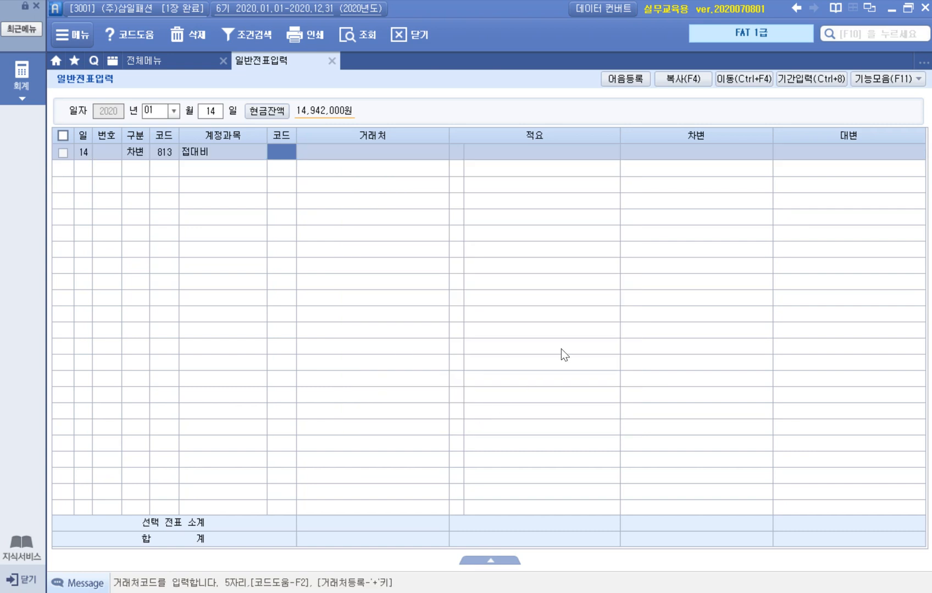
- Leave the client and description of the 접대비 line blank and enter 88,000 as its 차변 amount
key("Return")
key("Return")
key("Return")
key("Return")
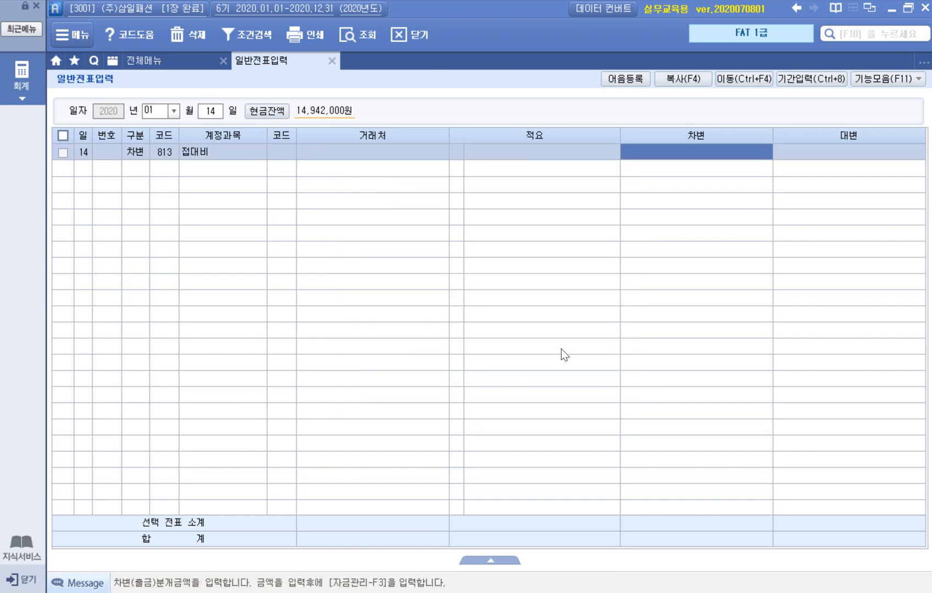
type("880000")
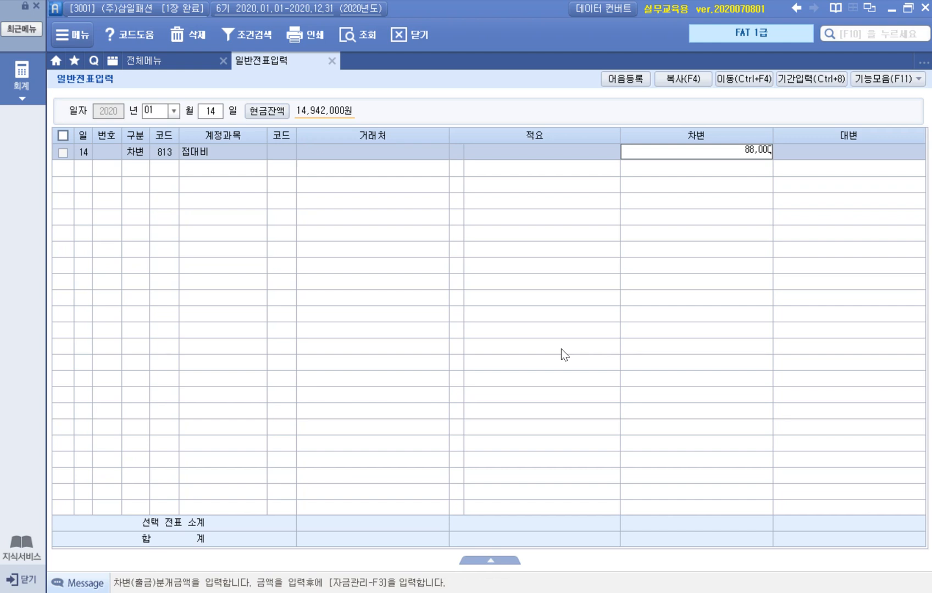
key("Return")
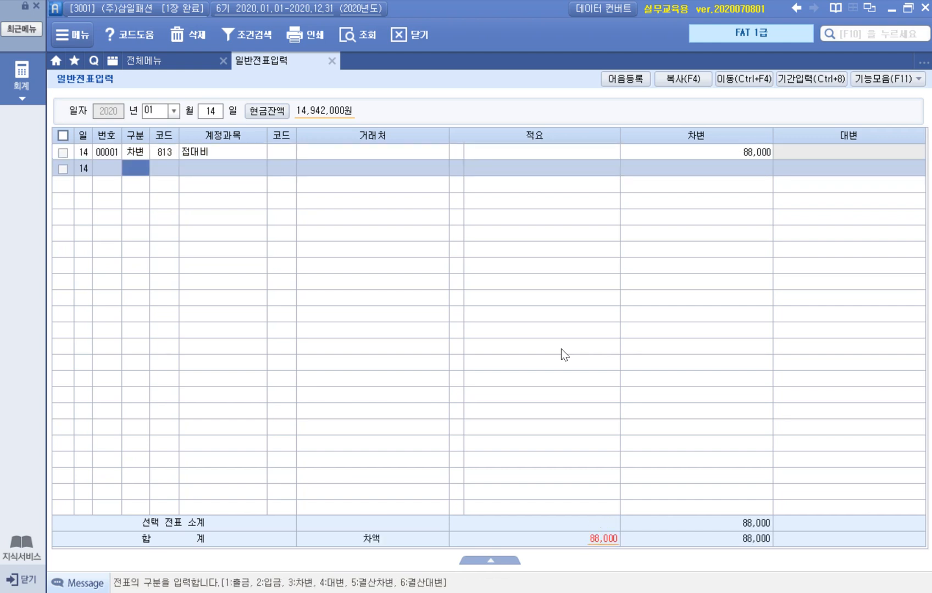
- Add a 대변 line to the voucher with account 253 미지급금
type("4")
key("Return")
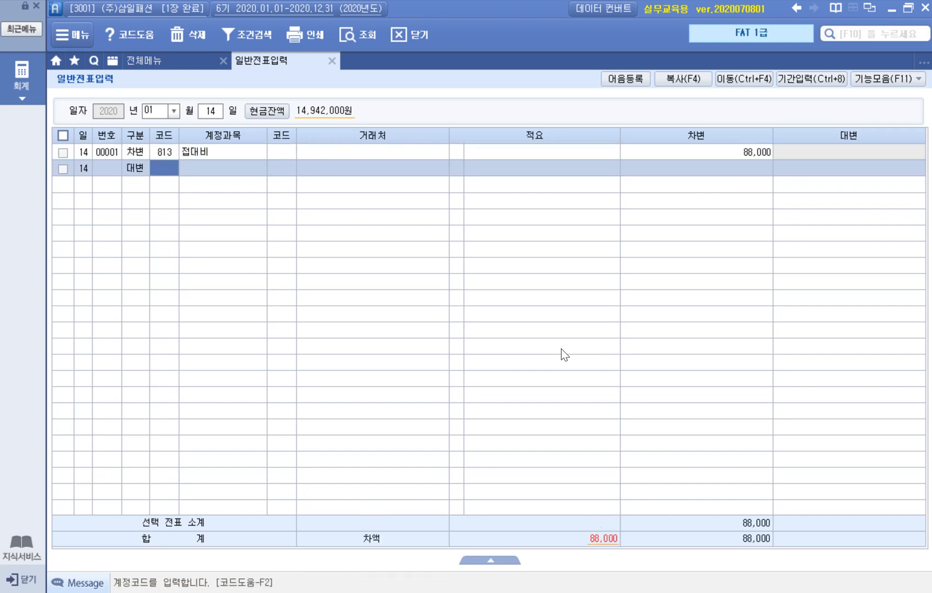
key("F2")
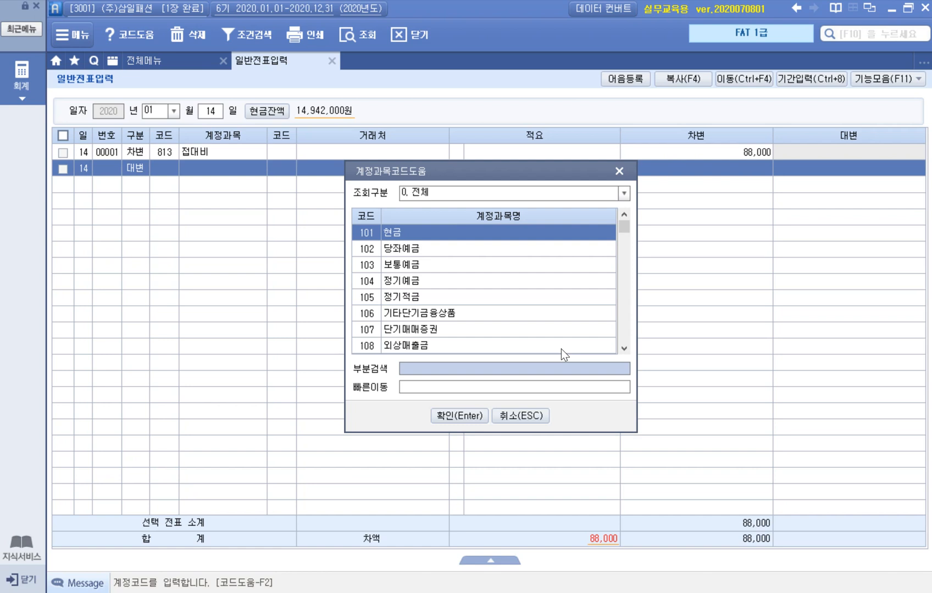
type("ㅣㅁ")
key("BackSpace")
key("BackSpace")
type("미지급")
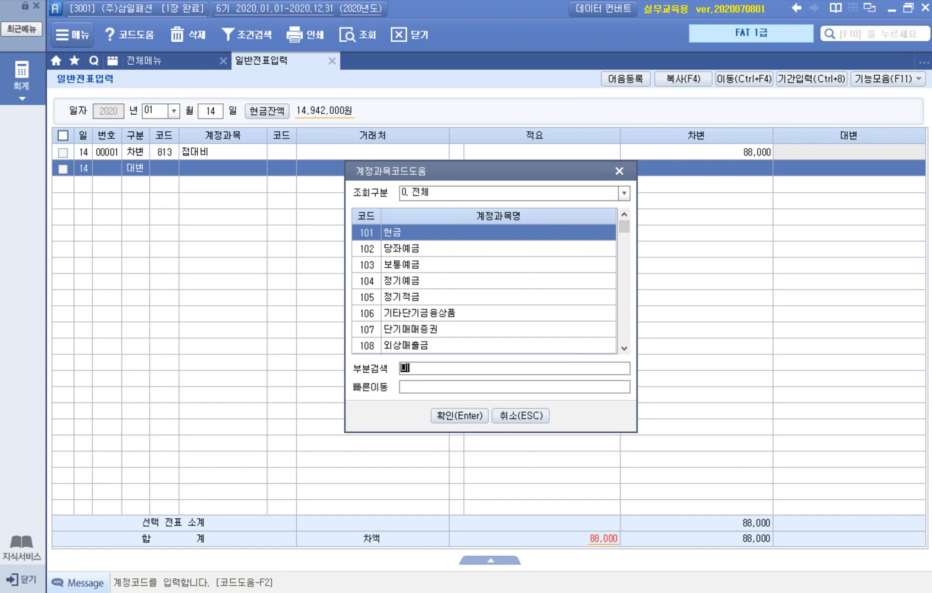
key("Return")
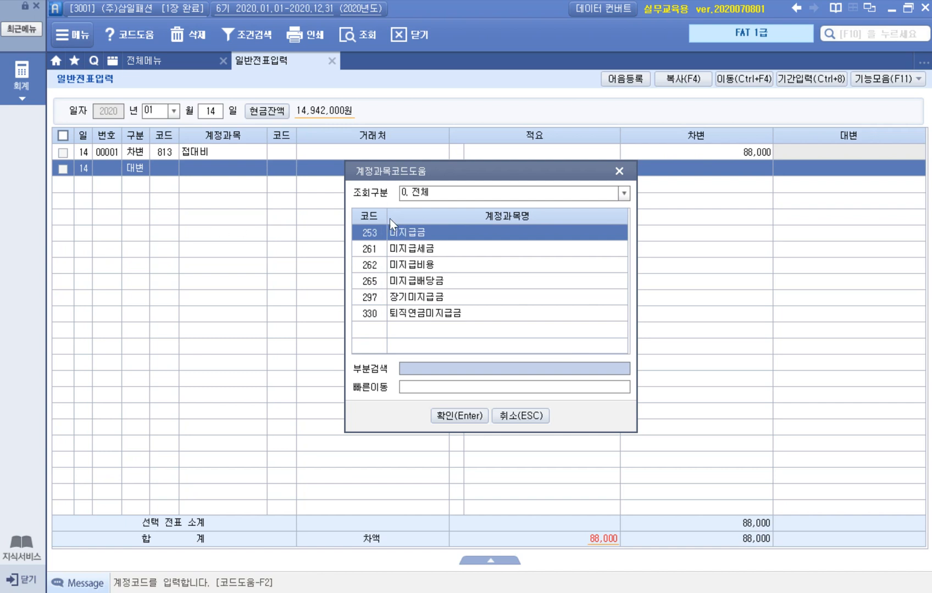
double_click(456, 243)
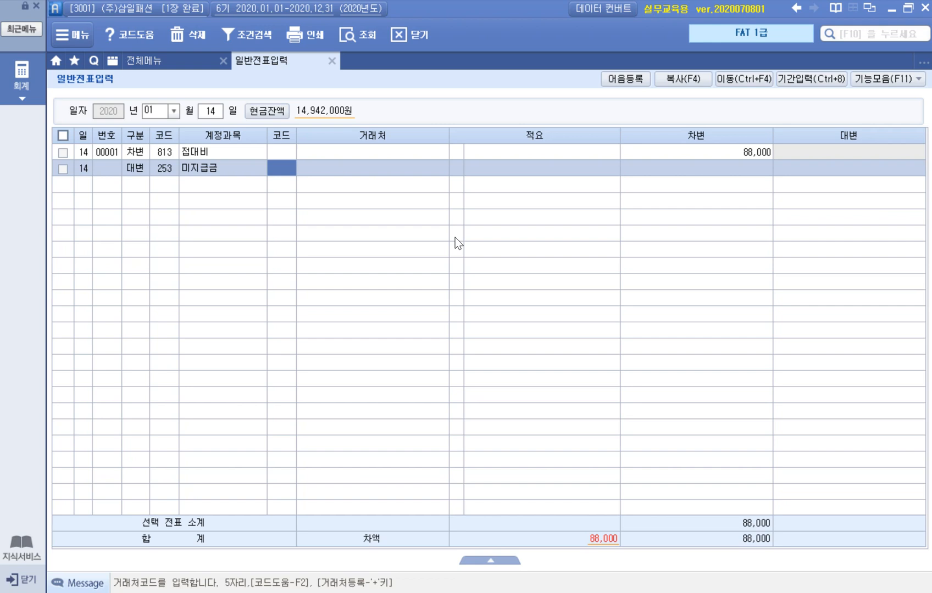
- Assign 씨티카드 as the client of the 미지급금 line and enter 88,000 as its 대변 amount
key("F2")
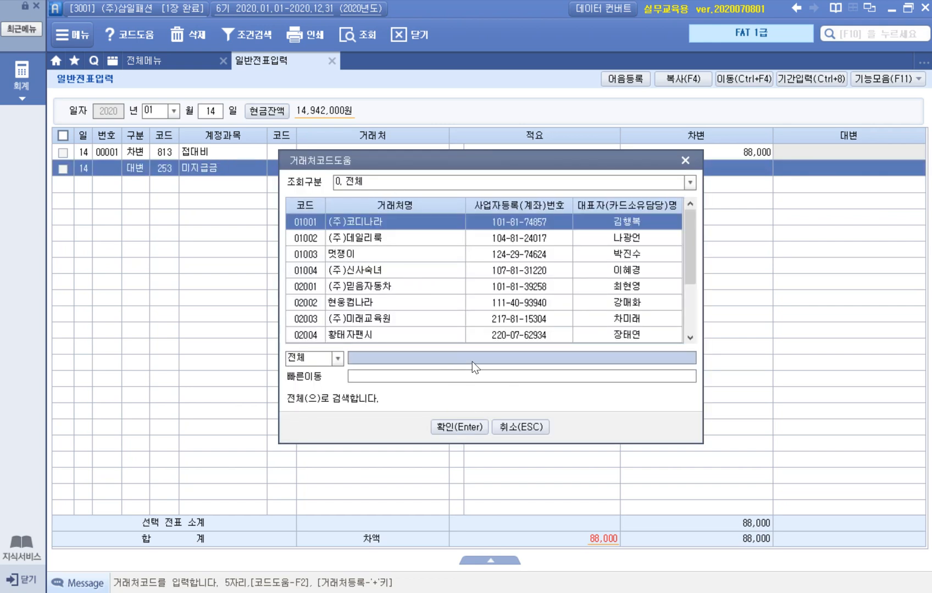
type("카드")
key("Return")
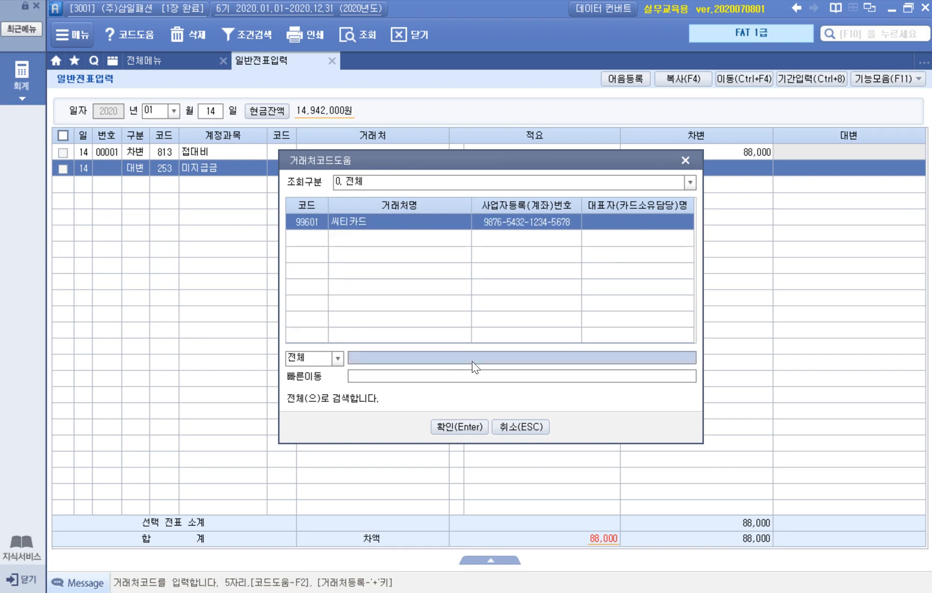
double_click(428, 218)
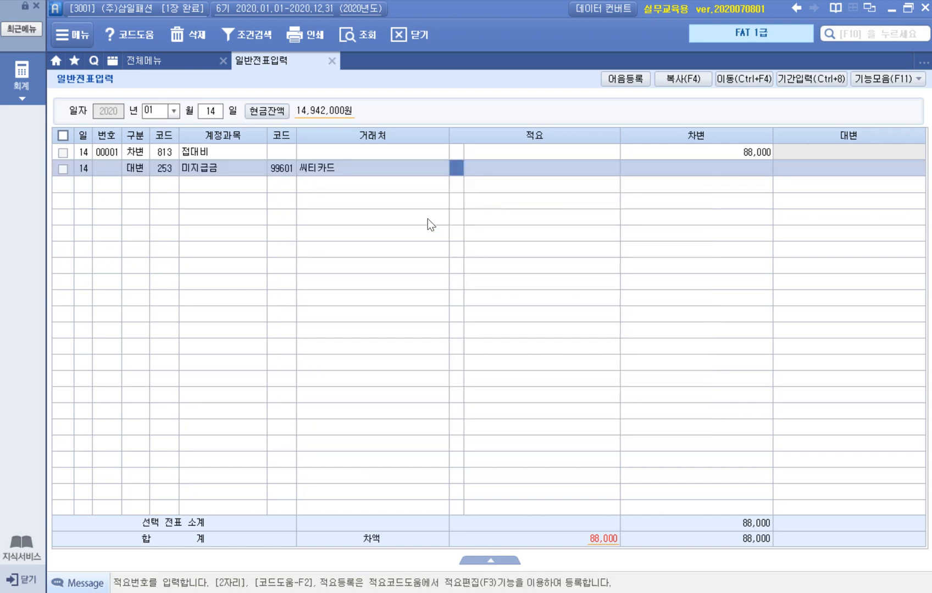
key("Return")
type("880000")
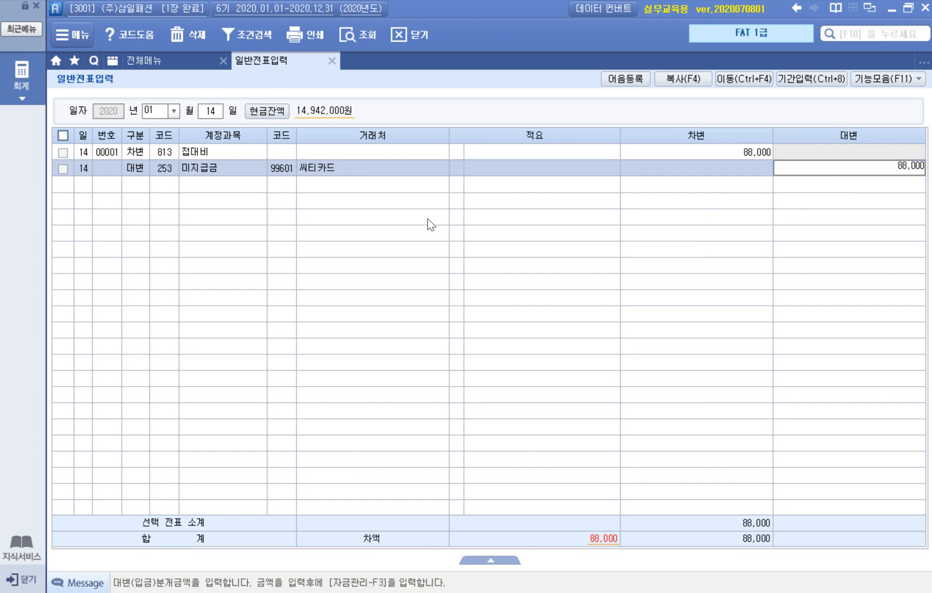
key("Return")
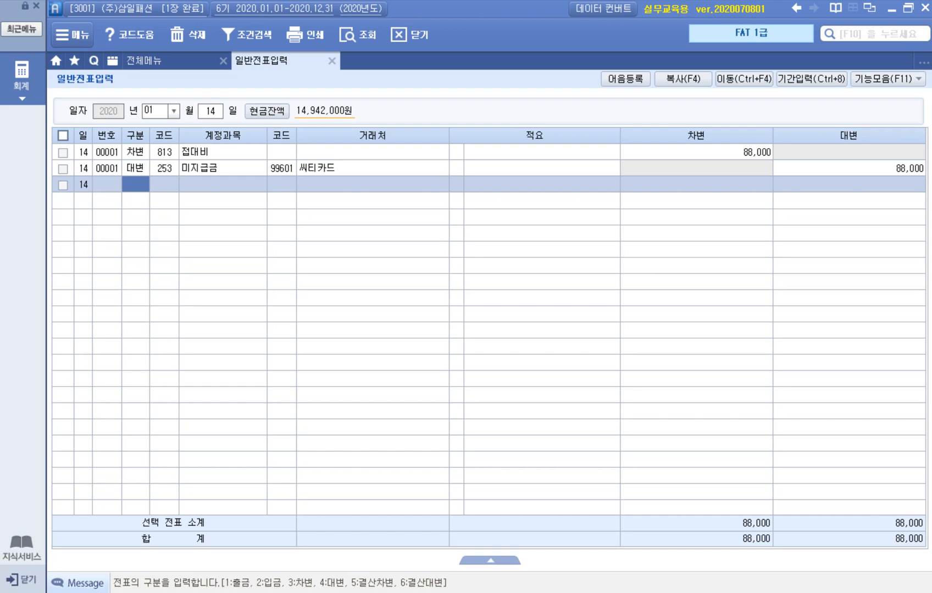
- Switch to Inkodo, go to page 28, and erase the red markings on the 거래처내용등록 text and the 채권, 채무, 예금 table
key("alt+Tab")
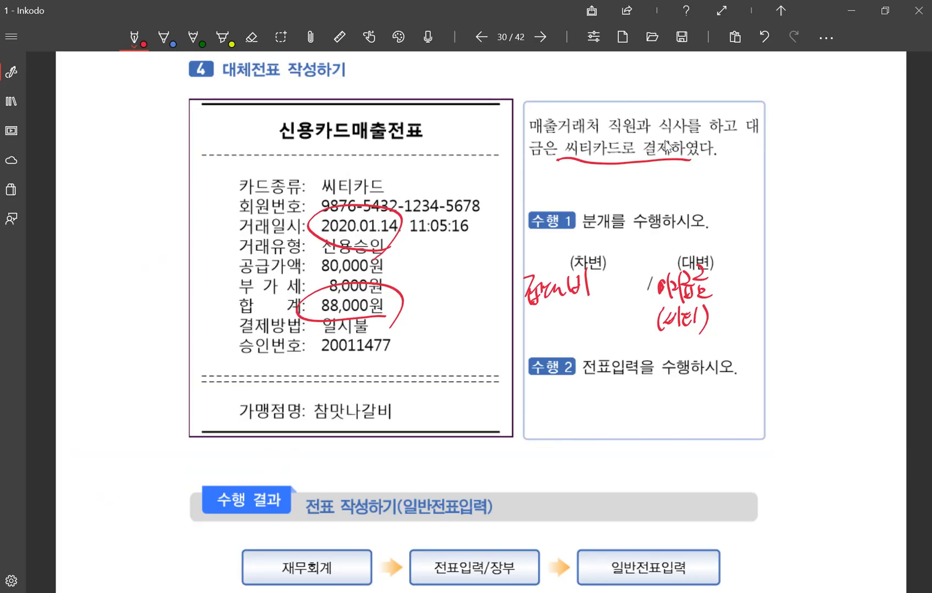
left_click(477, 38)
left_click(477, 36)
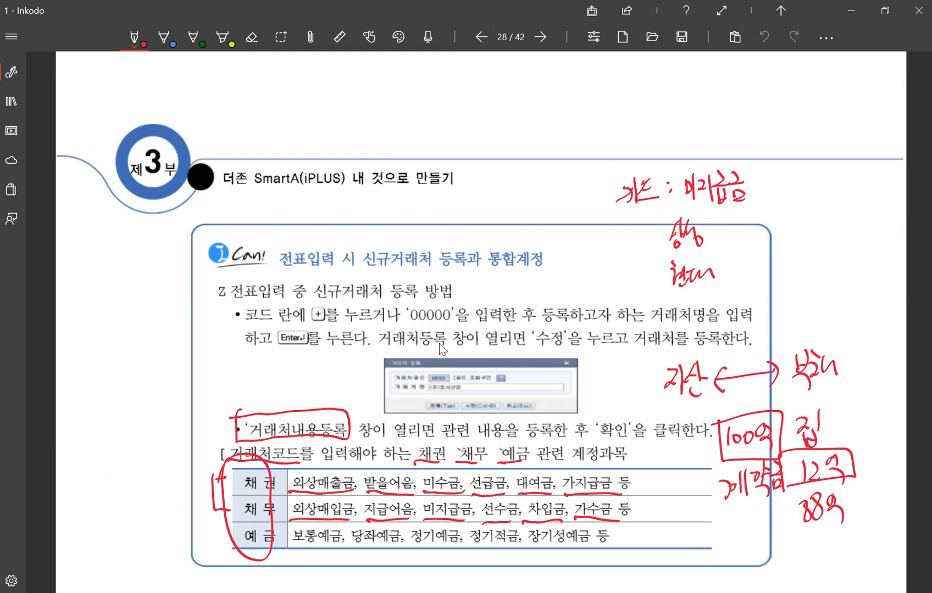
left_click(252, 38)
left_click_drag(258, 438, 213, 497)
mouse_move(296, 492)
left_mouse_down()
mouse_move(387, 494)
mouse_move(464, 463)
mouse_move(510, 463)
mouse_move(592, 495)
mouse_move(618, 520)
left_mouse_up()
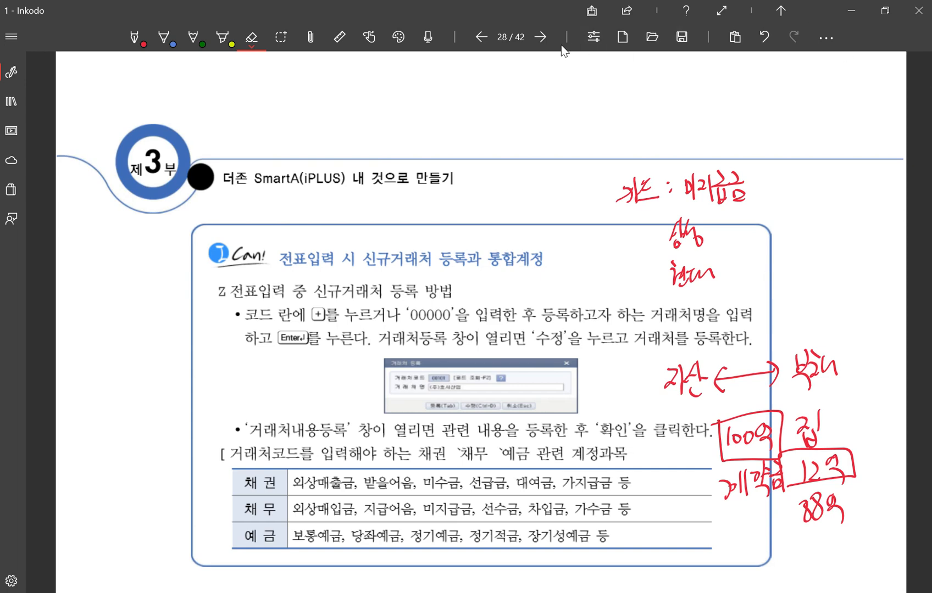
- Return to exercise 4 on page 30 and circle the handwritten 접대비 under 차변 in red
left_click(540, 37)
left_click(539, 36)
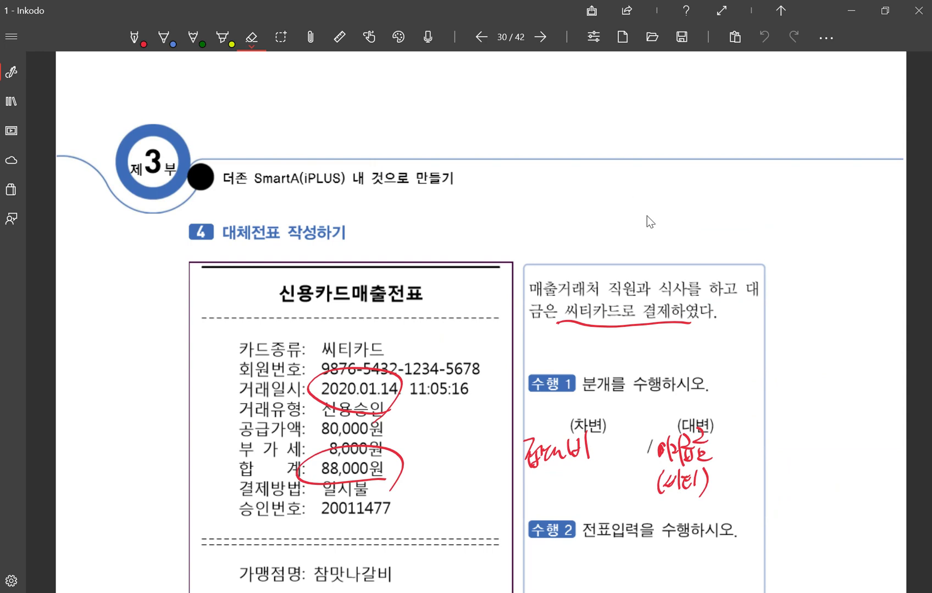
scroll(788, 319, "down", 3)
scroll(789, 319, "up", 1)
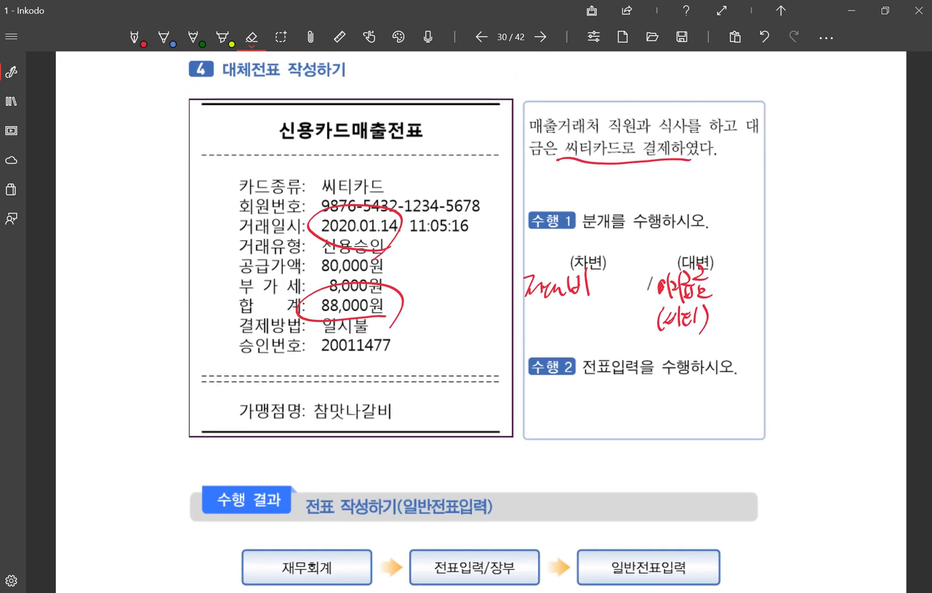
left_click(134, 37)
mouse_move(571, 311)
left_mouse_down()
mouse_move(592, 259)
mouse_move(577, 308)
left_mouse_up()
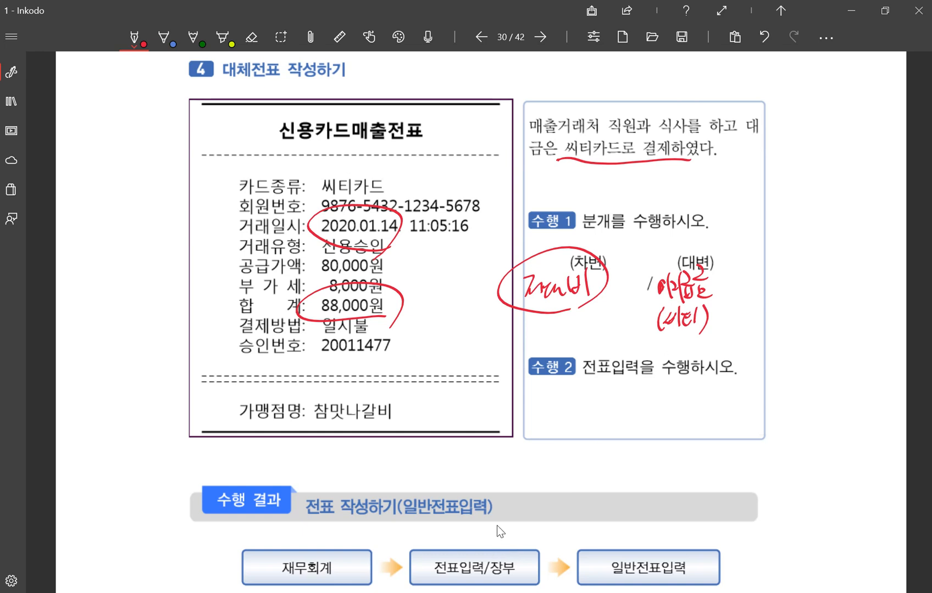
- Switch to Smart A and select the 접대비 line of the January 14 voucher for review
left_click(268, 592)
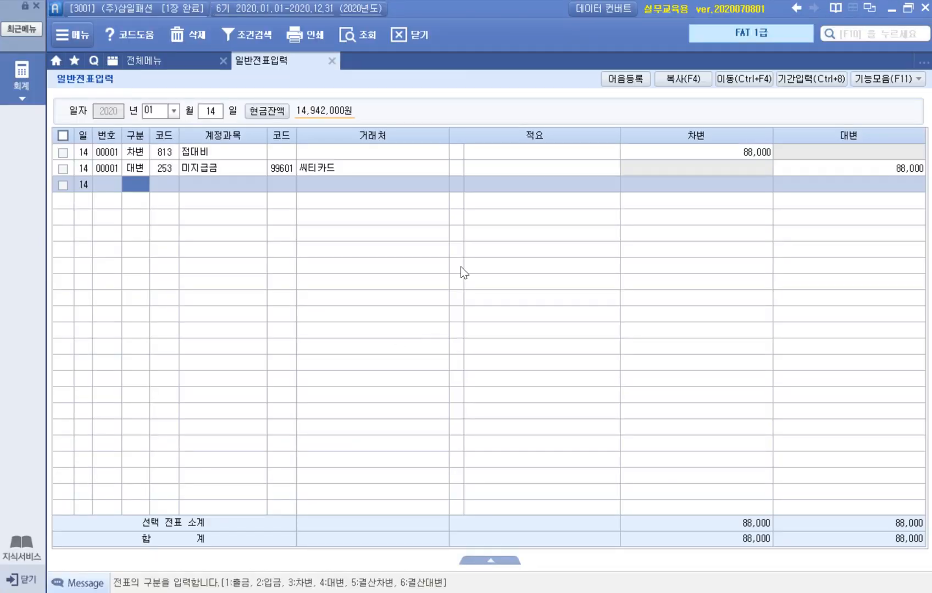
left_click(201, 150)
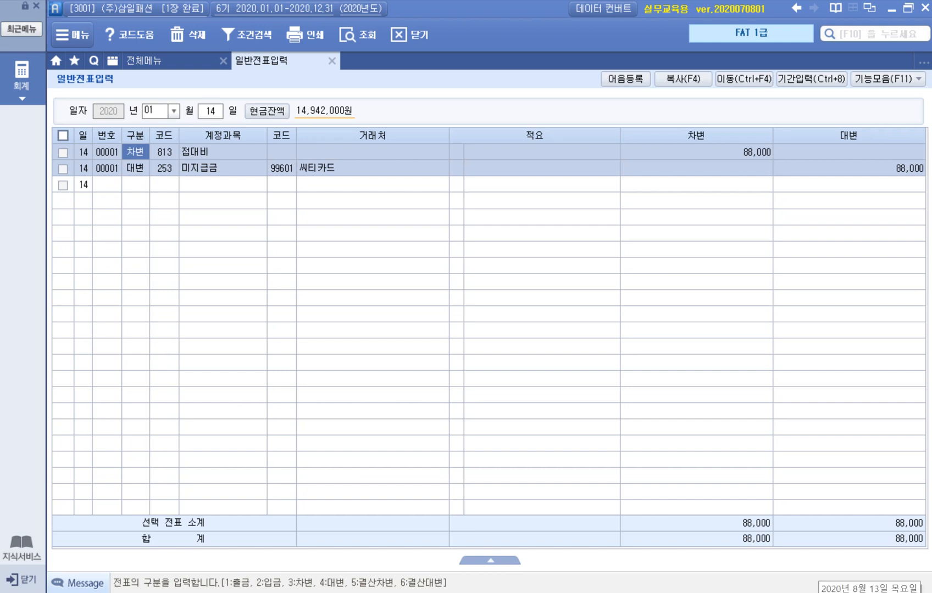
- Switch to Inkodo and go to section 02, 증빙서류의 종류, on page 32
mouse_move(236, 592)
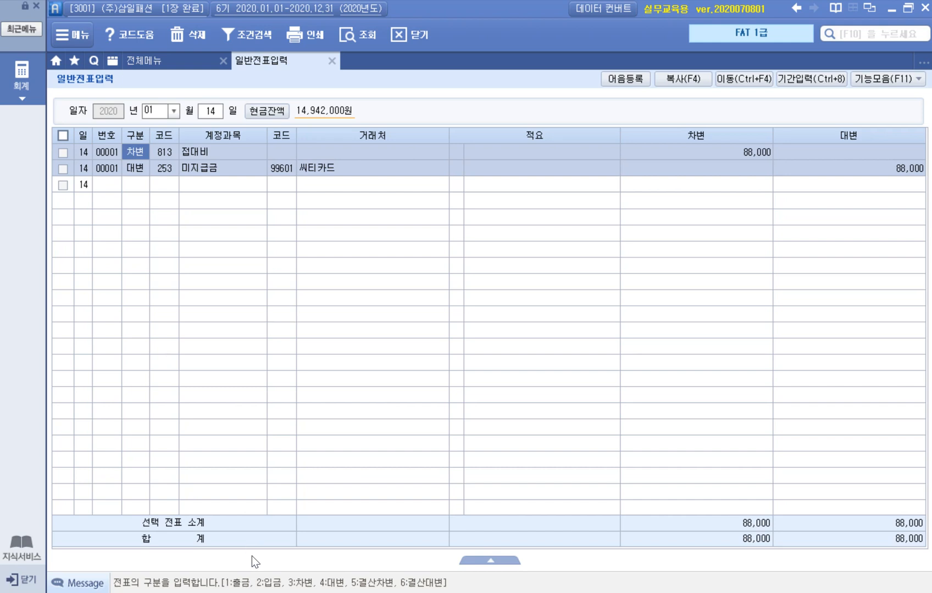
key("alt+Tab")
scroll(525, 150, "down", 5)
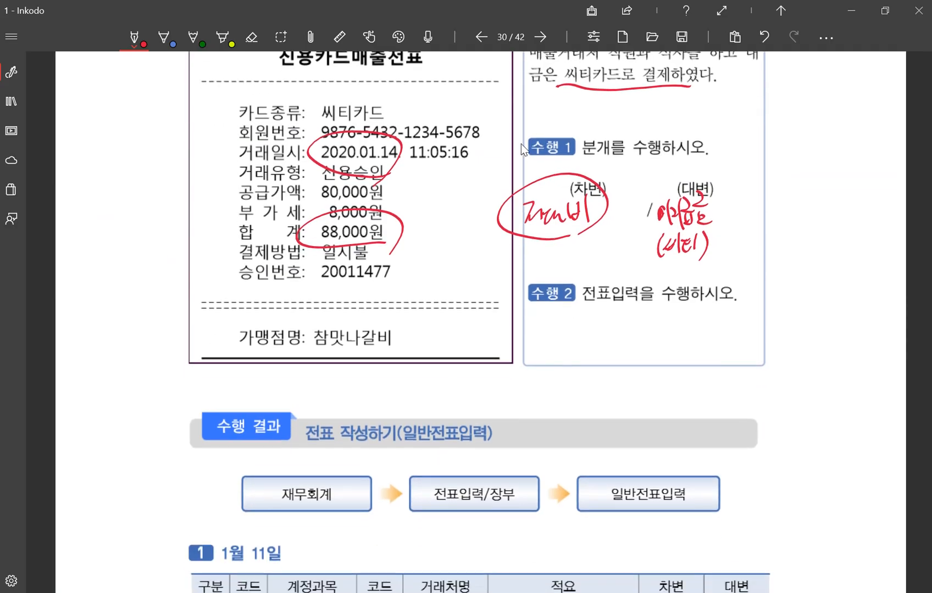
scroll(552, 114, "down", 2)
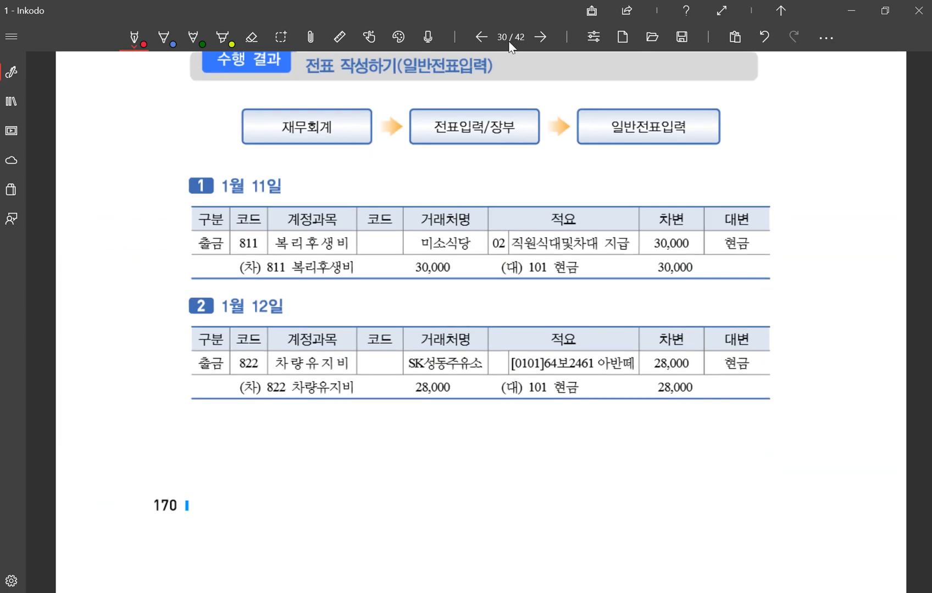
left_click(539, 36)
left_click(541, 36)
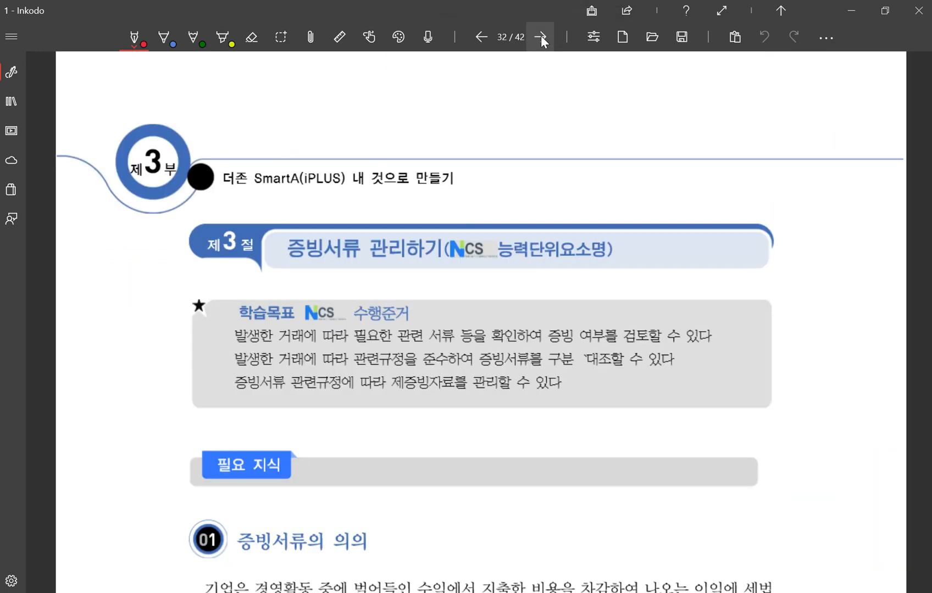
scroll(645, 363, "down", 10)
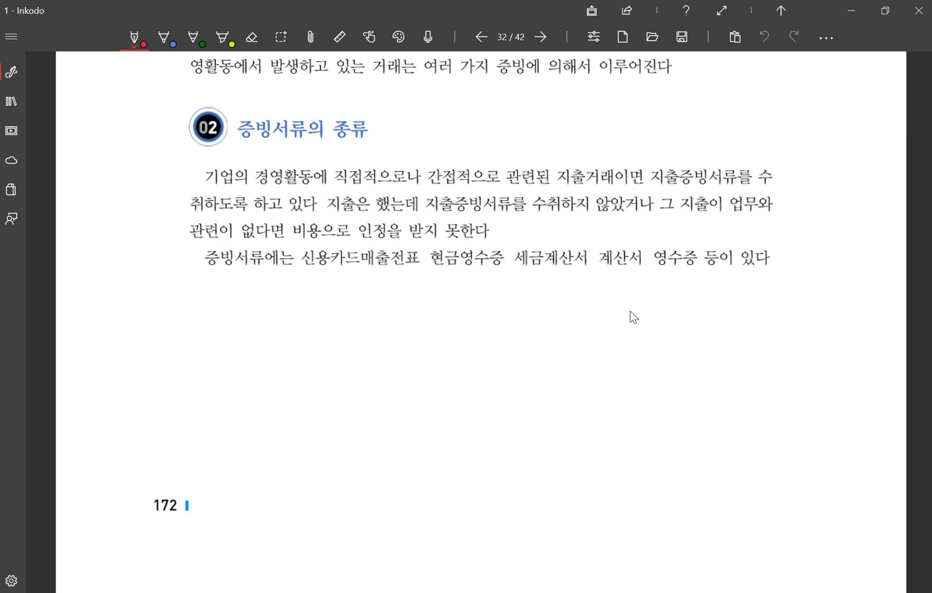
- Underline 증빙 in the section 02 heading and 신용카드매출전표, 현금영수증, 세금계산서, 계산서 and 영수증 in its last sentence
left_click_drag(237, 138, 271, 140)
left_click_drag(303, 268, 417, 270)
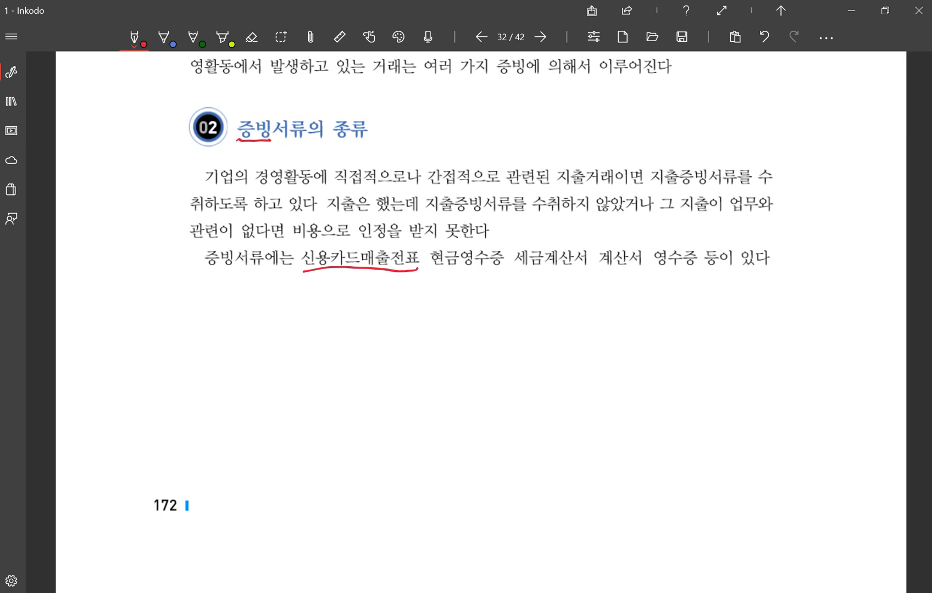
left_click_drag(430, 269, 501, 273)
left_click_drag(511, 275, 586, 273)
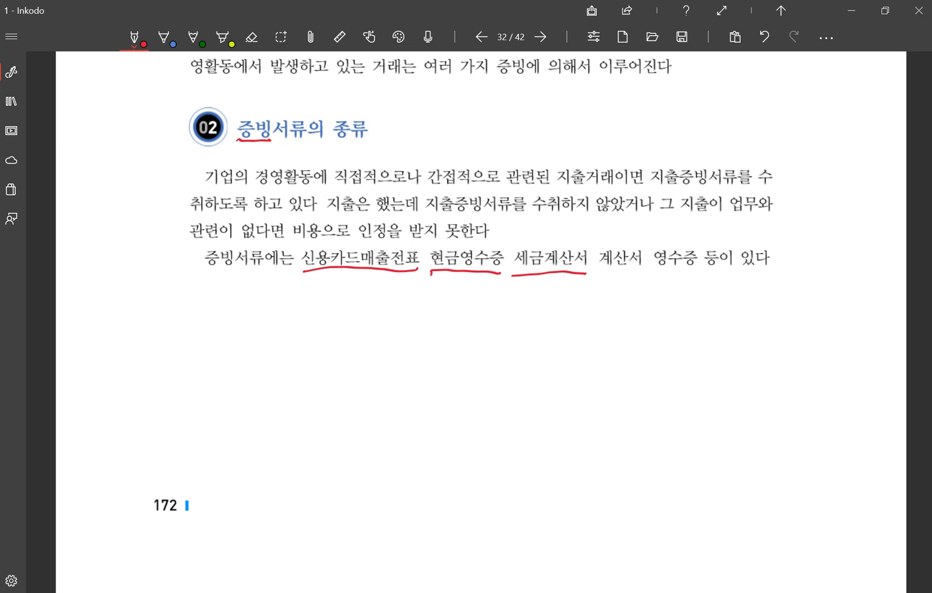
left_click_drag(600, 273, 698, 270)
left_click(657, 271)
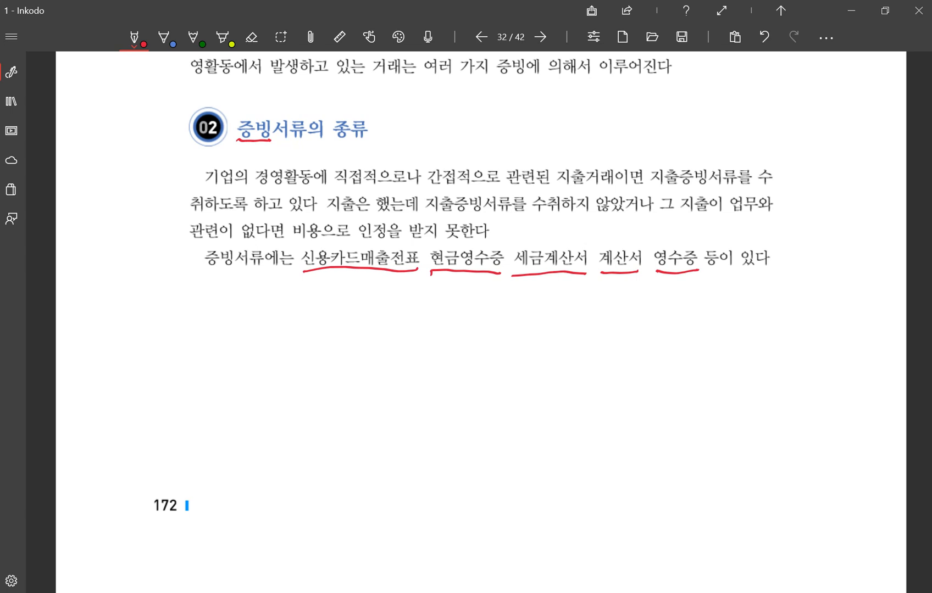
- Go to exercise 1, 돌잔치 초대장, on page 33
left_click(542, 33)
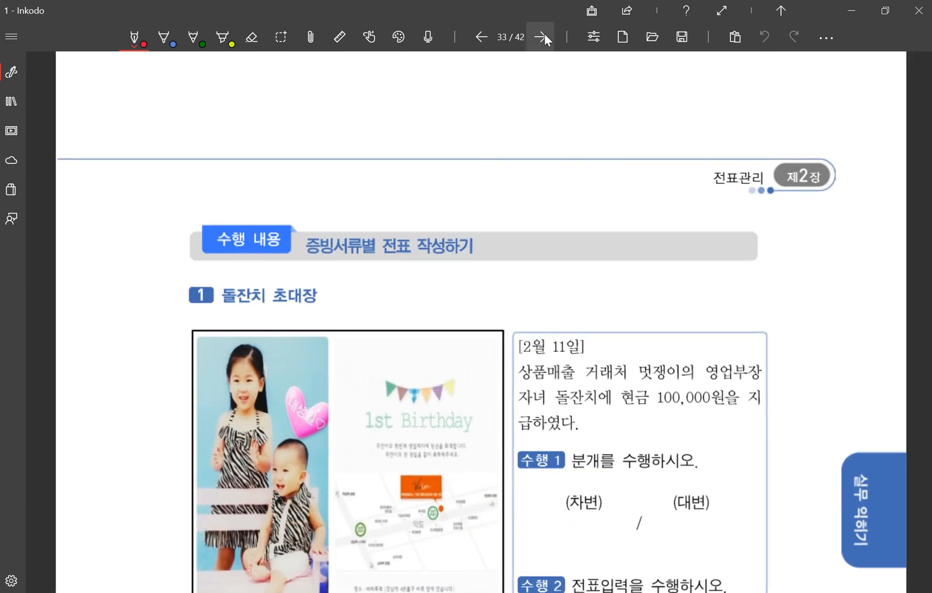
left_click(543, 36)
left_click(480, 37)
scroll(628, 340, "down", 5)
scroll(627, 340, "up", 2)
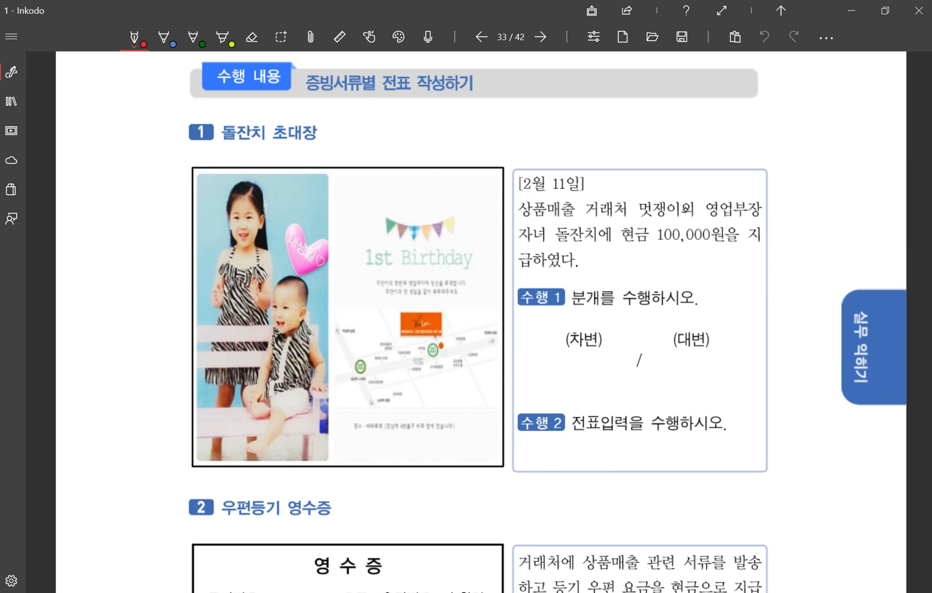
- Write 접대비 as the debit and 현금 as the credit for exercise 1, underlining 현금 and 100,000원을 지급 in its text
mouse_move(509, 351)
left_mouse_down()
mouse_move(527, 364)
mouse_move(522, 376)
mouse_move(538, 360)
mouse_move(552, 370)
mouse_move(561, 348)
mouse_move(565, 376)
left_mouse_up()
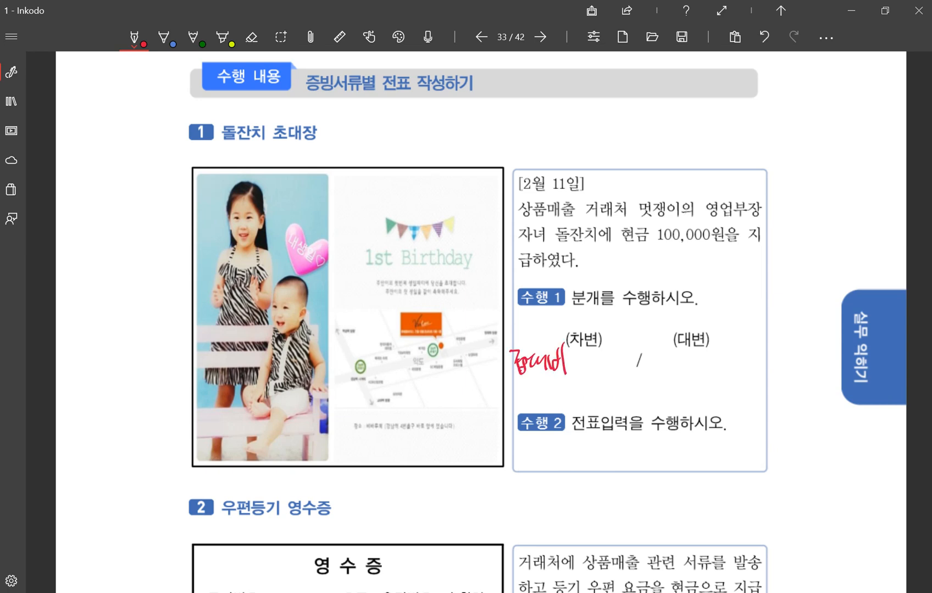
left_click_drag(621, 240, 773, 240)
left_click_drag(517, 269, 540, 272)
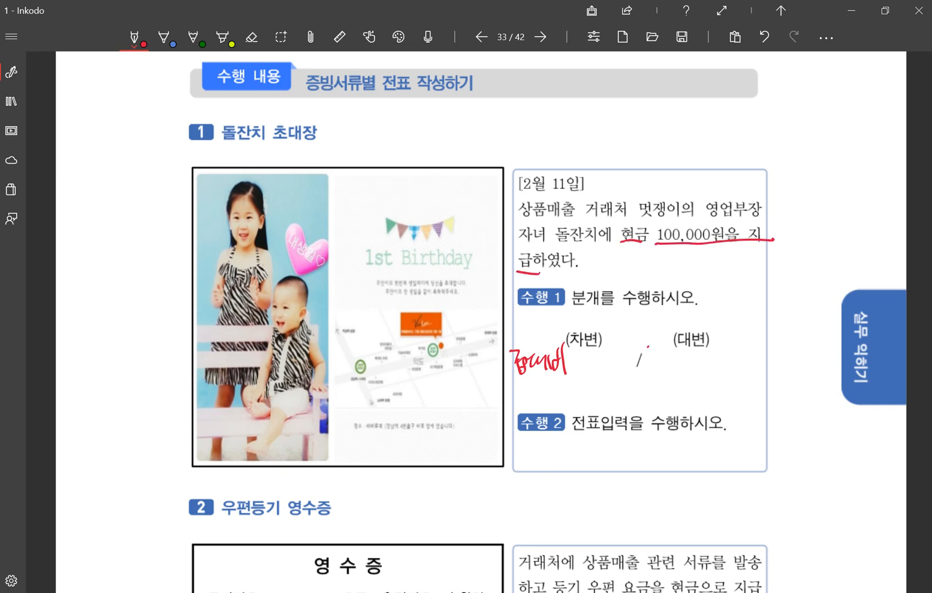
left_click_drag(647, 346, 653, 354)
mouse_move(643, 357)
left_mouse_down()
mouse_move(650, 372)
mouse_move(657, 360)
left_mouse_up()
left_click_drag(655, 354, 657, 378)
left_click_drag(660, 349, 675, 374)
left_click_drag(644, 360, 654, 363)
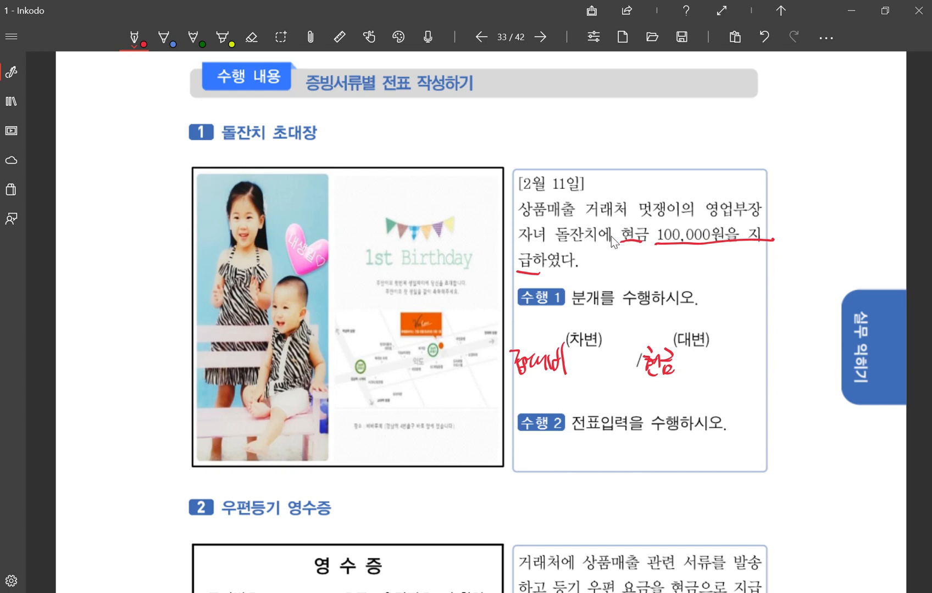
- Go to exercise 2, 우편등기 영수증, underline 현금으로 지급 and write 현금 as the credit entry
scroll(675, 319, "down", 3)
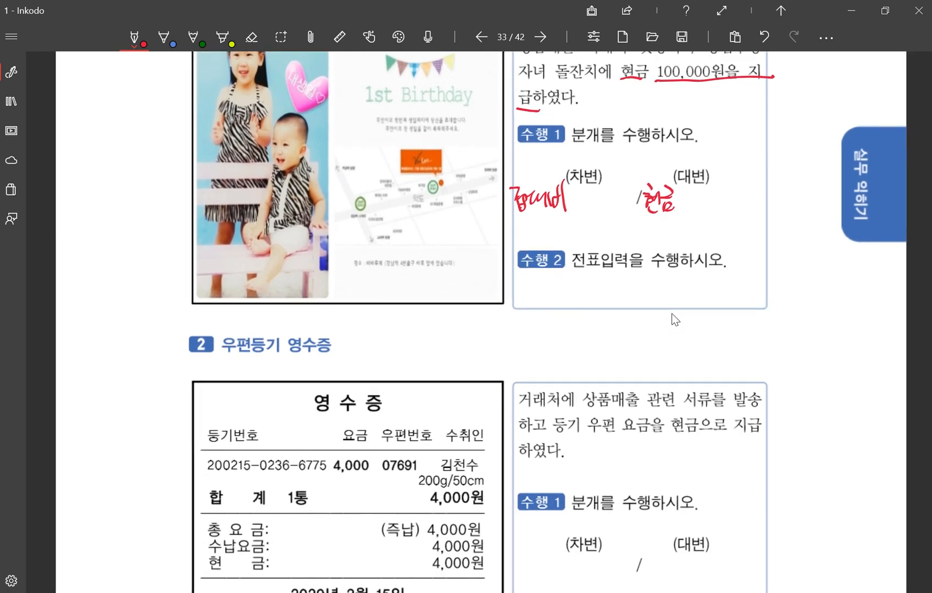
scroll(686, 304, "down", 4)
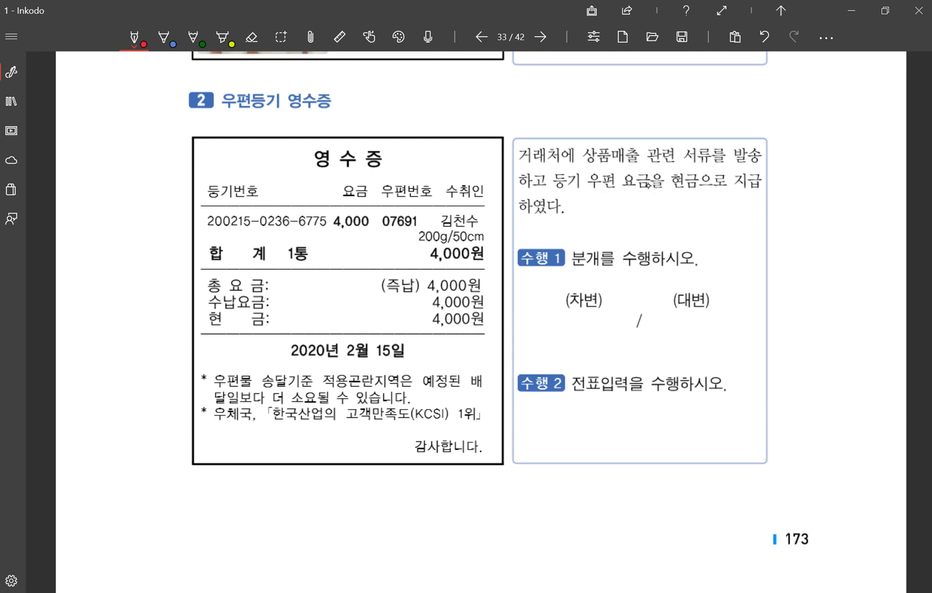
left_click_drag(670, 191, 763, 193)
mouse_move(651, 309)
left_mouse_down()
mouse_move(657, 337)
mouse_move(675, 318)
mouse_move(665, 339)
left_mouse_up()
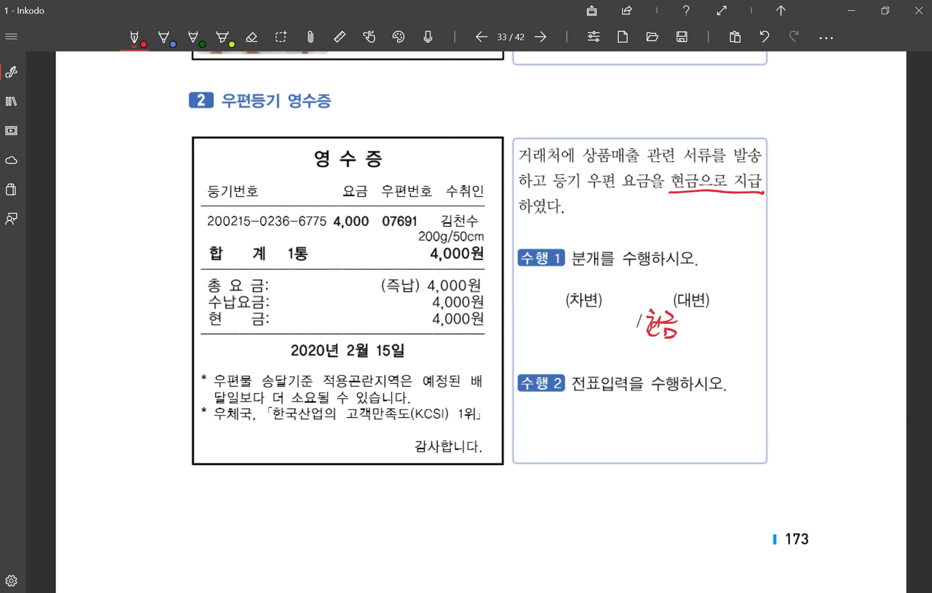
- Write 통신비 as the debit entry of exercise 2
mouse_move(516, 312)
left_mouse_down()
mouse_move(525, 316)
mouse_move(516, 324)
left_mouse_up()
mouse_move(520, 323)
left_mouse_down()
mouse_move(515, 341)
mouse_move(527, 340)
left_mouse_up()
mouse_move(532, 317)
left_mouse_down()
mouse_move(523, 329)
mouse_move(535, 328)
left_mouse_up()
left_click_drag(541, 314, 542, 322)
left_click_drag(530, 330, 539, 332)
left_click_drag(550, 313, 550, 331)
left_click_drag(541, 325, 555, 335)
left_click_drag(560, 308, 561, 336)
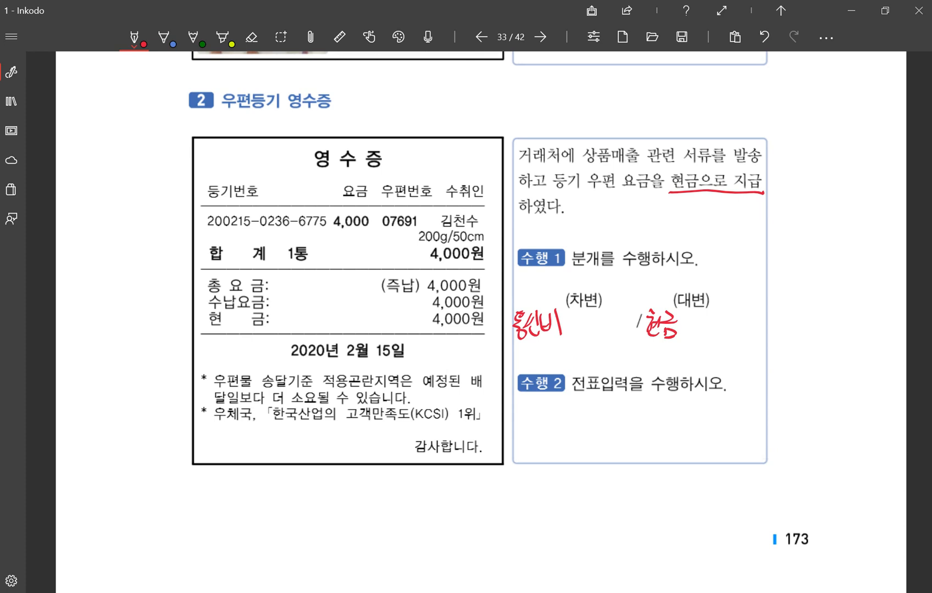
- Go to exercise 3 on page 34, underline 취득세 in its title and write 토지 2,450,000 as the debit entry
scroll(714, 215, "down", 1)
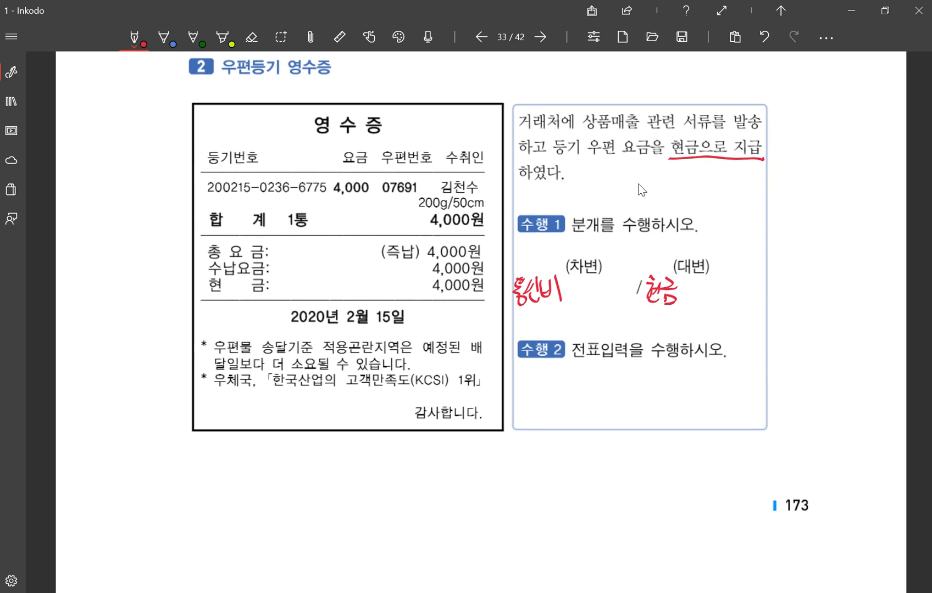
left_click(540, 36)
scroll(734, 258, "down", 3)
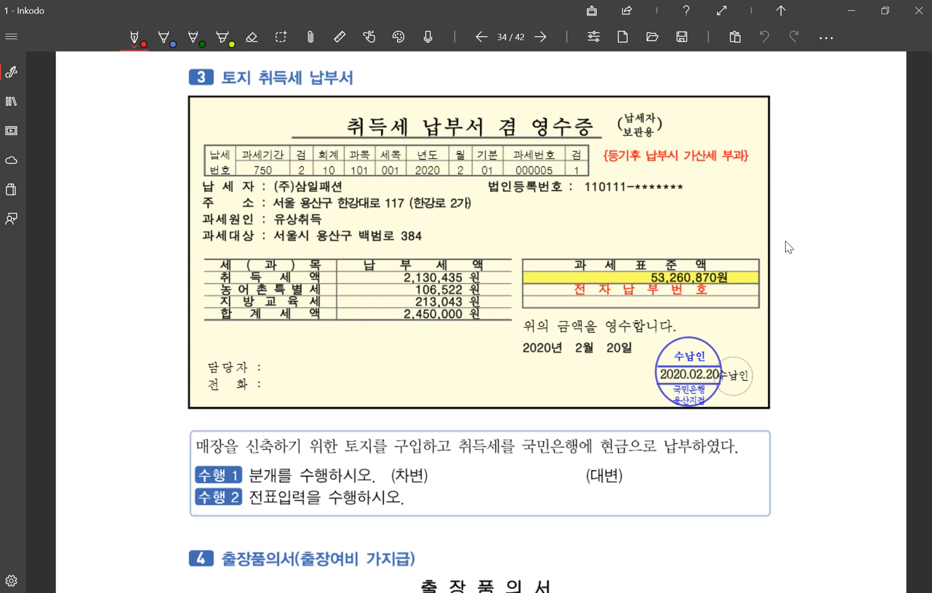
left_click_drag(255, 90, 301, 87)
left_click_drag(442, 465, 441, 482)
left_click_drag(443, 466, 454, 479)
mouse_move(457, 454)
left_mouse_down()
mouse_move(464, 489)
mouse_move(474, 481)
left_mouse_up()
mouse_move(494, 463)
left_mouse_down()
mouse_move(486, 479)
mouse_move(500, 479)
left_mouse_up()
mouse_move(508, 456)
left_mouse_down()
mouse_move(504, 482)
mouse_move(511, 477)
left_mouse_up()
left_click_drag(516, 465, 529, 481)
left_click_drag(543, 468, 551, 473)
left_click_drag(556, 465, 559, 472)
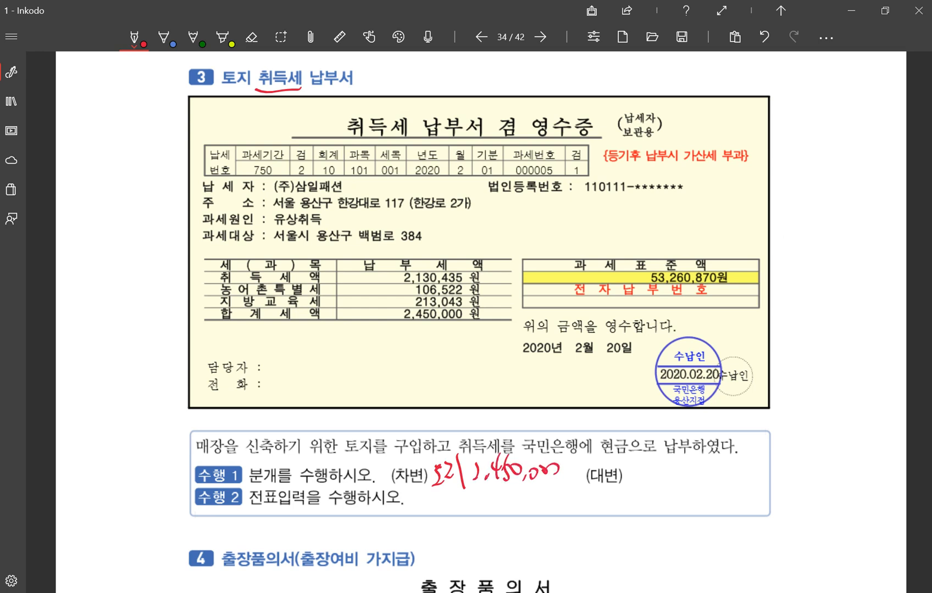
- Underline 현금 and 납부 in exercise 3's text, write 현금 as the credit entry and circle 국민은행
left_click_drag(599, 455, 706, 453)
left_click_drag(633, 459, 635, 481)
left_click_drag(631, 472, 644, 481)
mouse_move(635, 476)
left_mouse_down()
mouse_move(645, 487)
mouse_move(660, 473)
left_mouse_up()
mouse_move(645, 473)
left_mouse_down()
mouse_move(663, 471)
mouse_move(648, 488)
left_mouse_up()
left_click_drag(648, 479, 659, 489)
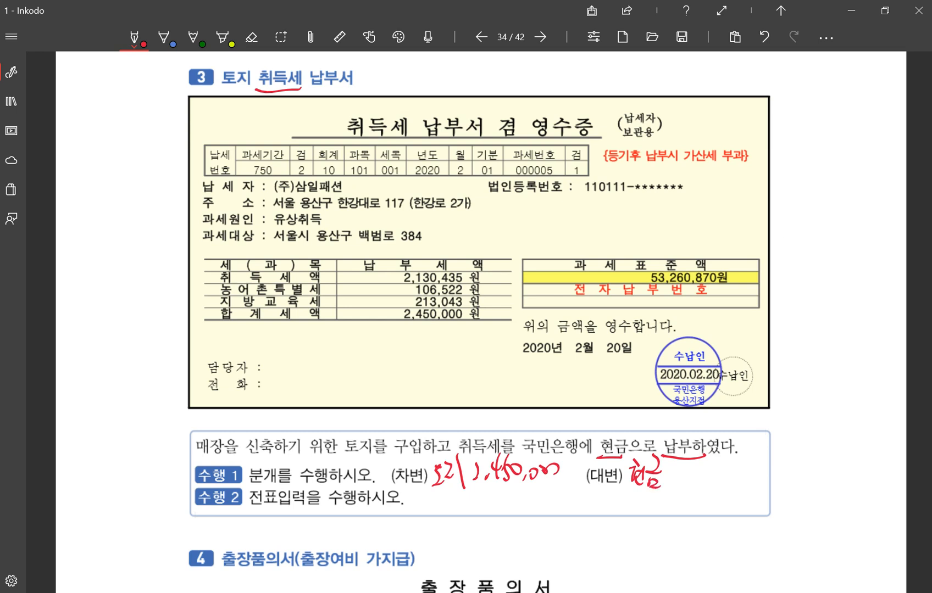
mouse_move(566, 460)
left_mouse_down()
mouse_move(504, 450)
mouse_move(572, 459)
left_mouse_up()
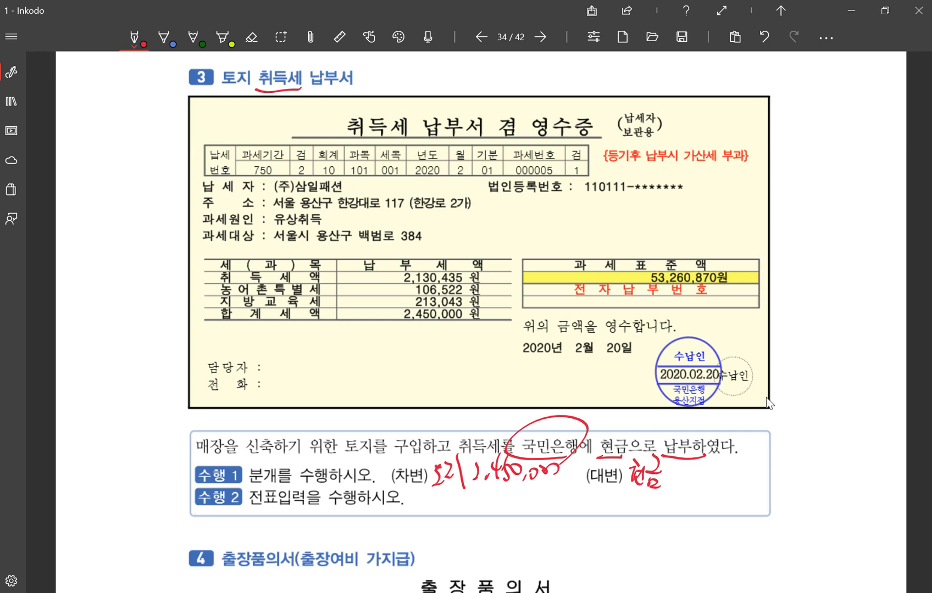
- Go to exercise 4, 출장품의서, and write 가지급금 with an arrow beside its title
scroll(744, 410, "down", 5)
scroll(744, 409, "down", 2)
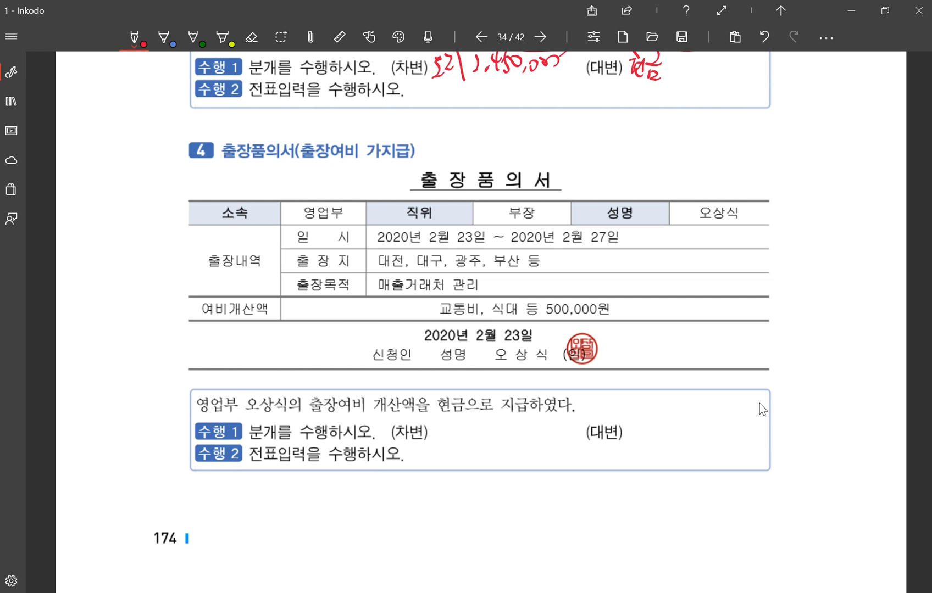
mouse_move(415, 150)
left_mouse_down()
mouse_move(443, 144)
mouse_move(432, 156)
left_mouse_up()
mouse_move(431, 148)
left_mouse_down()
mouse_move(462, 158)
mouse_move(471, 150)
left_mouse_up()
mouse_move(475, 129)
left_mouse_down()
mouse_move(476, 153)
mouse_move(491, 134)
mouse_move(490, 153)
mouse_move(500, 134)
mouse_move(505, 150)
left_mouse_up()
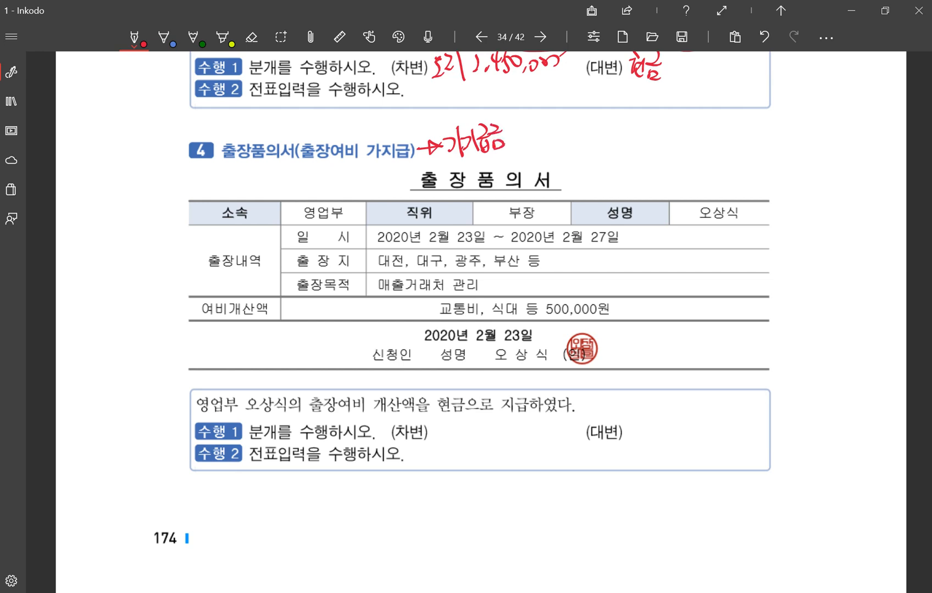
- Handwrite a two-line note ending in 가수금 in the margin above exercise 4's form and cross it out
left_click_drag(751, 117, 764, 123)
mouse_move(751, 132)
left_mouse_down()
mouse_move(765, 139)
mouse_move(779, 117)
left_mouse_up()
left_click_drag(769, 113, 782, 126)
left_click_drag(773, 130, 786, 135)
left_click_drag(742, 159, 757, 179)
left_click_drag(756, 167, 768, 161)
left_click_drag(772, 155, 779, 168)
mouse_move(786, 144)
left_mouse_down()
mouse_move(791, 157)
mouse_move(797, 152)
left_mouse_up()
left_click_drag(783, 163, 803, 175)
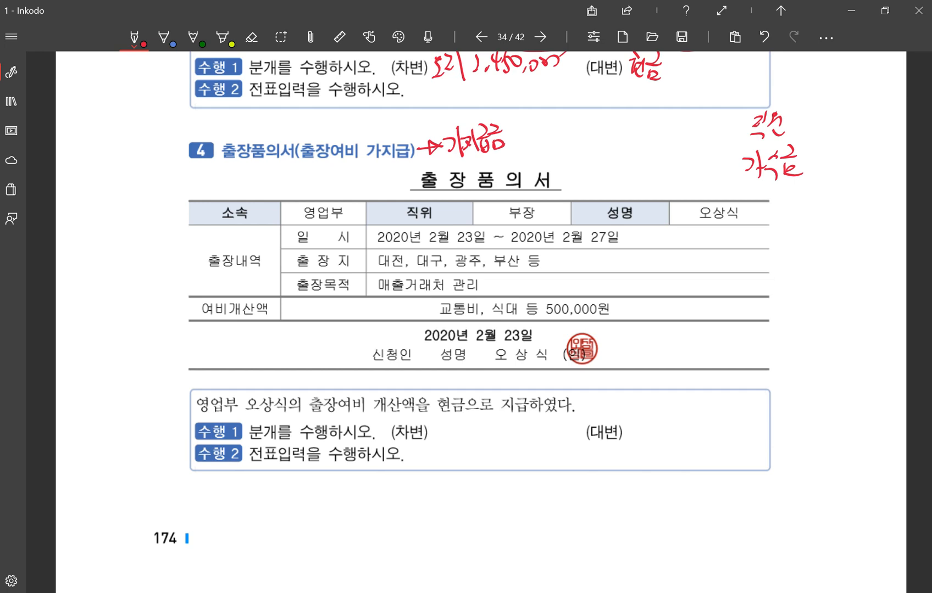
left_click_drag(796, 114, 779, 164)
left_click_drag(754, 122, 802, 181)
- Underline the 500,000원 travel estimate and the date 2월 23일 in exercise 4's form
left_click_drag(540, 321, 627, 317)
left_click(470, 345)
left_click_drag(469, 345, 553, 339)
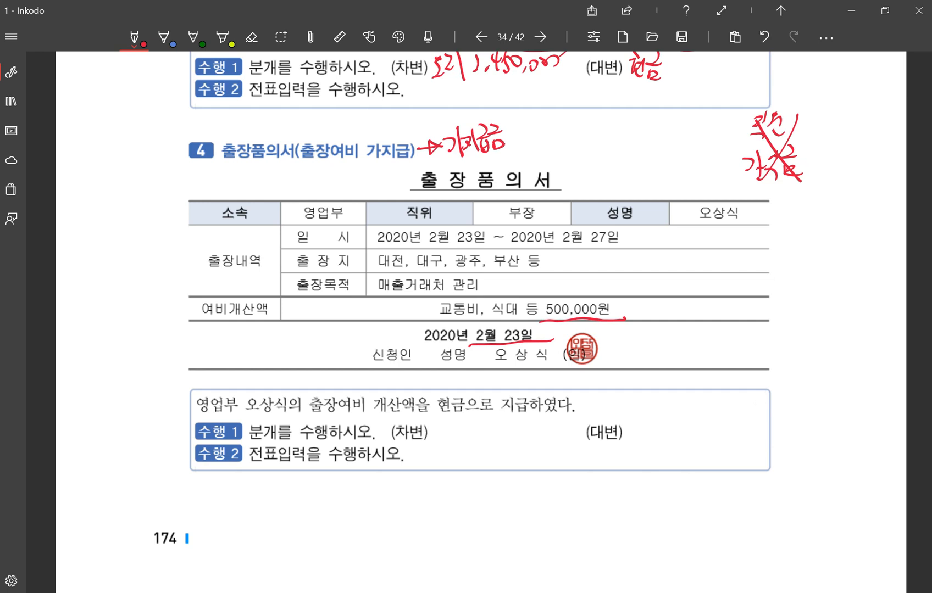
- Underline 현금으로 지급 in exercise 4's text and write 현금 500,000 as the credit entry
left_click_drag(435, 413, 524, 409)
left_click_drag(634, 414, 638, 423)
left_click_drag(634, 429, 633, 438)
left_click_drag(637, 430, 643, 438)
mouse_move(632, 437)
left_mouse_down()
mouse_move(647, 443)
mouse_move(657, 424)
left_mouse_up()
mouse_move(646, 430)
left_mouse_down()
mouse_move(658, 429)
mouse_move(649, 443)
left_mouse_up()
mouse_move(650, 436)
left_mouse_down()
mouse_move(659, 445)
mouse_move(689, 440)
mouse_move(697, 418)
left_mouse_up()
left_click(713, 423)
mouse_move(701, 423)
left_mouse_down()
mouse_move(700, 432)
mouse_move(709, 430)
left_mouse_up()
left_click_drag(729, 424, 741, 429)
left_click_drag(742, 421, 754, 424)
left_click_drag(752, 417, 767, 420)
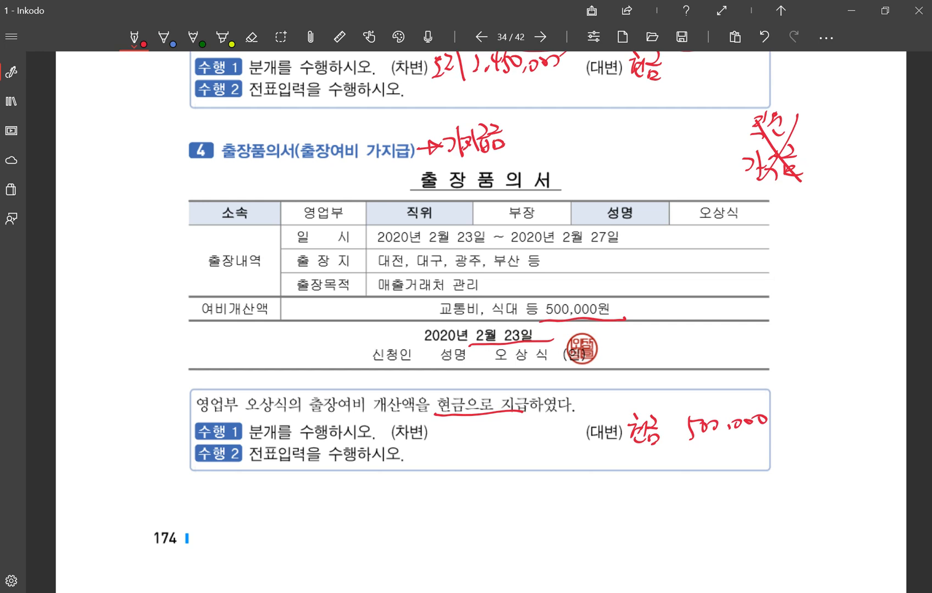
- Write 가지급금 as the debit entry of exercise 4
left_click_drag(431, 429, 445, 452)
left_click_drag(443, 437, 453, 442)
mouse_move(461, 420)
left_mouse_down()
mouse_move(463, 448)
mouse_move(478, 434)
mouse_move(500, 449)
left_mouse_up()
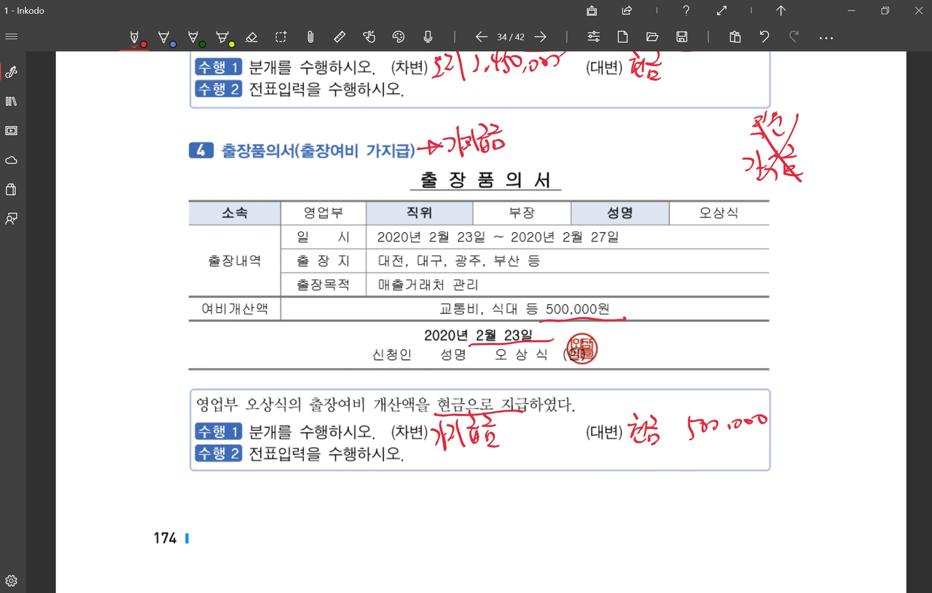
- Label the handwritten 가지급금 beside the title as (자산) and the crossed-out 가수금 as (부채)
left_click_drag(514, 126, 510, 151)
mouse_move(516, 134)
left_mouse_down()
mouse_move(525, 136)
mouse_move(519, 144)
left_mouse_up()
left_click_drag(528, 127, 528, 150)
left_click_drag(528, 139, 535, 141)
left_click_drag(540, 133, 551, 142)
left_click_drag(551, 124, 552, 152)
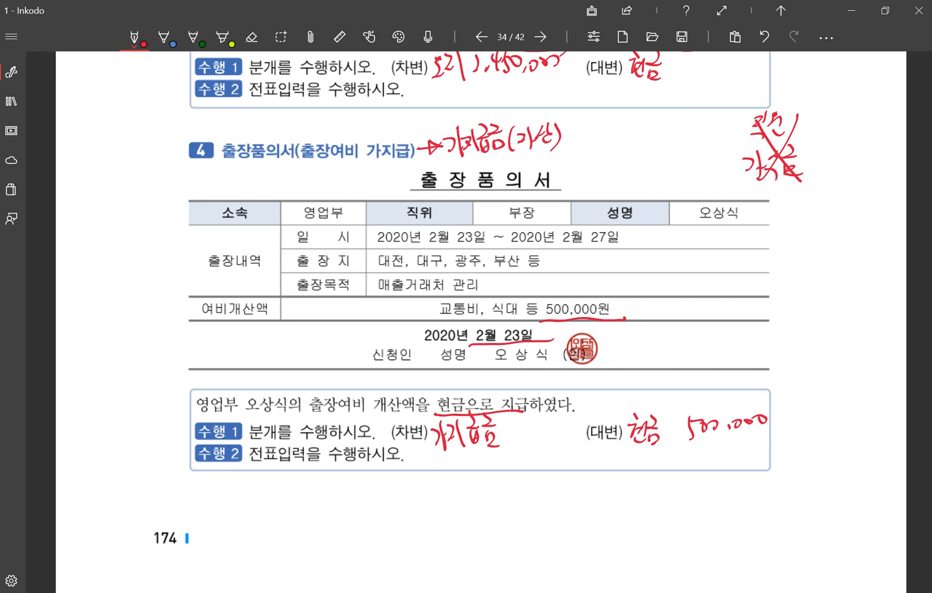
left_click_drag(821, 144, 818, 172)
left_click_drag(823, 146, 829, 173)
left_click_drag(841, 140, 838, 164)
left_click_drag(839, 151, 846, 164)
left_click_drag(854, 144, 857, 170)
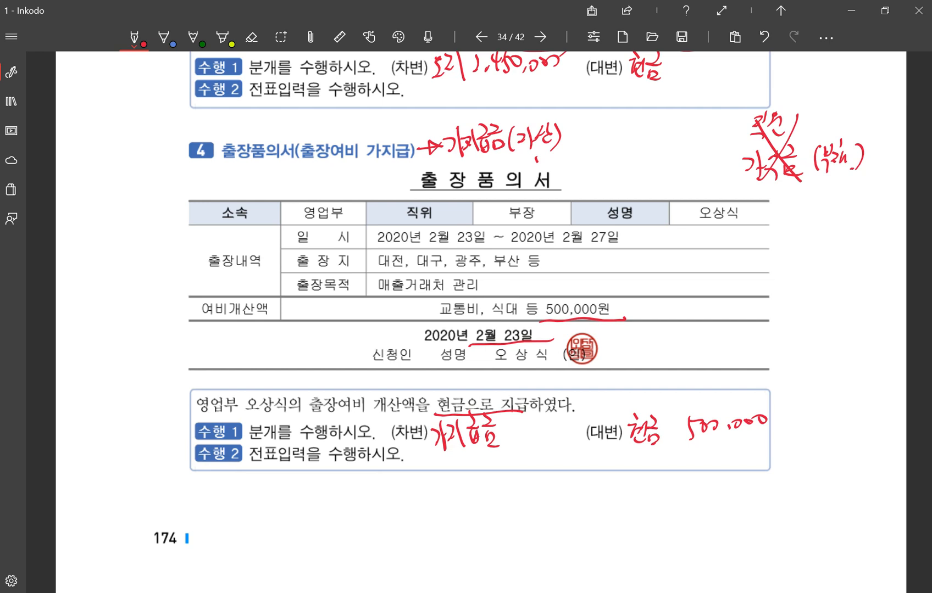
- Write (거래처) under the debit entry 가지급금 and underline the traveller's name in the form's 성명 field
mouse_move(455, 459)
left_mouse_down()
mouse_move(449, 481)
mouse_move(469, 478)
mouse_move(497, 453)
mouse_move(511, 481)
left_mouse_up()
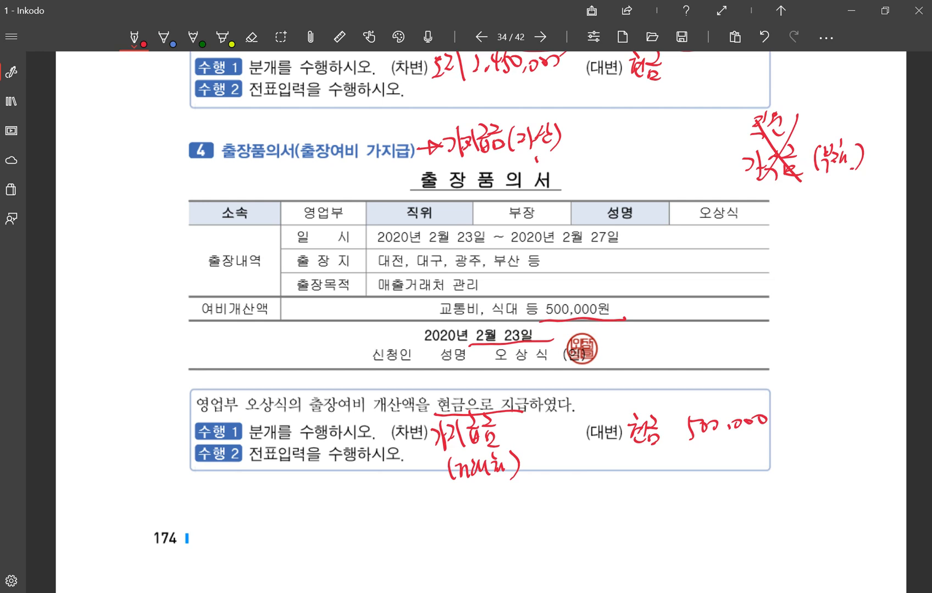
left_click_drag(693, 227, 754, 222)
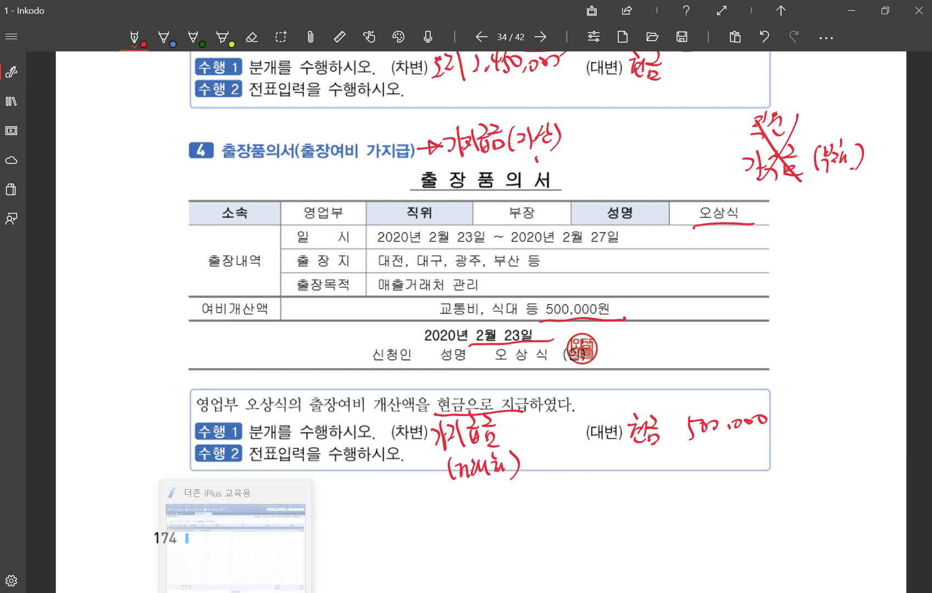
- Switch to Smart A and set the general voucher entry date to February 23
left_click(236, 592)
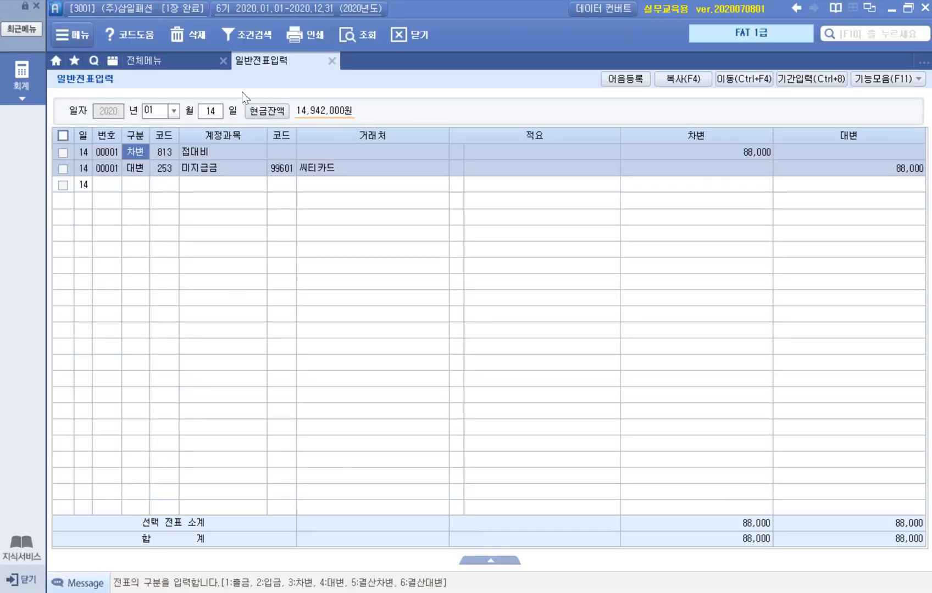
left_click(165, 115)
type("02")
key("Return")
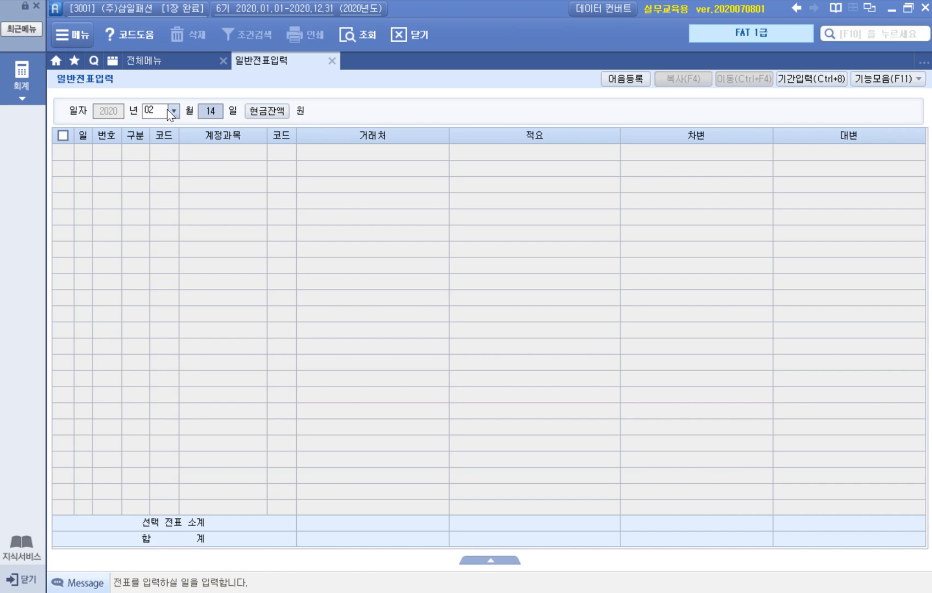
type("23")
key("Return")
- Start a 차변 line with the account 가지급금 (134)
type("3")
key("Return")
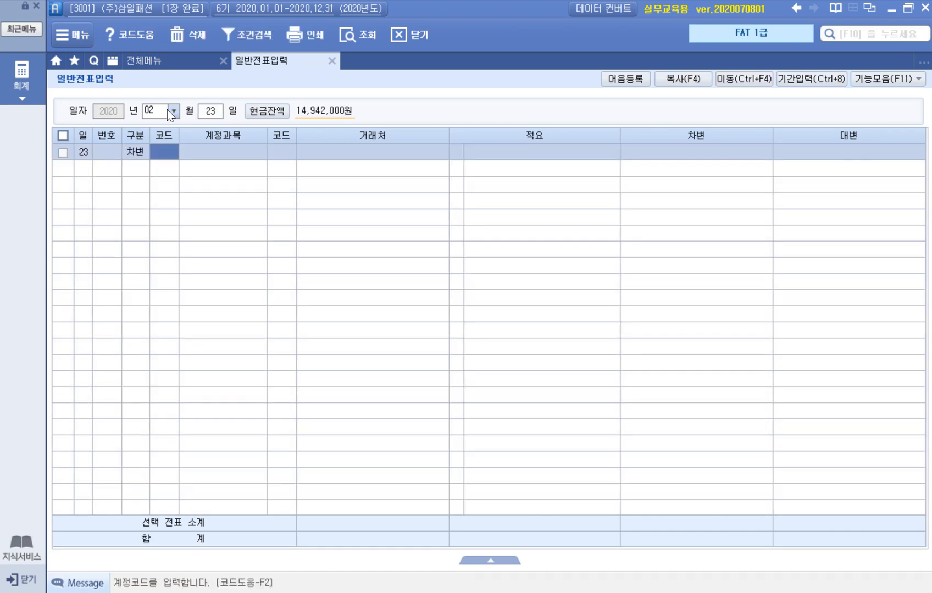
key("F2")
type("가지")
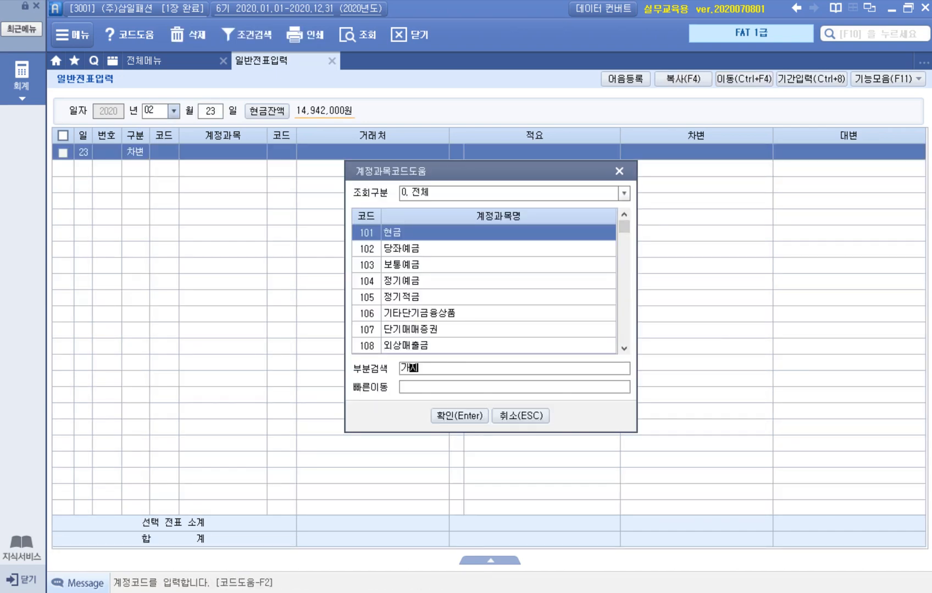
key("Return")
key("Return")
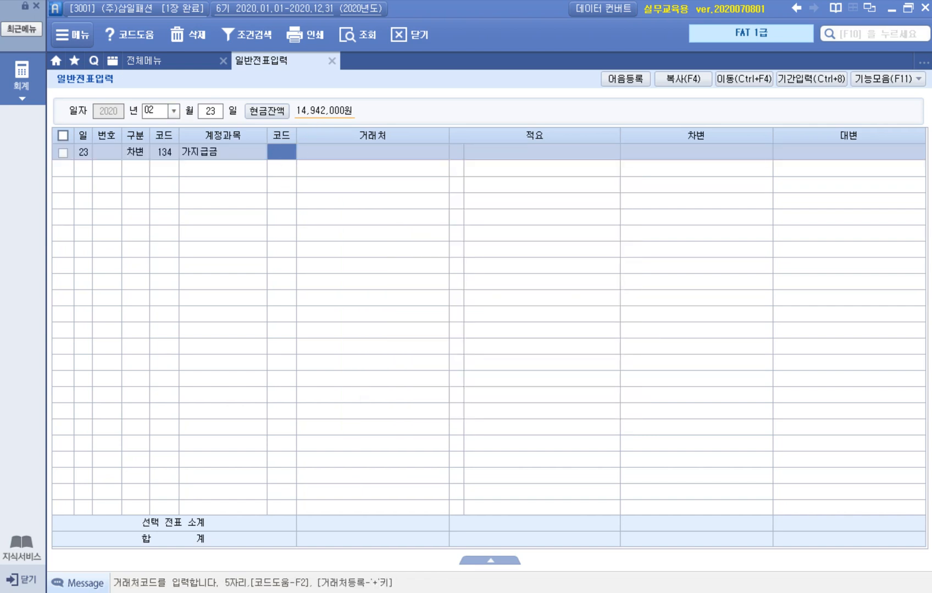
- Look up and assign the travelling employee as the 가지급금 line's 거래처 and enter a debit of 500,000
key("F2")
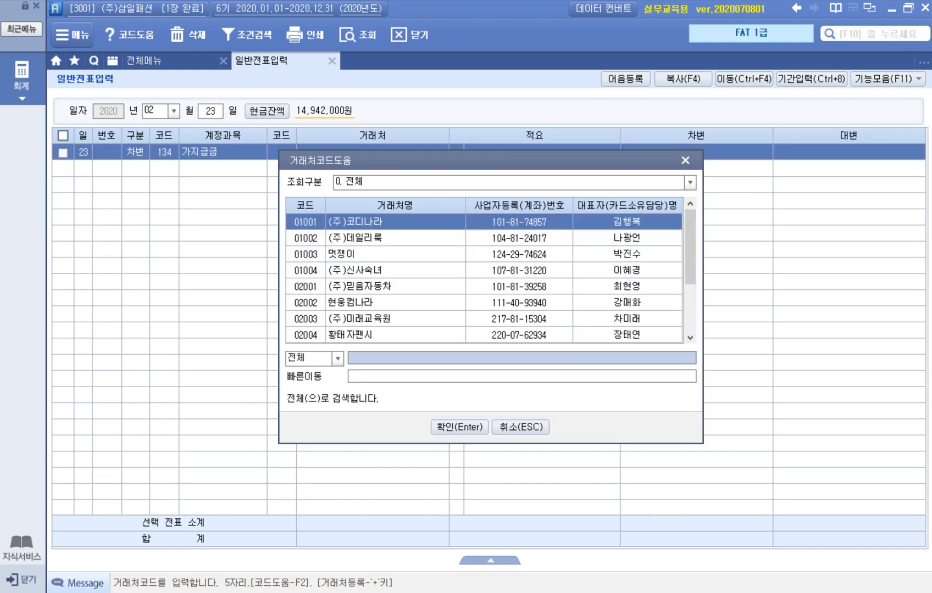
type("오상")
key("Return")
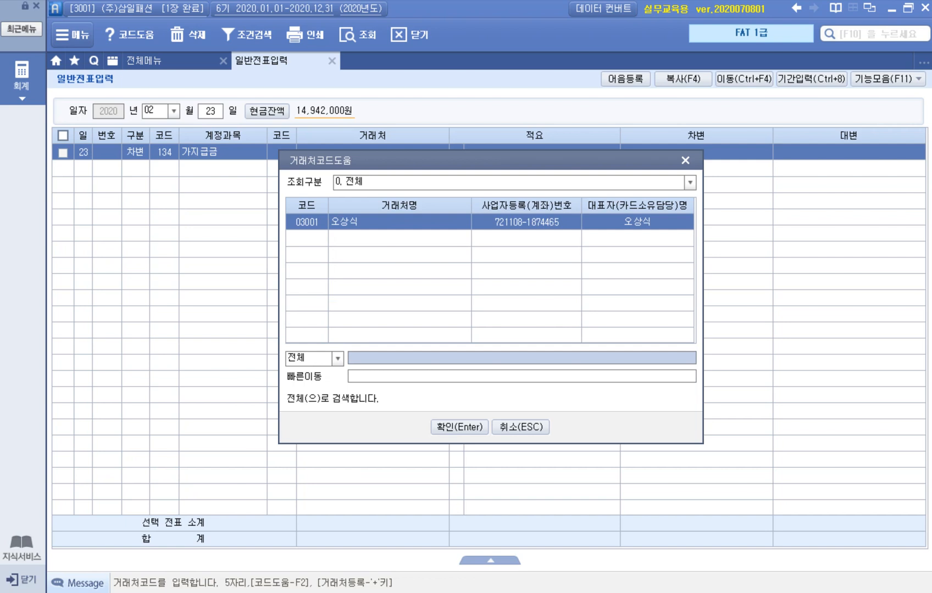
double_click(420, 222)
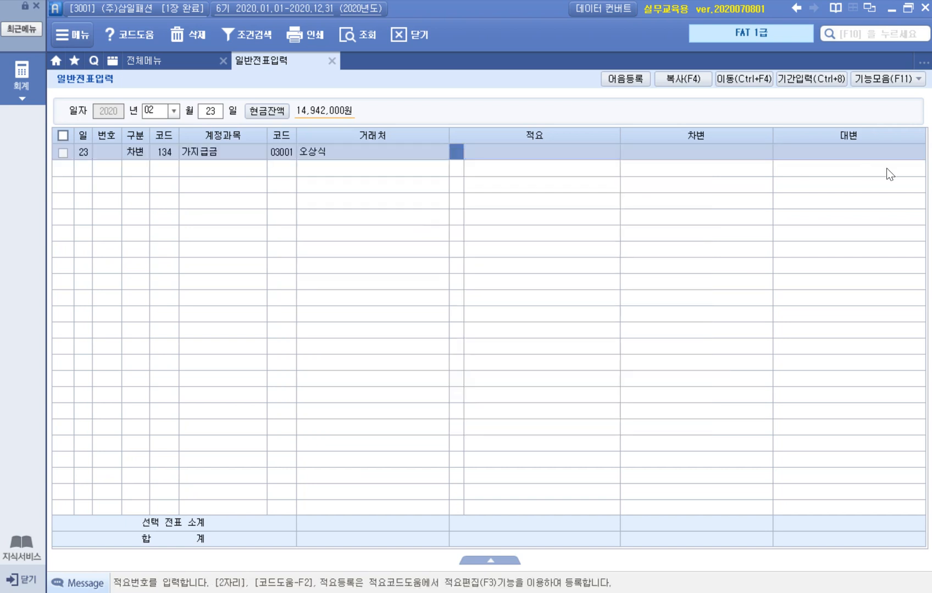
left_click(740, 155)
type("5000000")
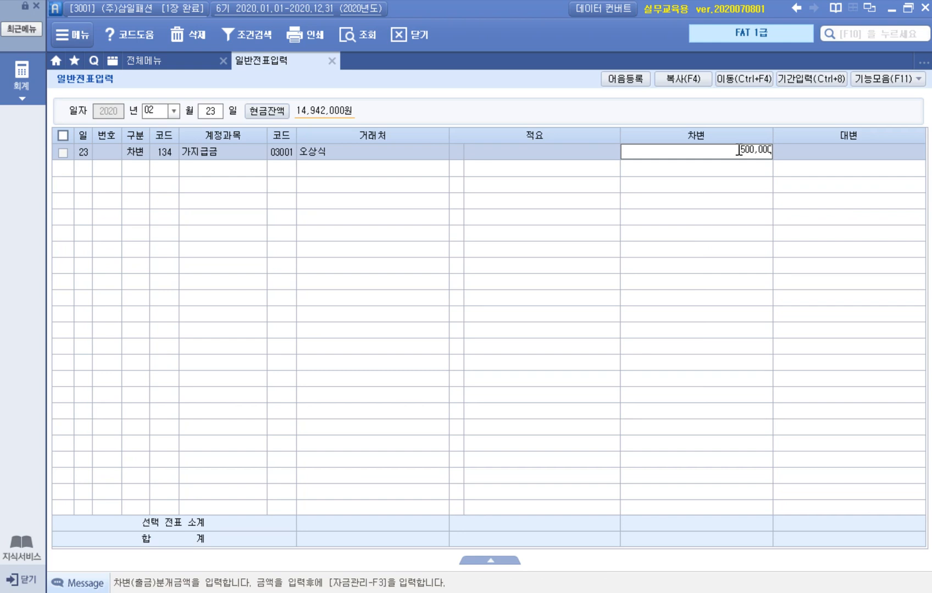
key("Return")
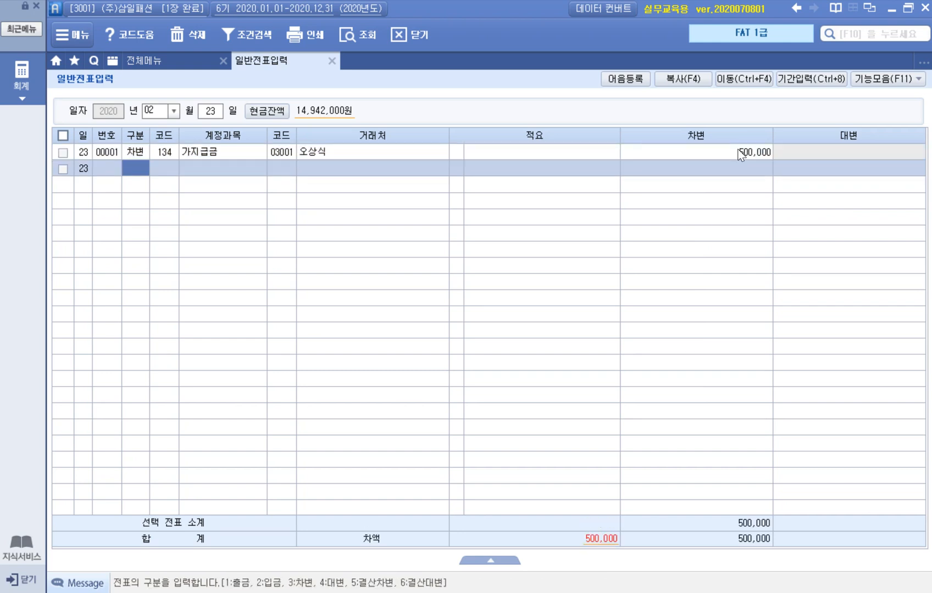
- Add a 대변 line for the account 현금 (101) with no 거래처 and a credit of 500,000
type("4")
key("Return")
key("F2")
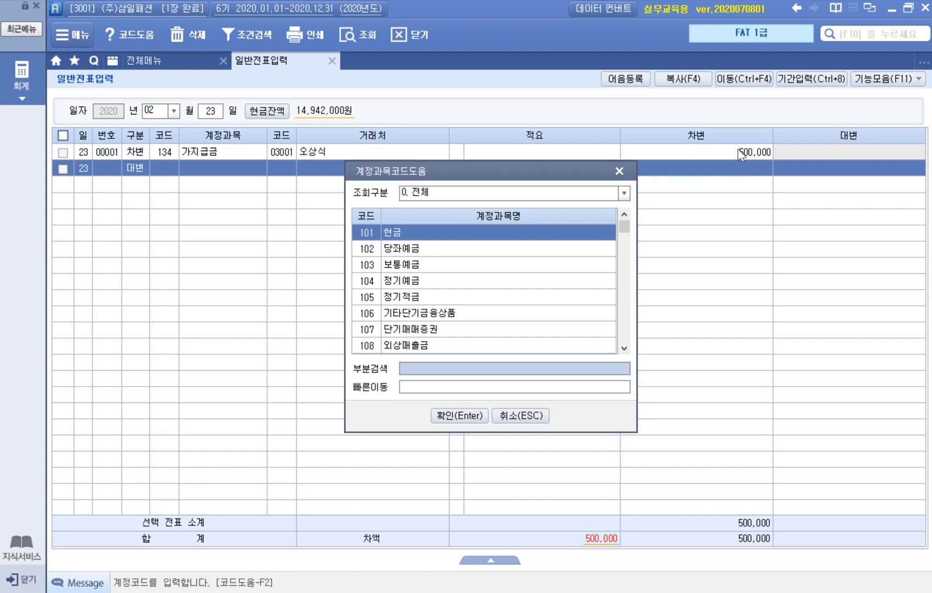
key("Return")
key("Return")
key("Return")
key("Return")
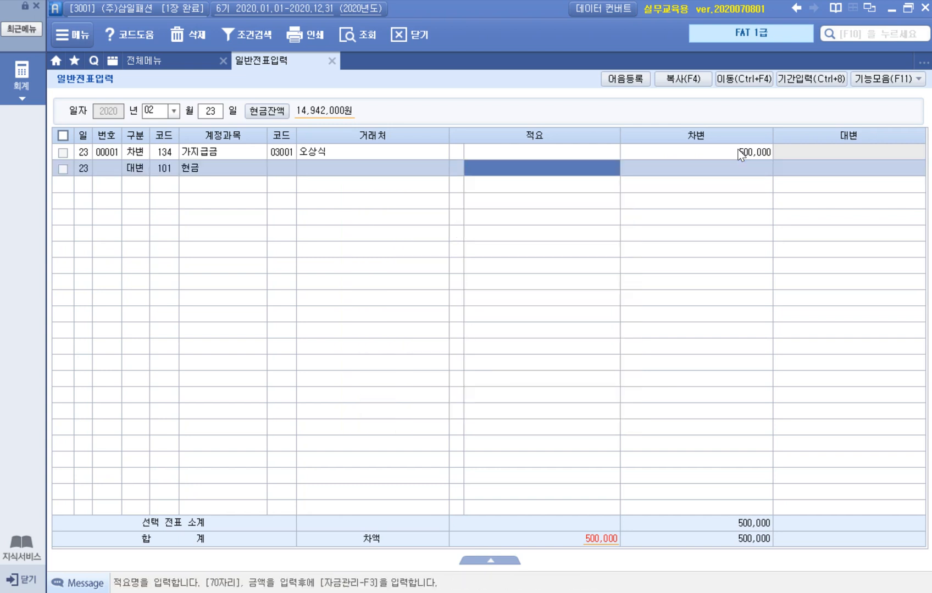
key("Return")
type("5000000")
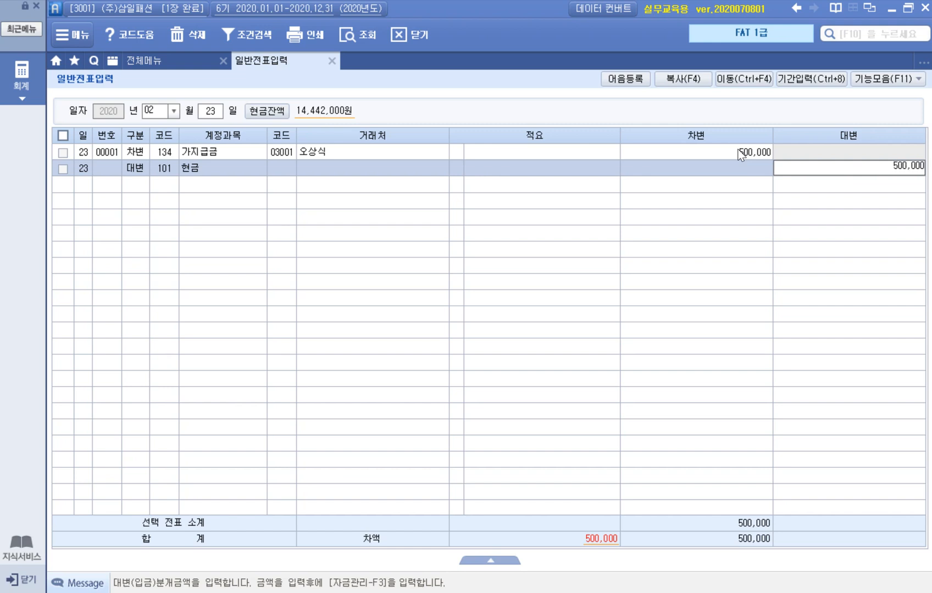
key("Return")
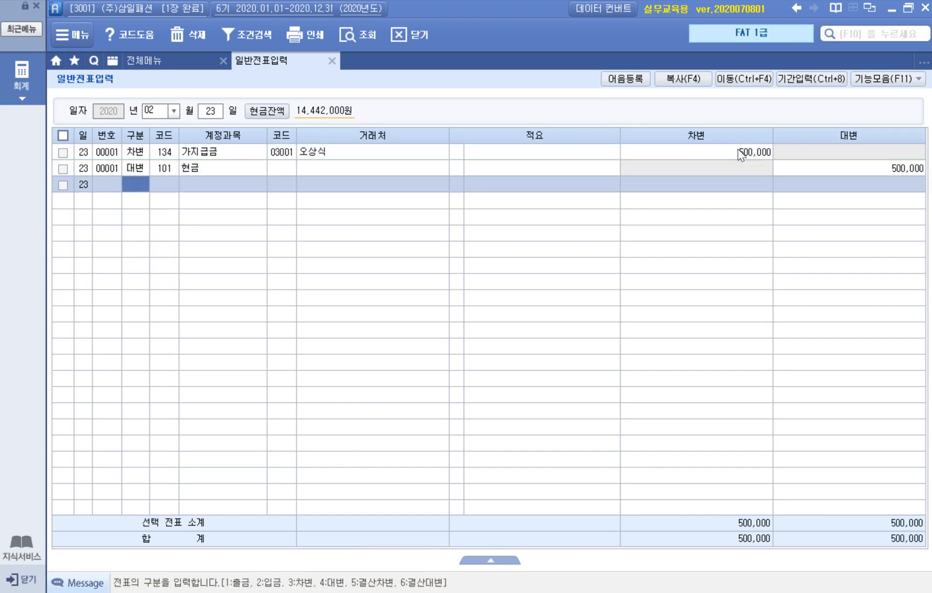
- Delete the 대변 현금 line from the February 23 voucher
left_click(63, 169)
left_click(206, 38)
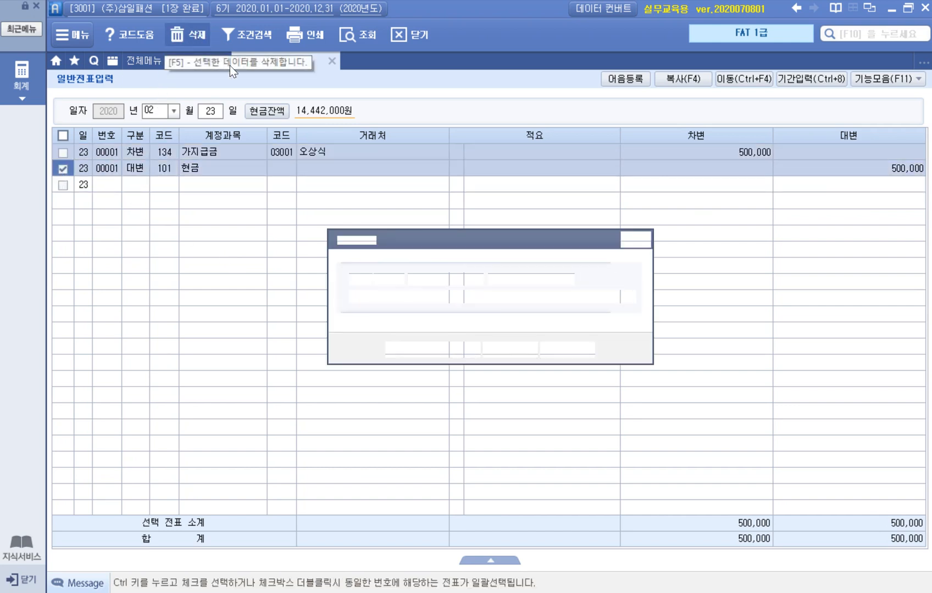
left_click(494, 350)
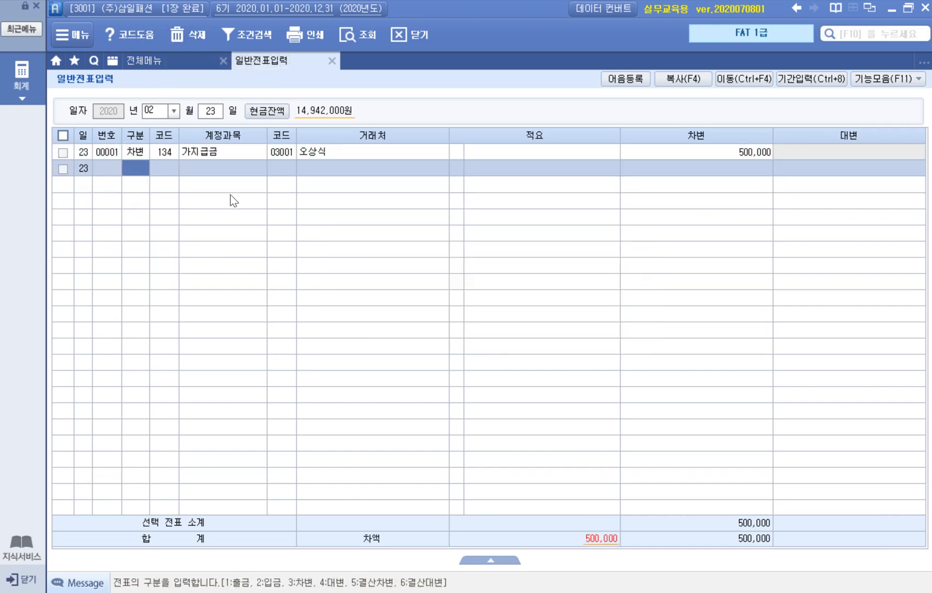
- Enter a 대변 line for 현금 (101) that carries over the employee as 거래처, with a credit of 500,000
type("4")
key("F2")
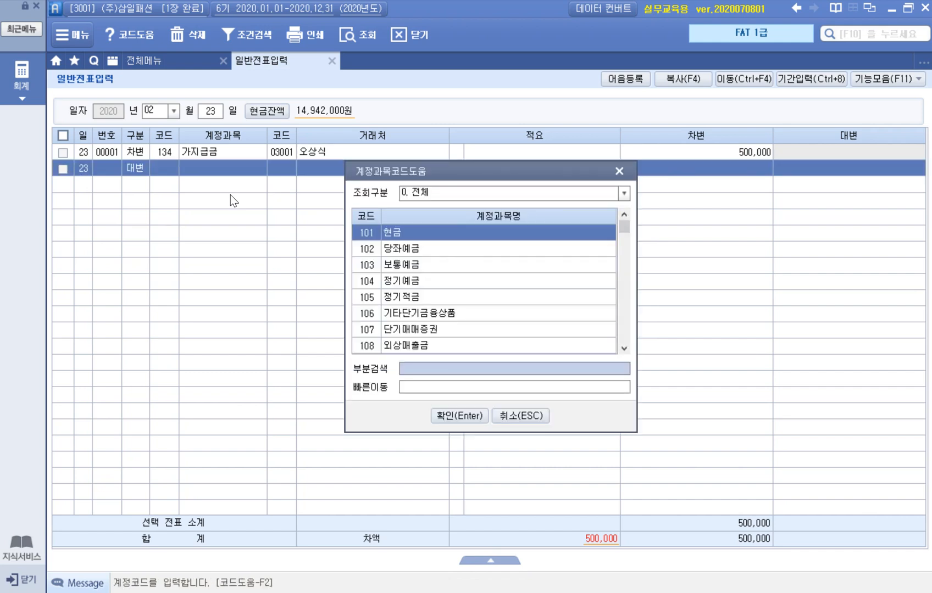
type("현금")
key("Return")
key("Return")
key("Return")
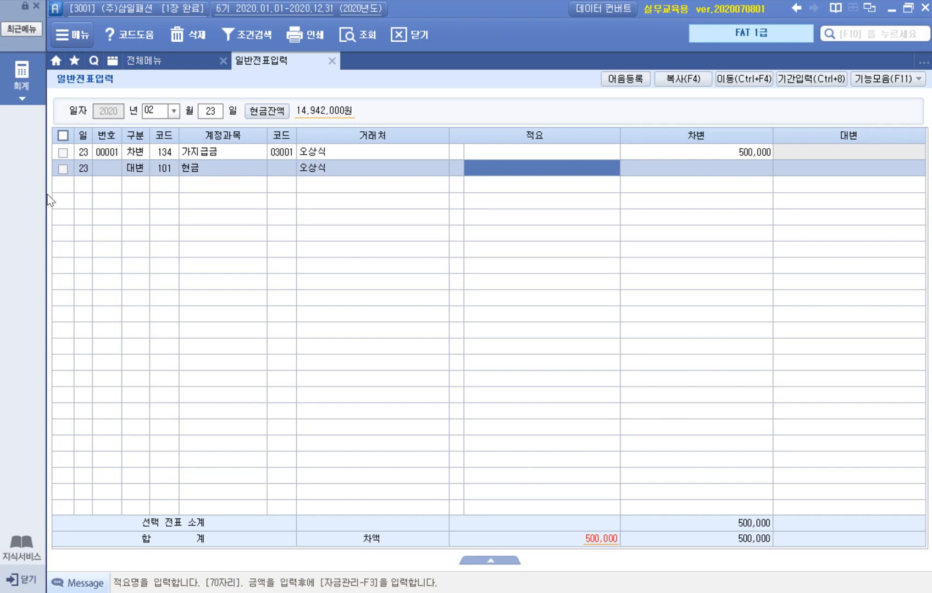
left_click(137, 169)
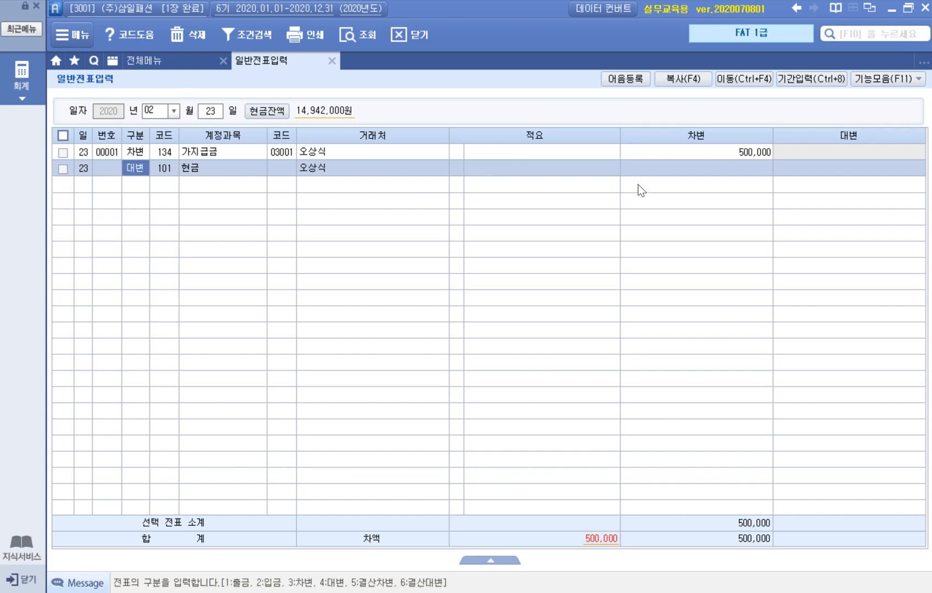
left_click(800, 169)
type("5000000")
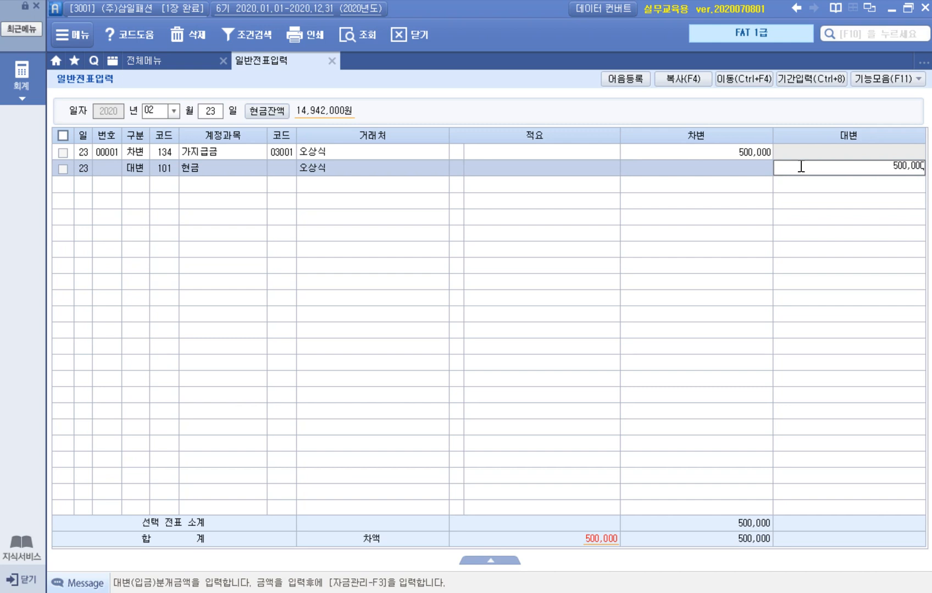
key("Return")
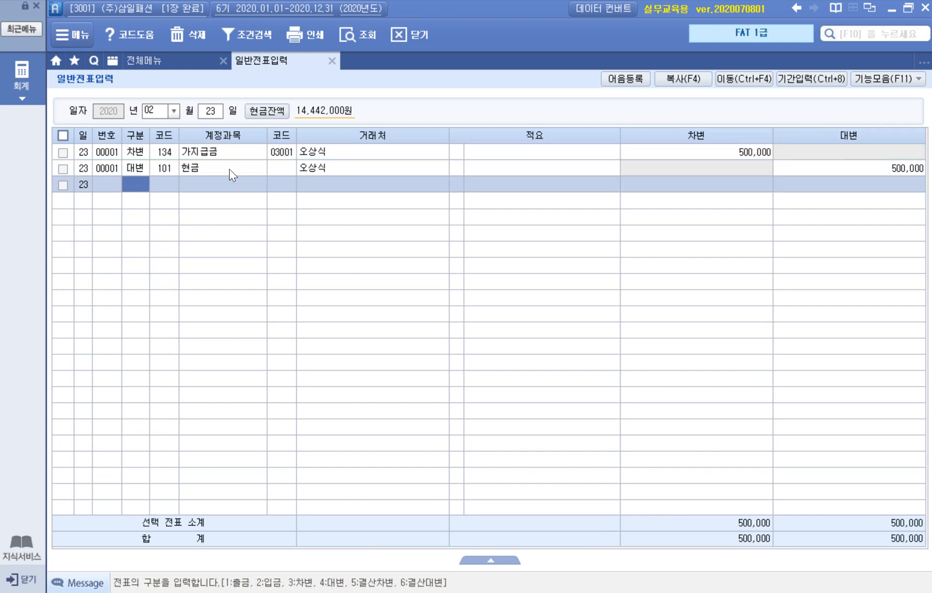
- Delete the 대변 현금 line that carries the employee as 거래처
left_click(63, 169)
left_click(201, 41)
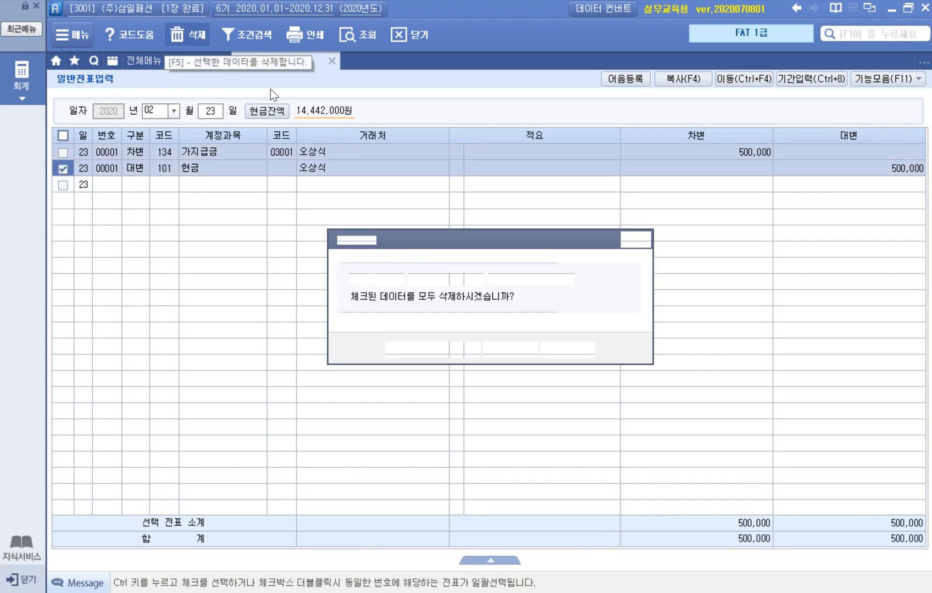
left_click(512, 350)
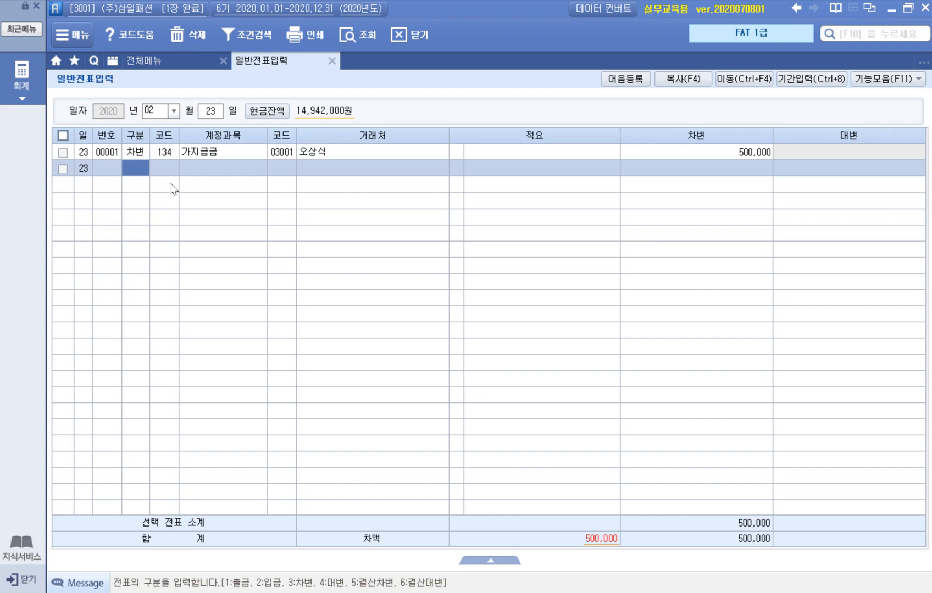
- Start a 대변 line with the account 현금 (101), leaving its 거래처 and 적요 blank
type("4")
key("F2")
type("현금")
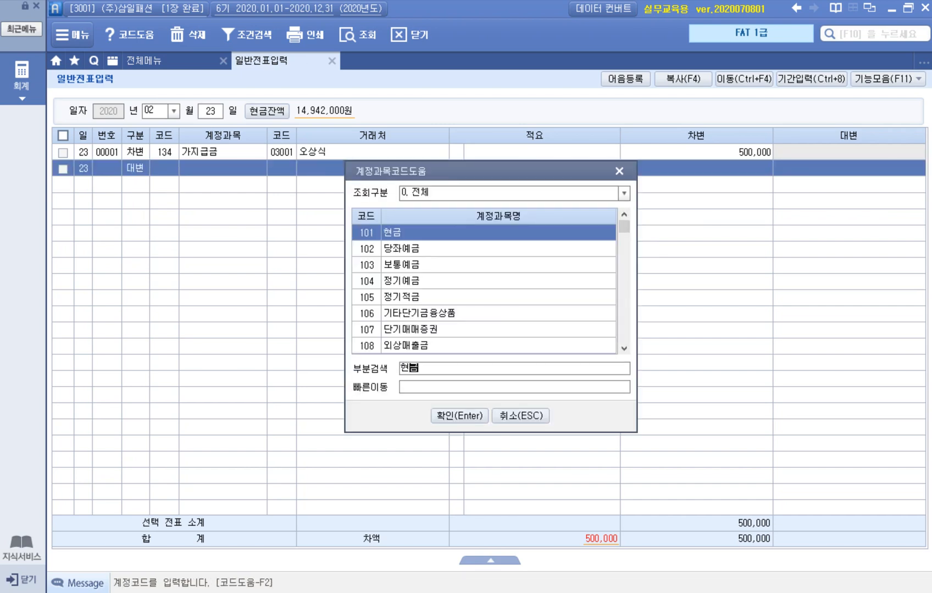
key("Return")
key("Return")
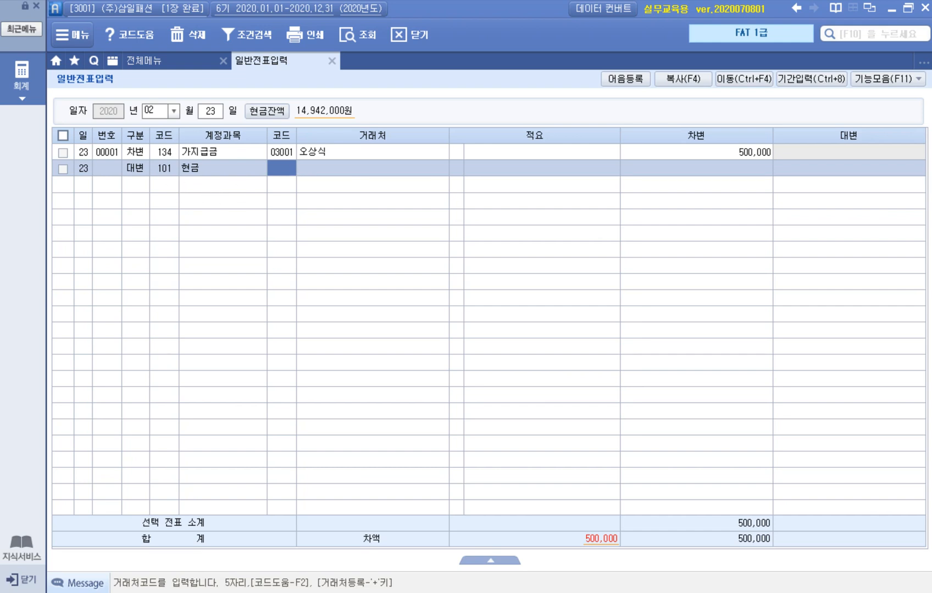
key("Return")
key("Return")
key("Return")
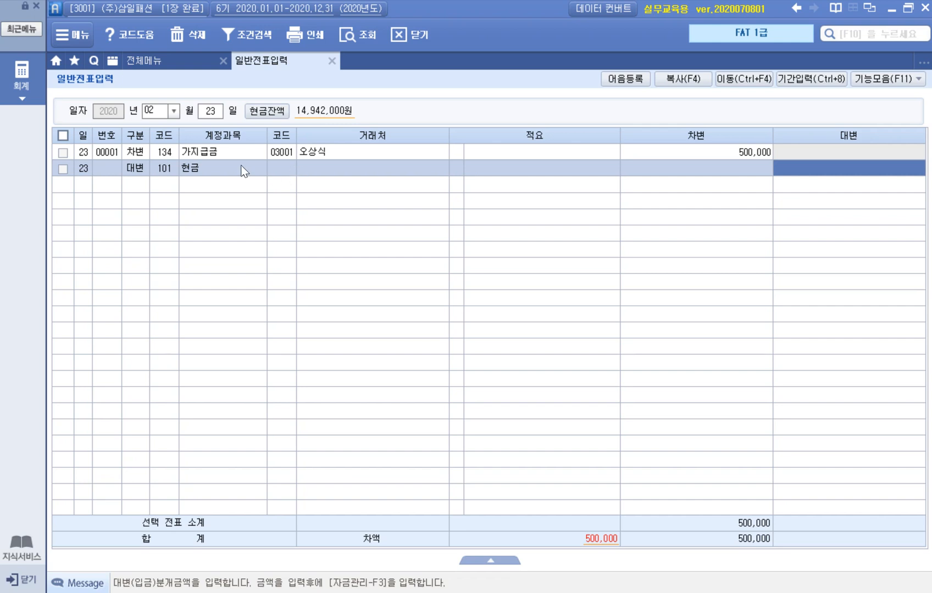
- Go back through the 현금 line from its account code, carry over the employee as 거래처, and enter a credit of 3
left_click(162, 170)
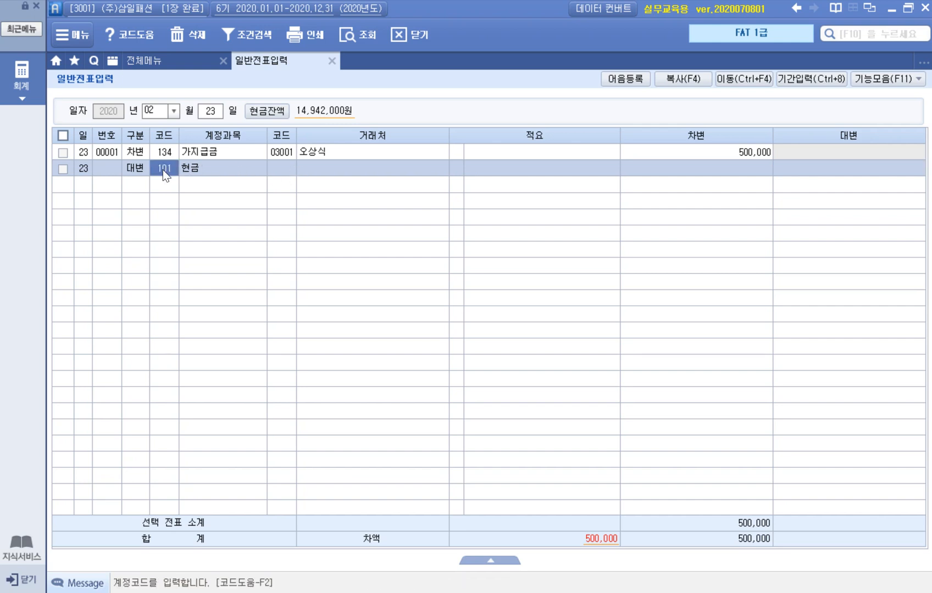
key("Return")
key("Return")
key("Return")
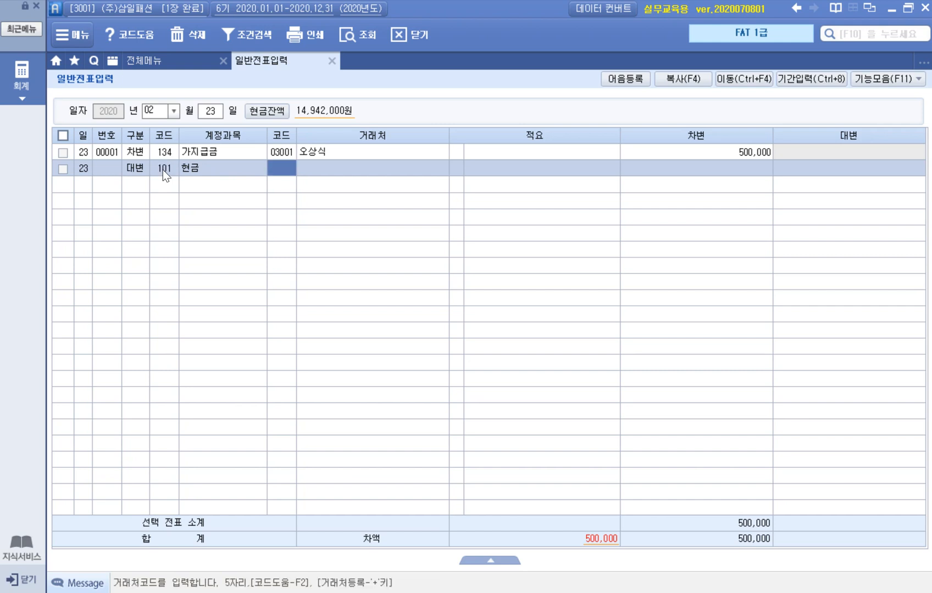
key("Return")
key("Return")
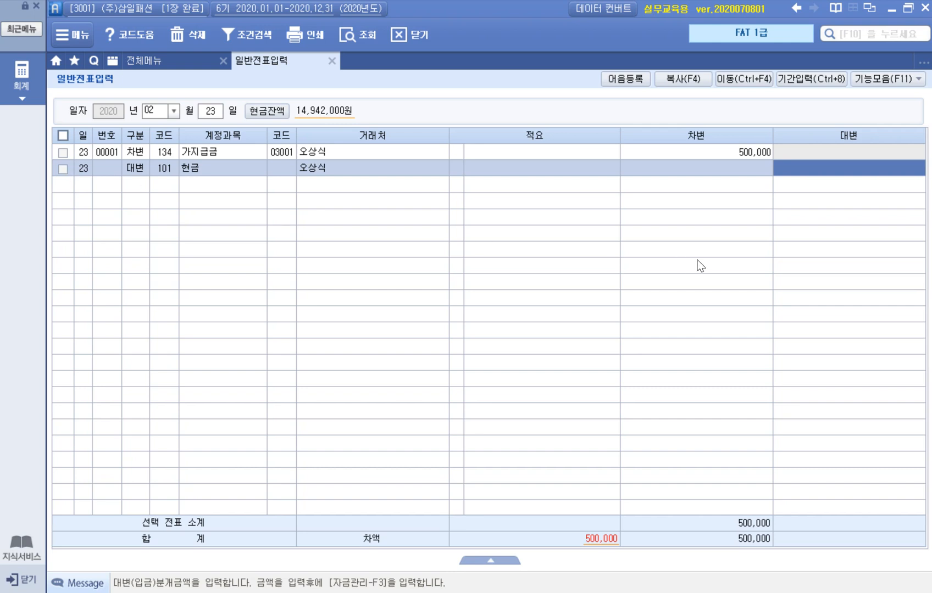
type("3")
key("Return")
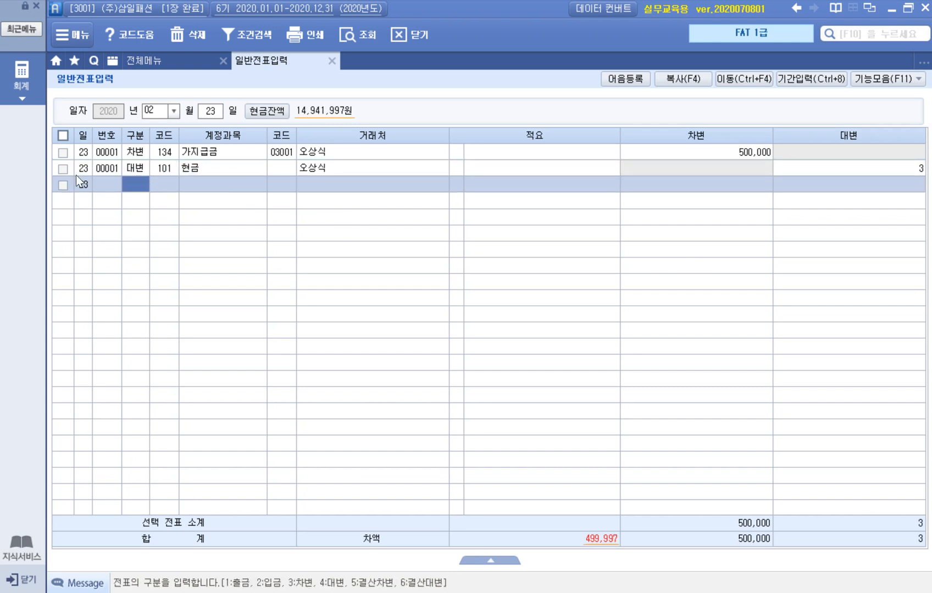
- Delete the 대변 현금 line with the credit of 3
left_click(63, 169)
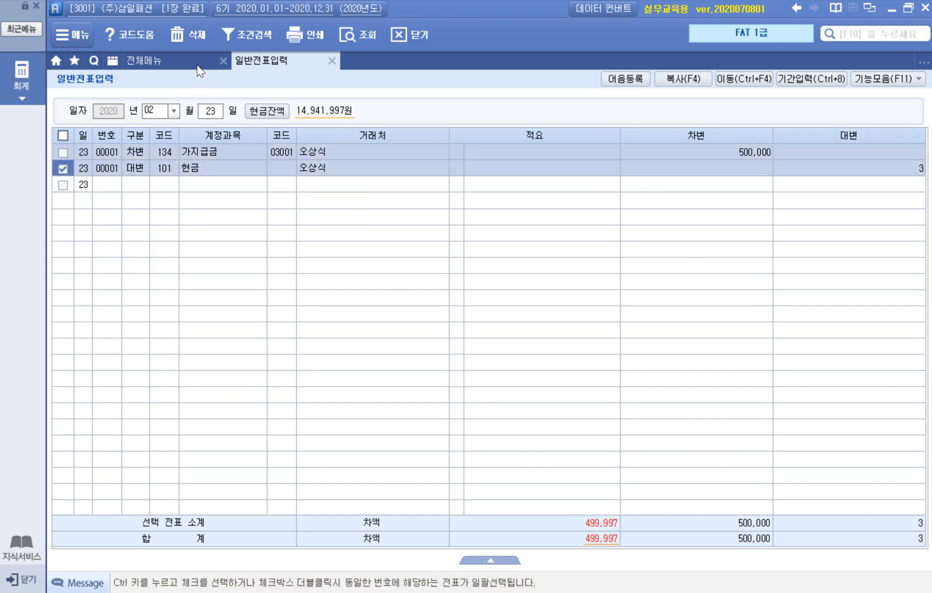
left_click(192, 35)
left_click(512, 355)
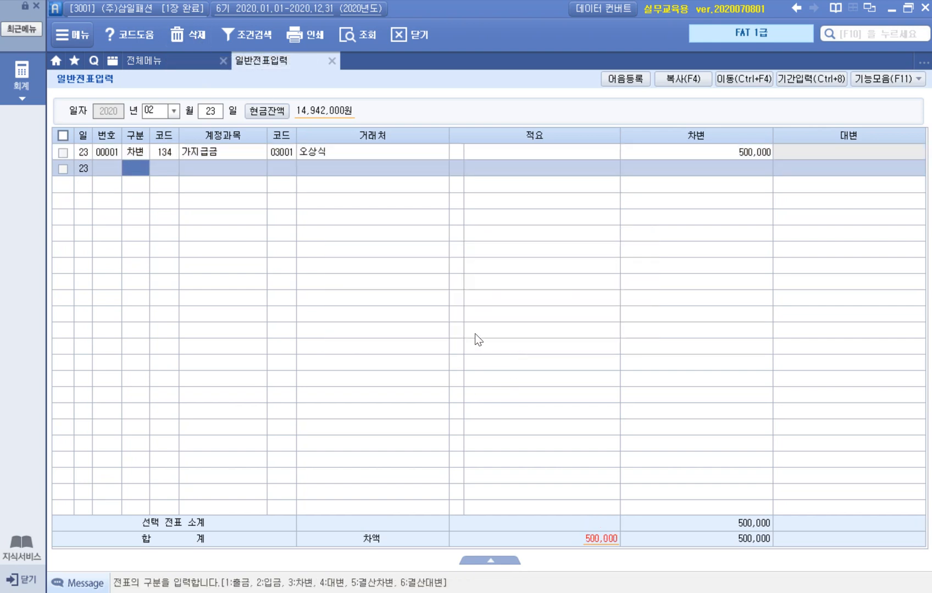
- Complete the February 23 voucher with a 대변 line for 현금 (101), blank 거래처, and a credit of 500,000
type("4")
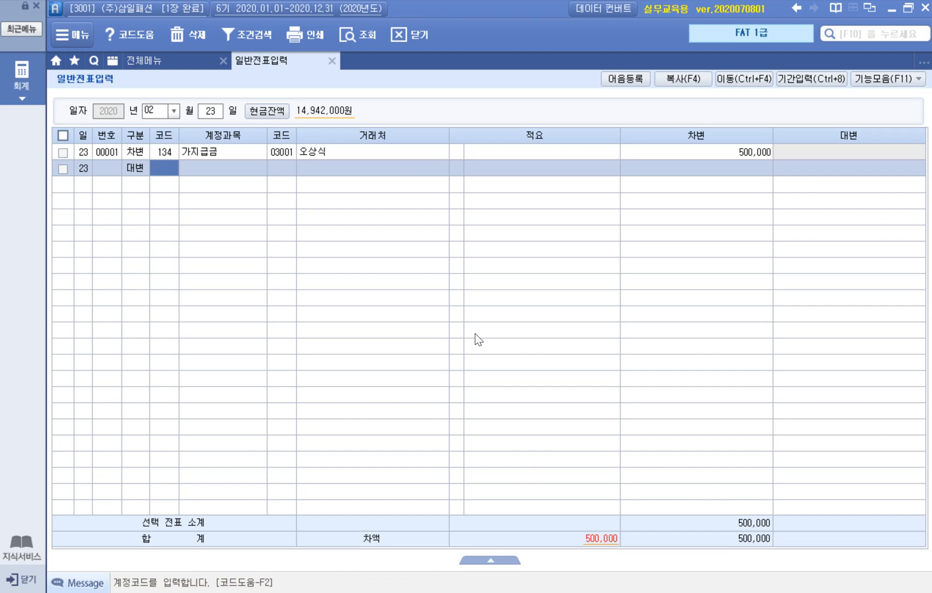
type("현")
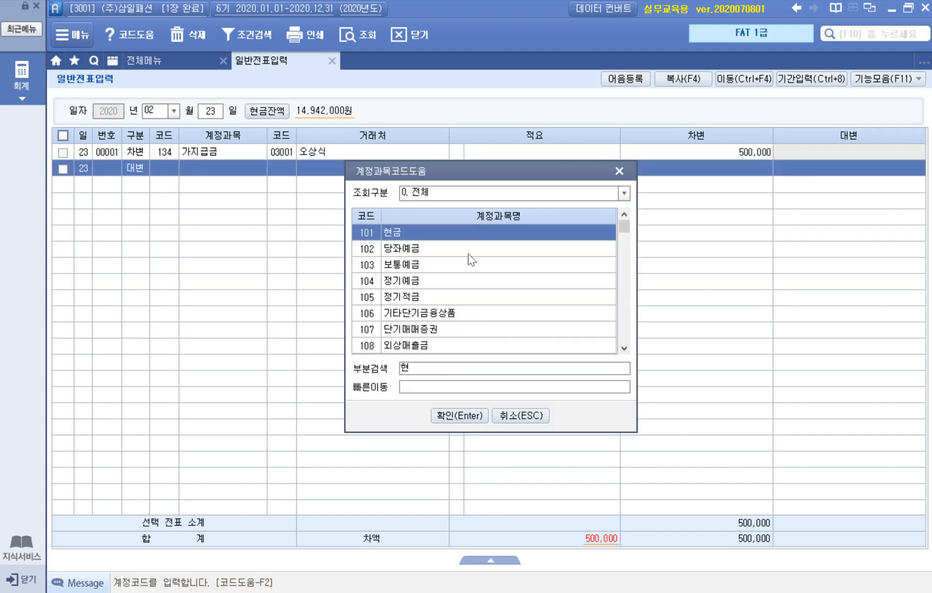
double_click(445, 231)
key("Return")
key("Return")
key("Return")
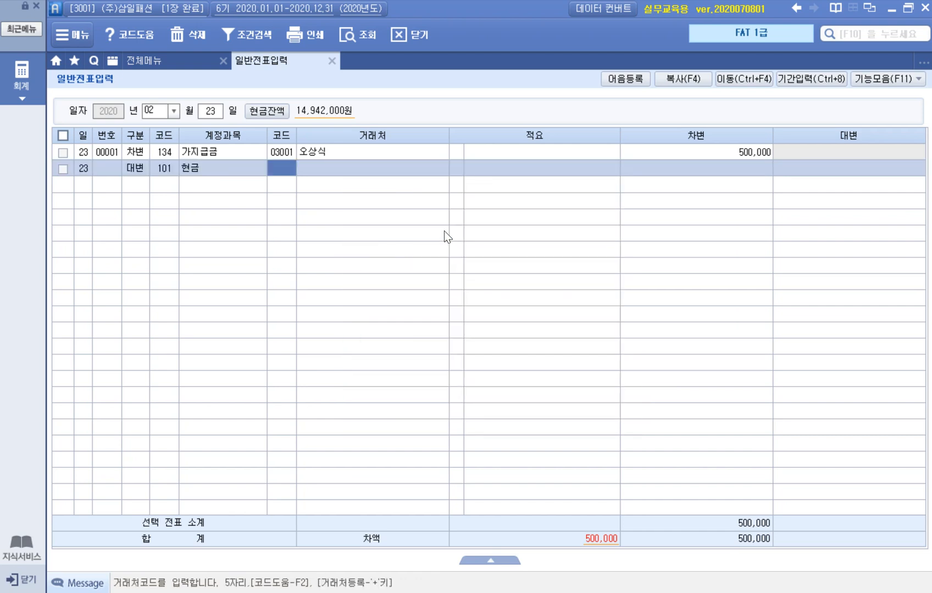
key("Return")
key("Return")
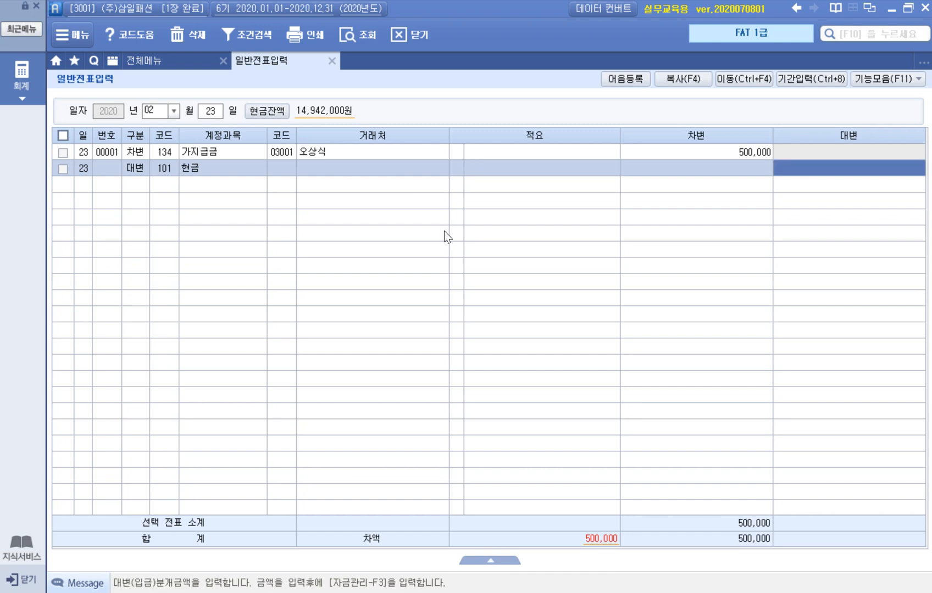
type("5000000")
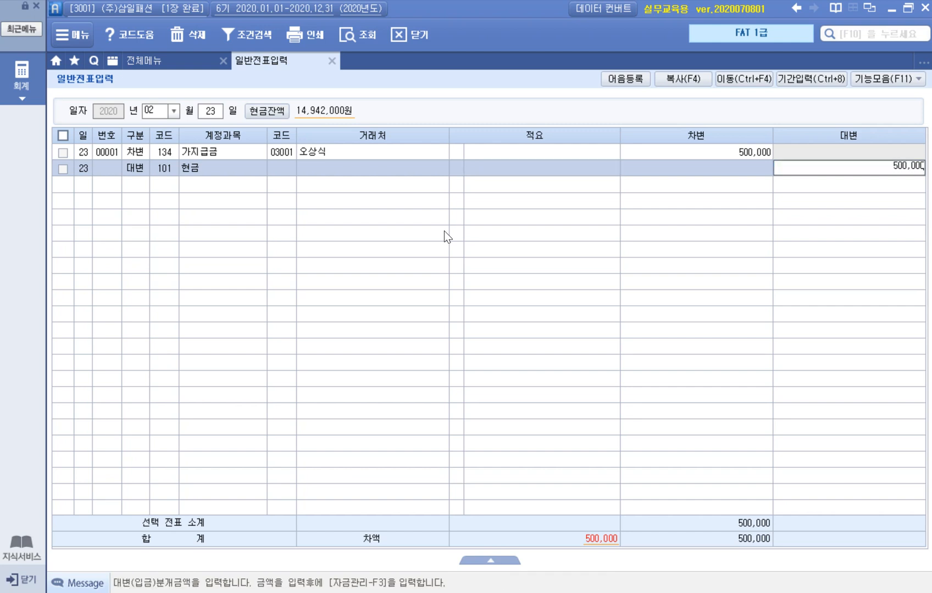
key("Return")
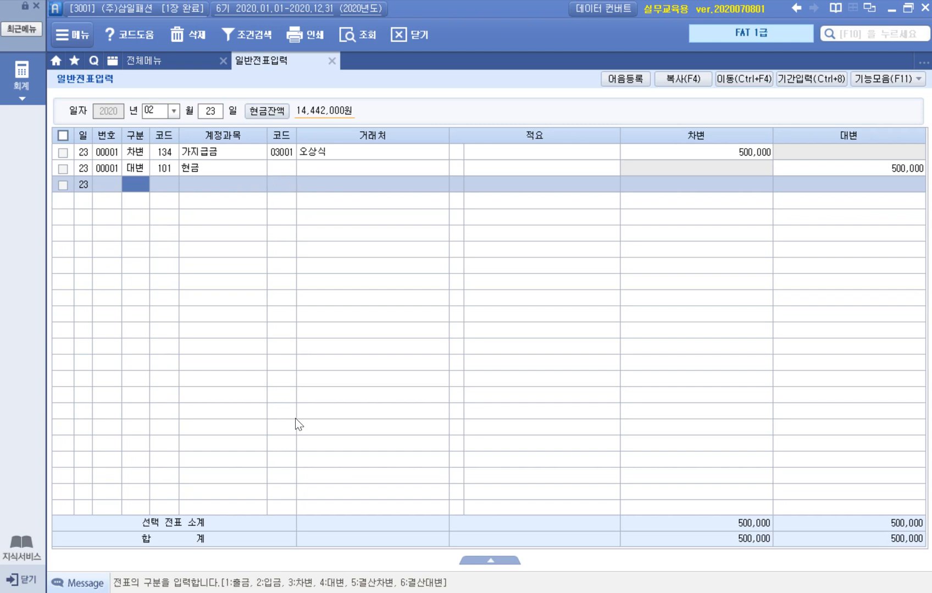
- Switch to Inkodo and go to exercise 6, 출장여비 정산서(가지급금 정산), on page 175
left_click(234, 592)
scroll(544, 442, "down", 1)
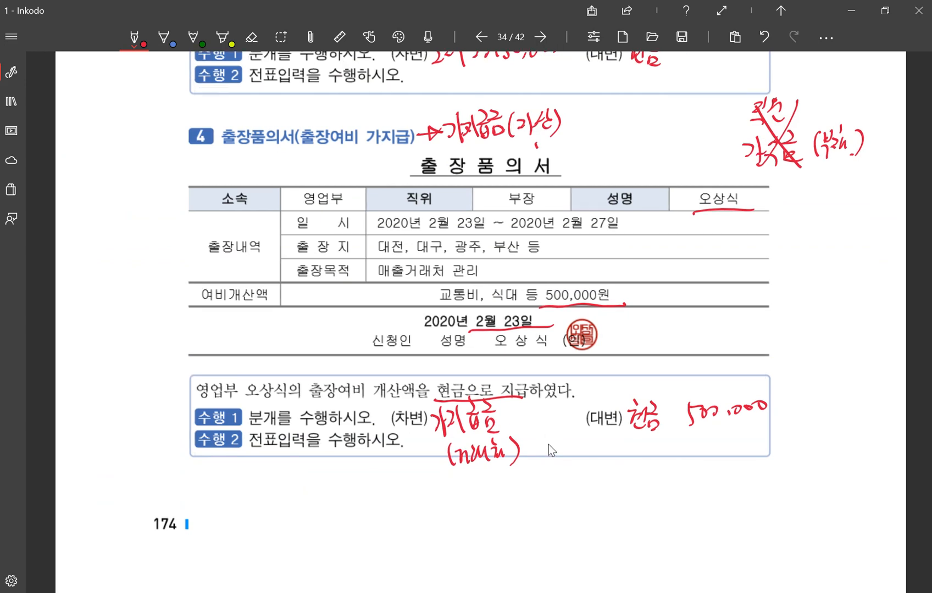
left_click(540, 37)
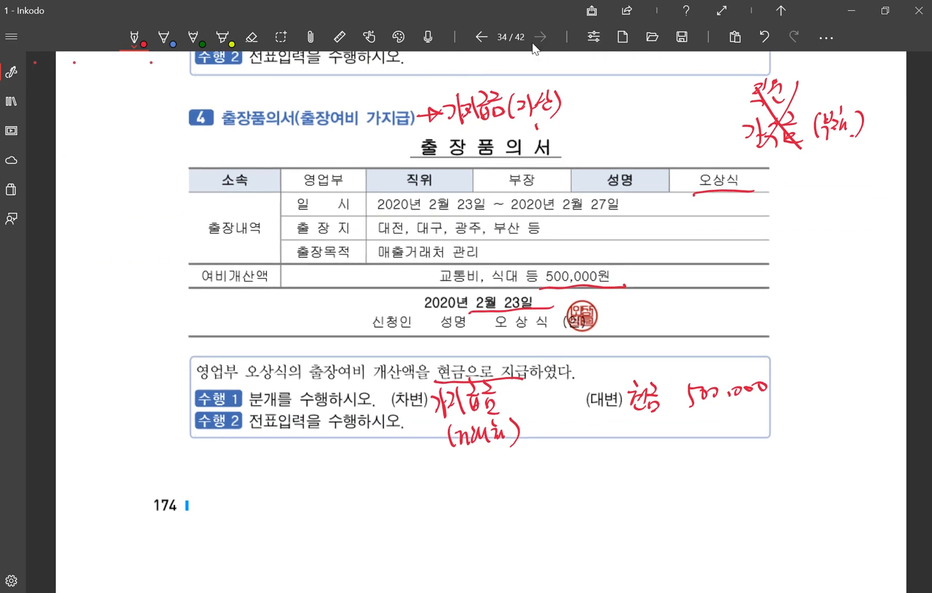
scroll(589, 240, "down", 2)
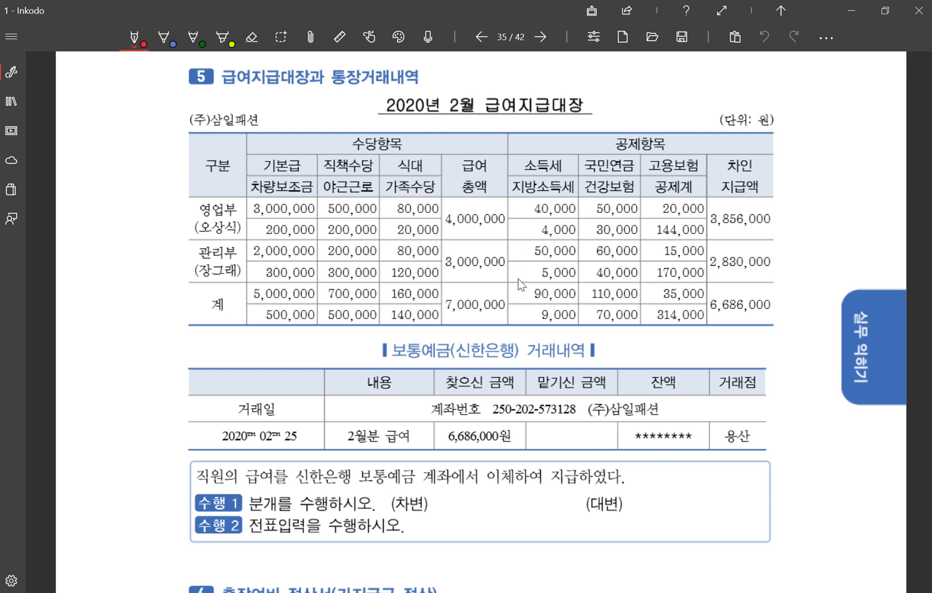
scroll(522, 288, "down", 8)
scroll(522, 288, "down", 2)
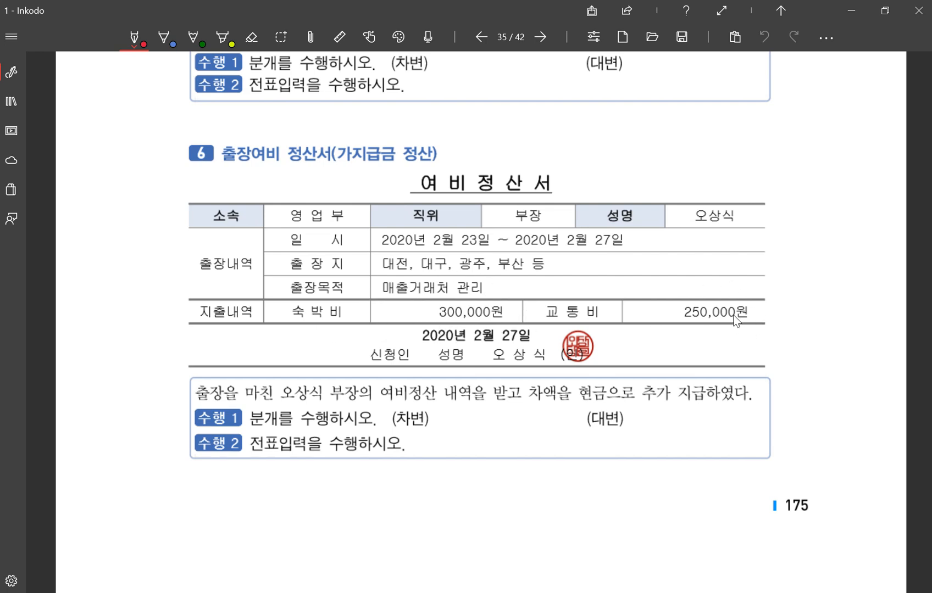
- Underline (가지급금 정산) in the exercise 6 heading and write → 가지급금 500,000 beside it
mouse_move(327, 170)
left_mouse_down()
mouse_move(449, 159)
mouse_move(466, 143)
mouse_move(467, 164)
left_mouse_up()
mouse_move(482, 146)
left_mouse_down()
mouse_move(492, 145)
mouse_move(491, 160)
left_mouse_up()
mouse_move(497, 137)
left_mouse_down()
mouse_move(498, 167)
mouse_move(507, 142)
left_mouse_up()
left_click_drag(503, 144, 516, 160)
mouse_move(516, 140)
left_mouse_down()
mouse_move(527, 133)
mouse_move(529, 141)
left_mouse_up()
left_click_drag(520, 146, 521, 163)
mouse_move(529, 148)
left_mouse_down()
mouse_move(526, 163)
mouse_move(536, 145)
left_mouse_up()
left_click_drag(530, 144, 542, 143)
left_click_drag(532, 148, 541, 160)
left_click_drag(531, 159, 565, 143)
left_click_drag(578, 142, 583, 152)
left_click_drag(592, 142, 601, 143)
mouse_move(610, 144)
left_mouse_down()
mouse_move(617, 145)
mouse_move(606, 138)
left_mouse_up()
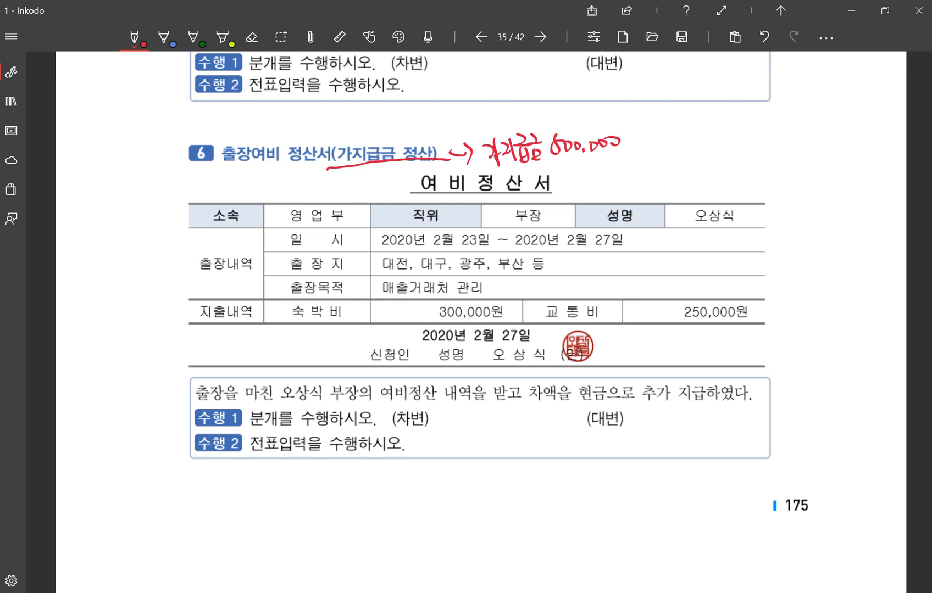
- Connect the 숙박비 300,000원 and 교통비 250,000원 amounts with a line and write their total, 550,000, above it
mouse_move(492, 306)
left_mouse_down()
mouse_move(493, 292)
mouse_move(667, 274)
mouse_move(707, 301)
left_mouse_up()
mouse_move(691, 260)
left_mouse_down()
mouse_move(689, 270)
mouse_move(706, 277)
left_mouse_up()
left_click_drag(709, 267, 722, 277)
left_click_drag(733, 267, 741, 268)
left_click_drag(751, 269, 748, 269)
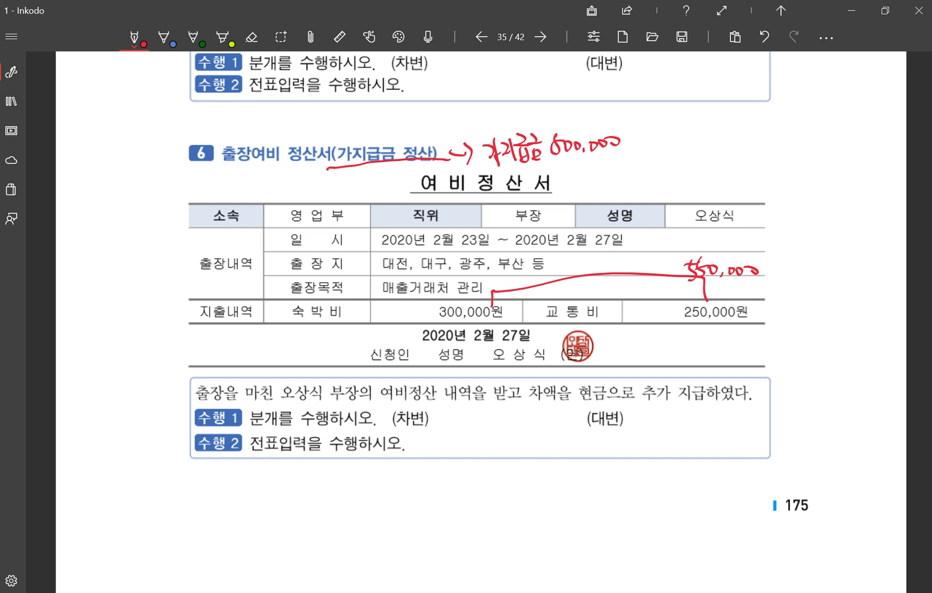
- Switch to Smart A, check the February 23 voucher's 가지급금 debit line, and return to Inkodo
key("alt+Tab")
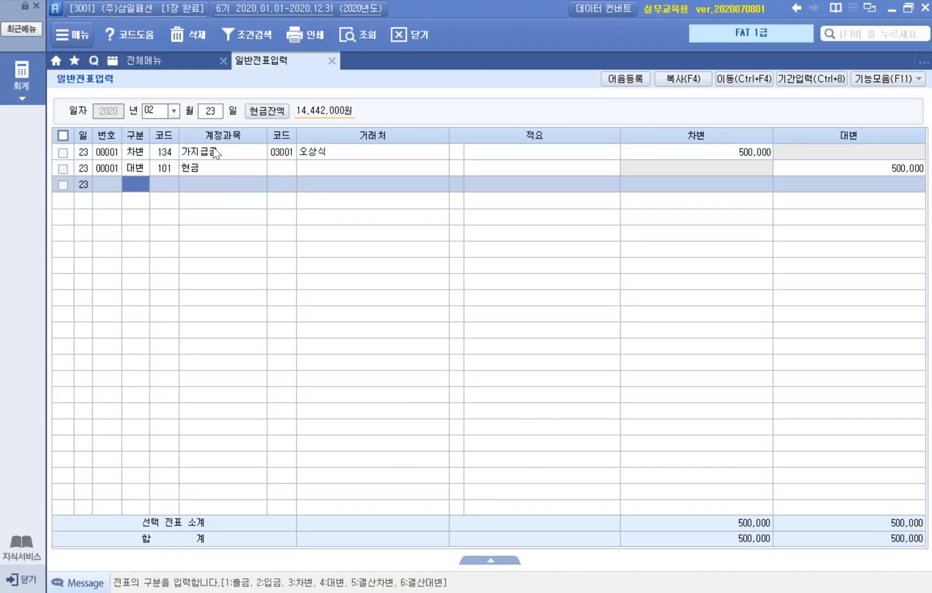
left_click(157, 154)
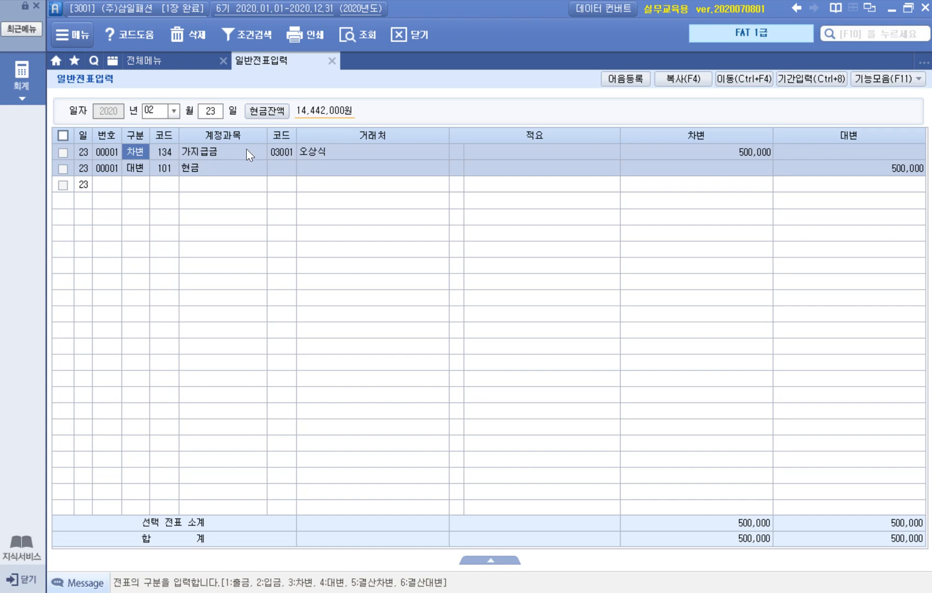
left_click(261, 592)
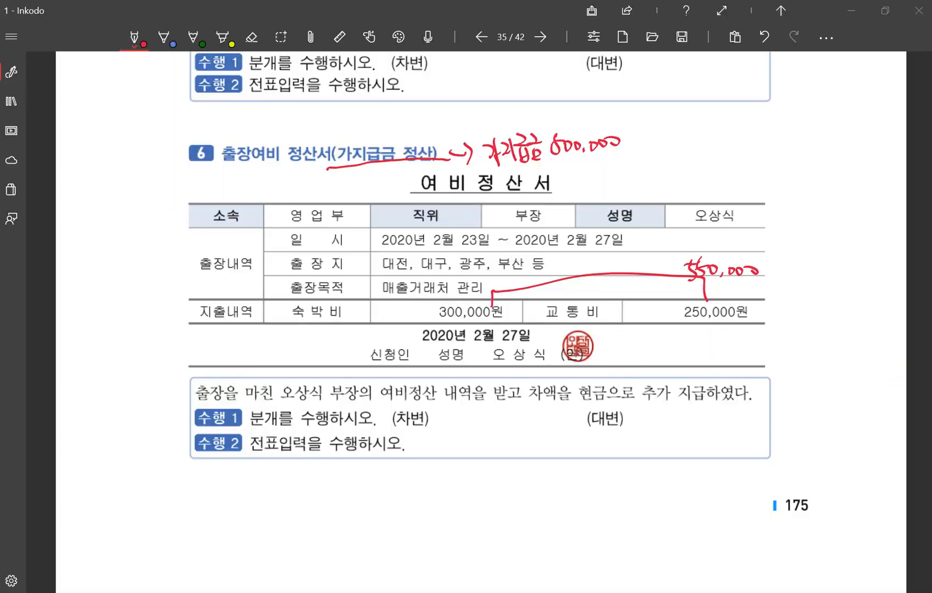
- Handwrite 가지급금 500,000 beside (대변) in exercise 6
left_click_drag(626, 412, 631, 426)
mouse_move(633, 402)
left_mouse_down()
mouse_move(635, 428)
mouse_move(643, 411)
left_mouse_up()
left_click_drag(637, 410, 645, 428)
left_click_drag(648, 408, 660, 414)
left_click_drag(648, 411, 657, 430)
left_click_drag(656, 402, 668, 411)
left_click_drag(658, 415, 690, 421)
left_click_drag(701, 410, 711, 410)
left_click_drag(718, 408, 724, 418)
left_click_drag(734, 407, 744, 408)
left_click_drag(752, 403, 761, 407)
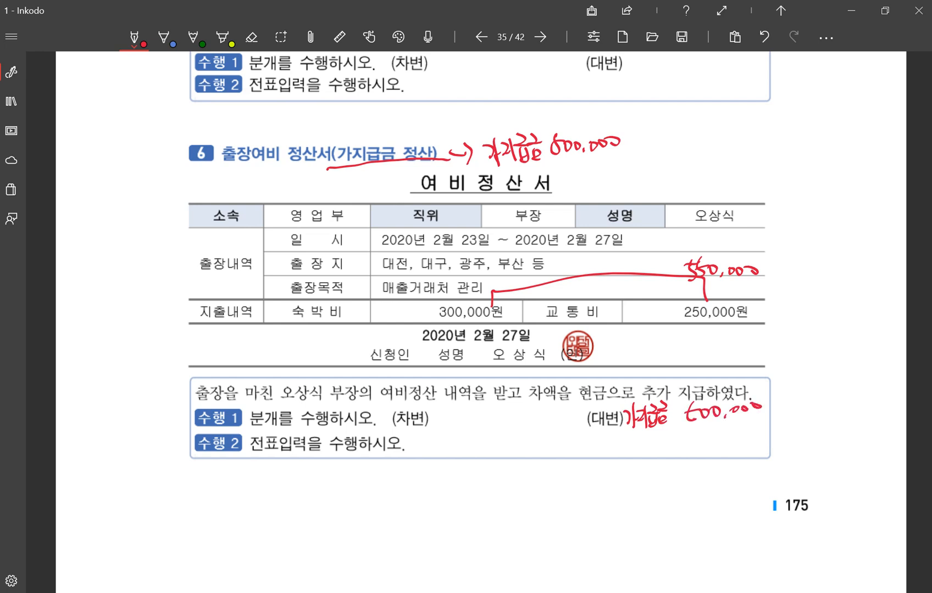
- Underline 여비정산 in the exercise 6 text and handwrite 여비교통비 550,000 beside (차변)
mouse_move(374, 397)
left_mouse_down()
mouse_move(424, 396)
mouse_move(441, 429)
mouse_move(459, 422)
mouse_move(466, 430)
left_mouse_up()
mouse_move(473, 403)
left_mouse_down()
mouse_move(483, 416)
mouse_move(474, 424)
left_mouse_up()
left_click_drag(468, 423, 489, 418)
mouse_move(484, 407)
left_mouse_down()
mouse_move(492, 404)
mouse_move(493, 422)
left_mouse_up()
left_click_drag(489, 423, 497, 428)
left_click_drag(503, 401, 506, 419)
mouse_move(513, 396)
left_mouse_down()
mouse_move(513, 426)
mouse_move(490, 454)
left_mouse_up()
mouse_move(498, 430)
left_mouse_down()
mouse_move(501, 454)
mouse_move(511, 435)
left_mouse_up()
left_click_drag(515, 435, 529, 454)
left_click_drag(531, 439, 551, 442)
left_click_drag(550, 439, 561, 444)
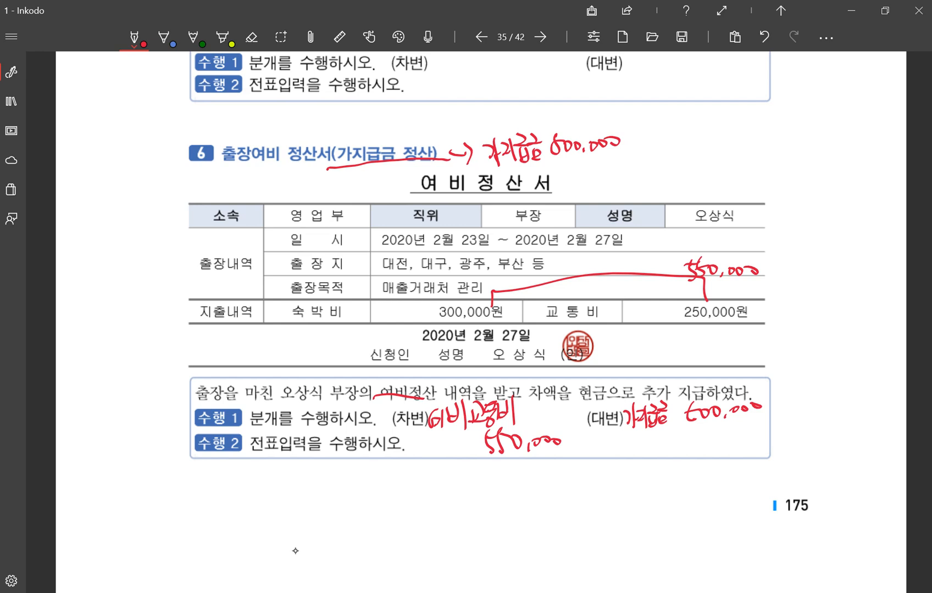
- Underline 차액 and 현금 in the exercise 6 text and write 현금 50,000 as the second 대변 line
mouse_move(710, 437)
left_mouse_down()
mouse_move(705, 456)
mouse_move(772, 439)
mouse_move(752, 435)
left_mouse_up()
left_click_drag(529, 400, 554, 402)
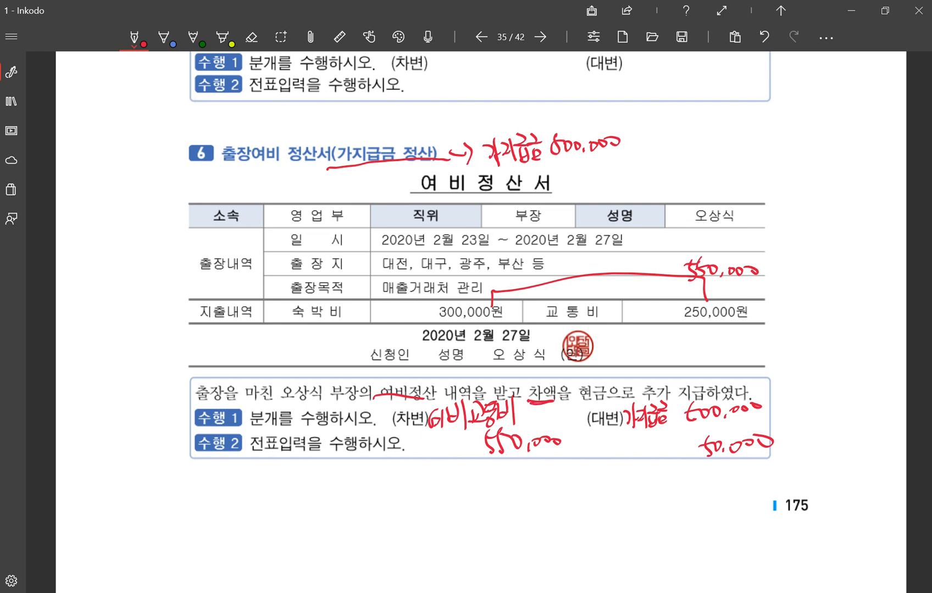
left_click_drag(575, 405, 604, 404)
left_click_drag(619, 440, 641, 471)
left_click_drag(649, 437, 655, 443)
mouse_move(644, 449)
left_mouse_down()
mouse_move(659, 448)
mouse_move(663, 471)
left_mouse_up()
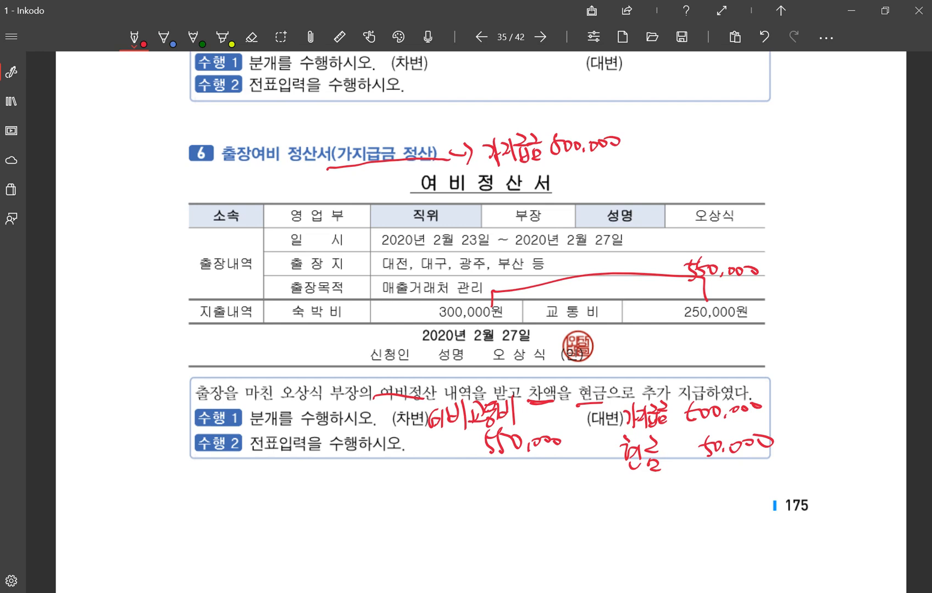
- Draw an arrow from the handwritten 가지급금 to the note (거래처) and underline the employee's name in the 성명 field
mouse_move(641, 405)
left_mouse_down()
mouse_move(656, 354)
mouse_move(660, 373)
left_mouse_up()
mouse_move(672, 339)
left_mouse_down()
mouse_move(686, 363)
mouse_move(714, 340)
mouse_move(715, 359)
left_mouse_up()
left_click_drag(710, 354, 732, 368)
left_click_drag(686, 222, 744, 226)
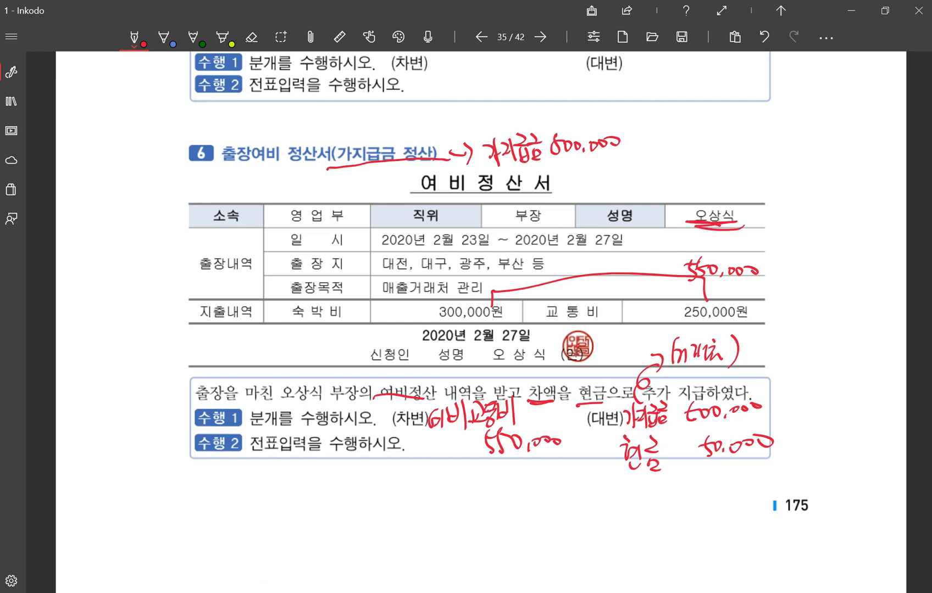
- Switch to Smart A, check the 거래처 on the February 23 가지급금 line, and return to Inkodo
key("alt+Tab")
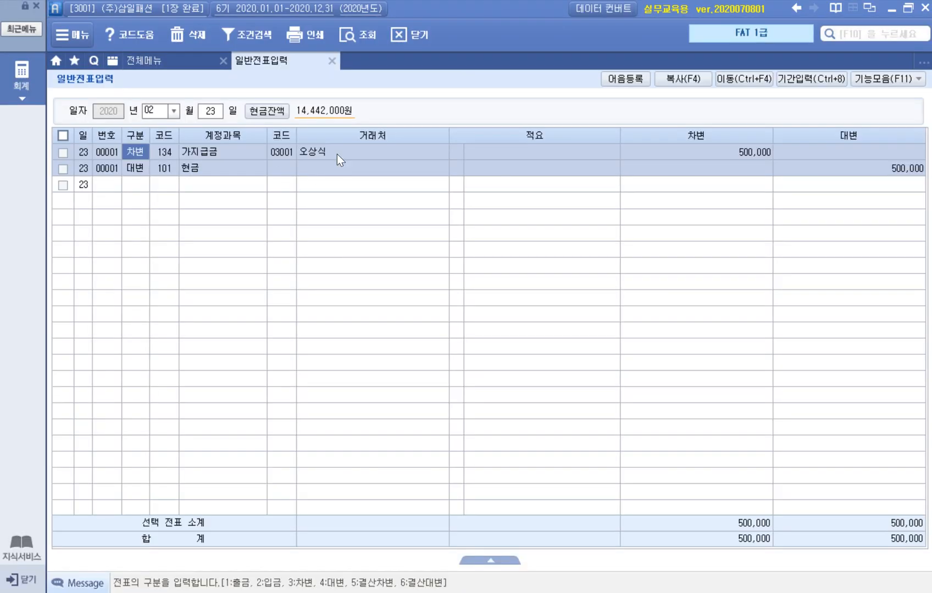
left_click(336, 154)
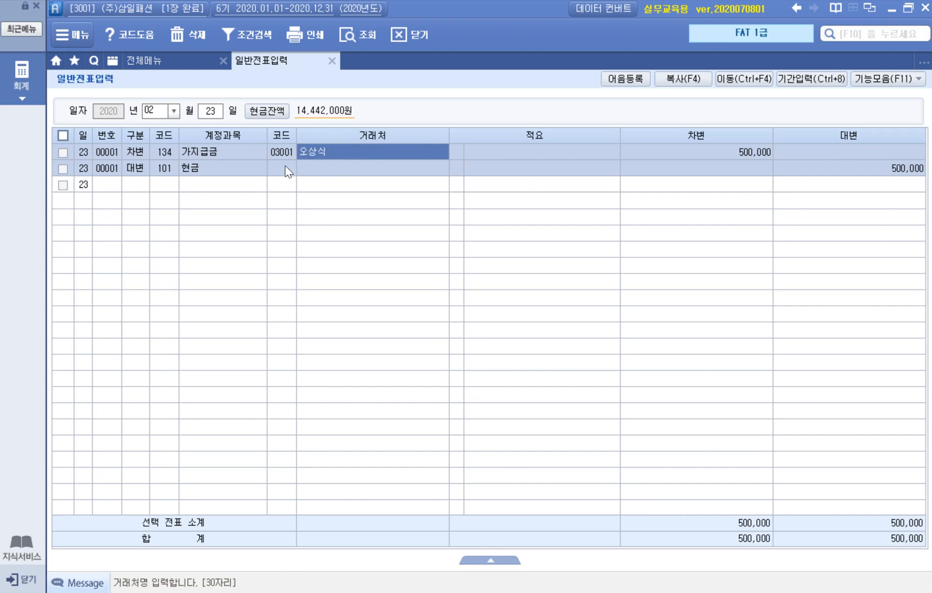
left_click(233, 592)
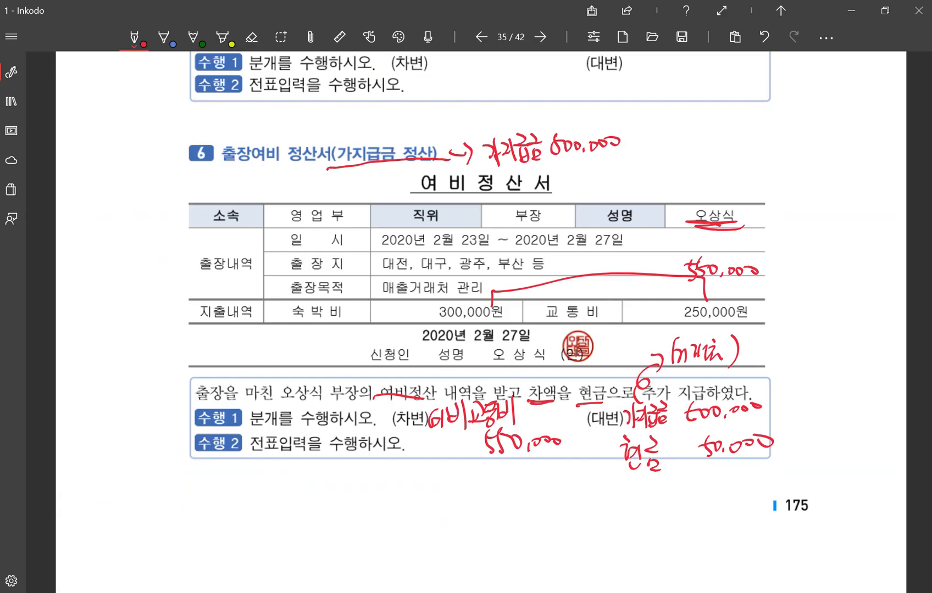
- Switch to Smart A, set the general voucher date to February 27, and start a 차변 line
left_click(233, 592)
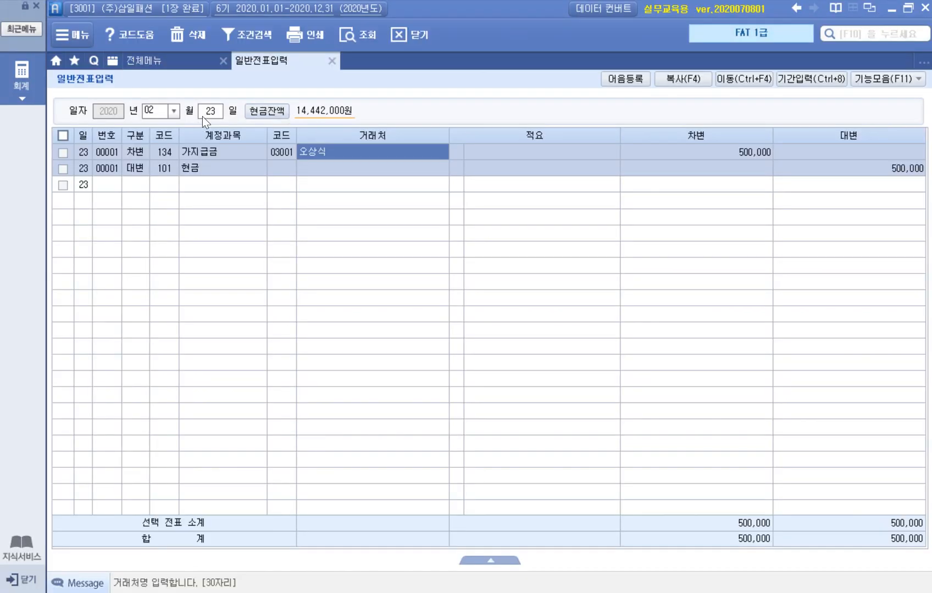
left_click(210, 111)
type("27")
key("Return")
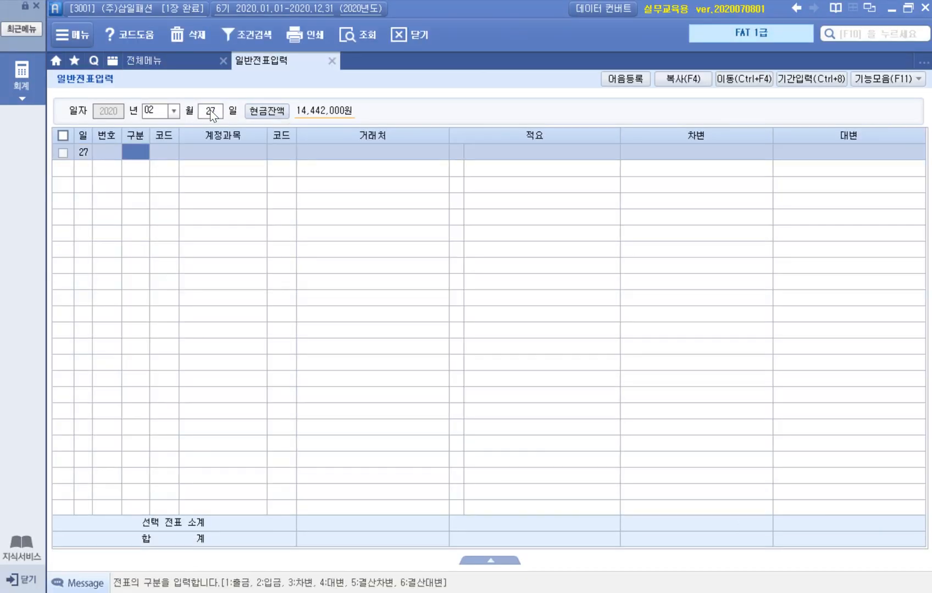
type("3")
key("Return")
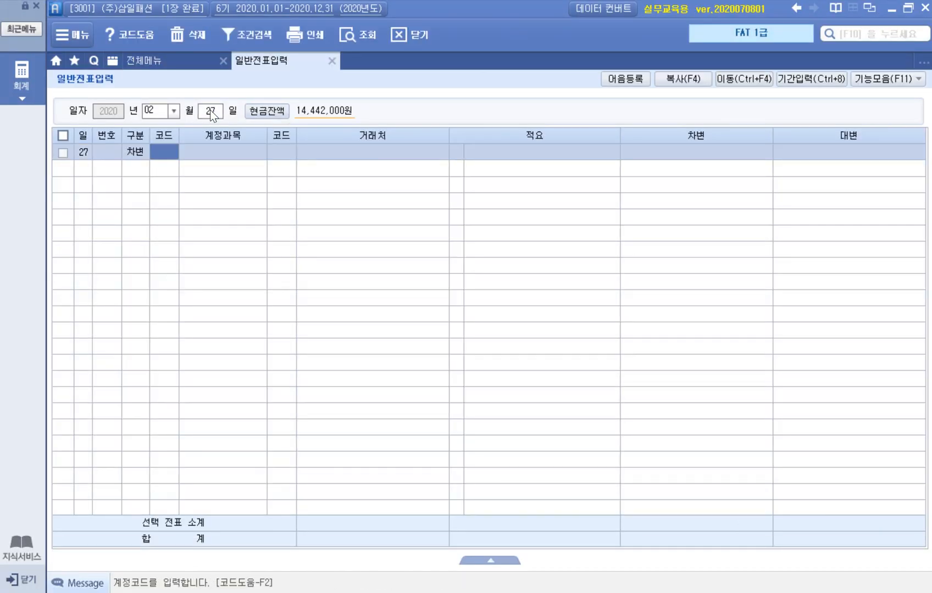
- Complete the 차변 line with 여비교통비 (812), blank 거래처, and a debit of 550,000
key("F2")
type("여비")
key("Return")
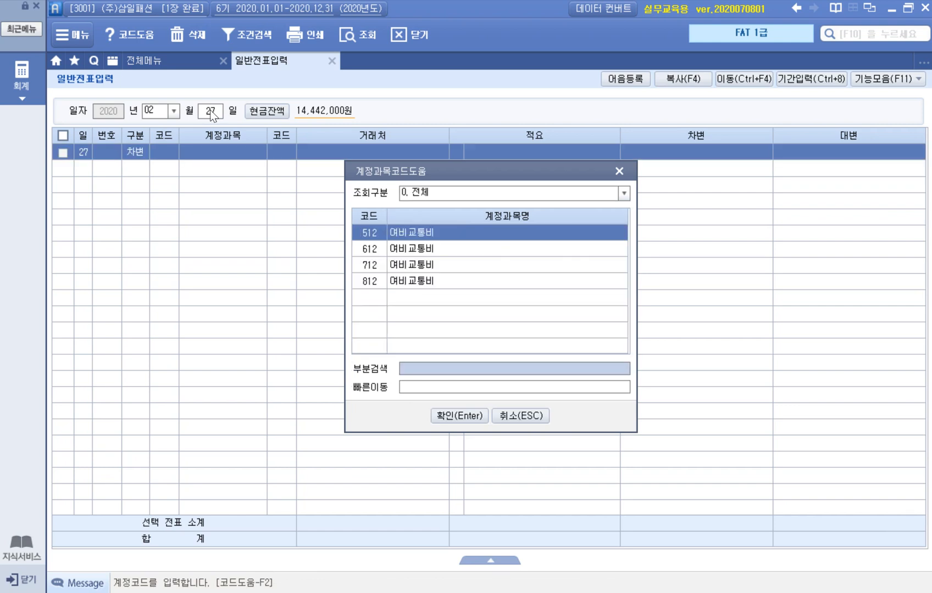
key("Down")
key("Down")
key("Down")
key("Return")
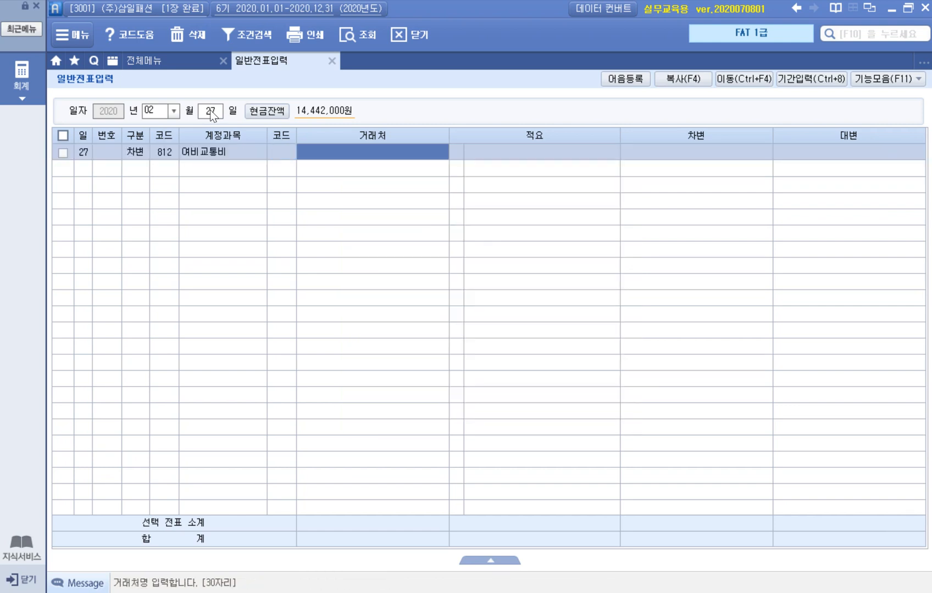
key("Return")
key("Return")
key("Return")
type("5500000")
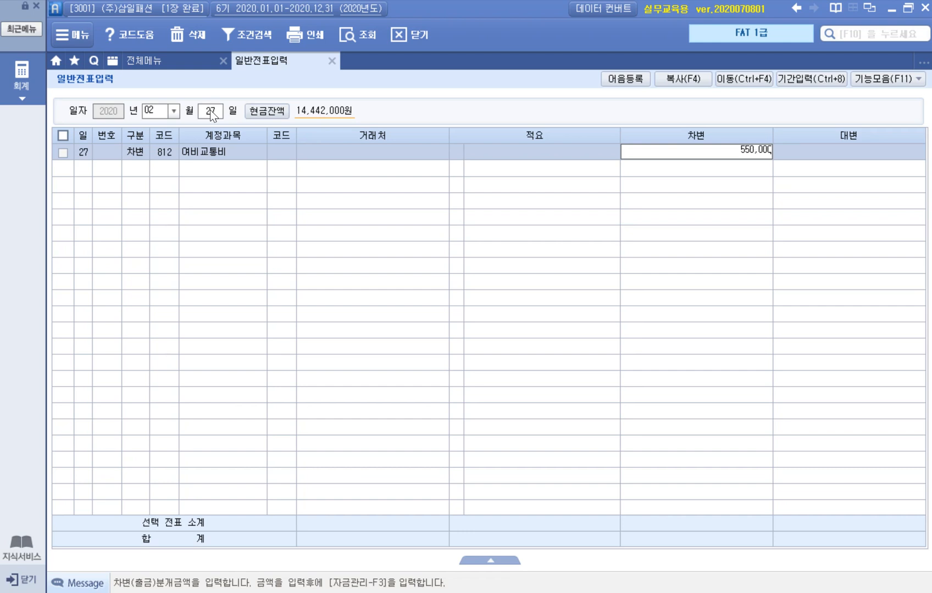
key("Return")
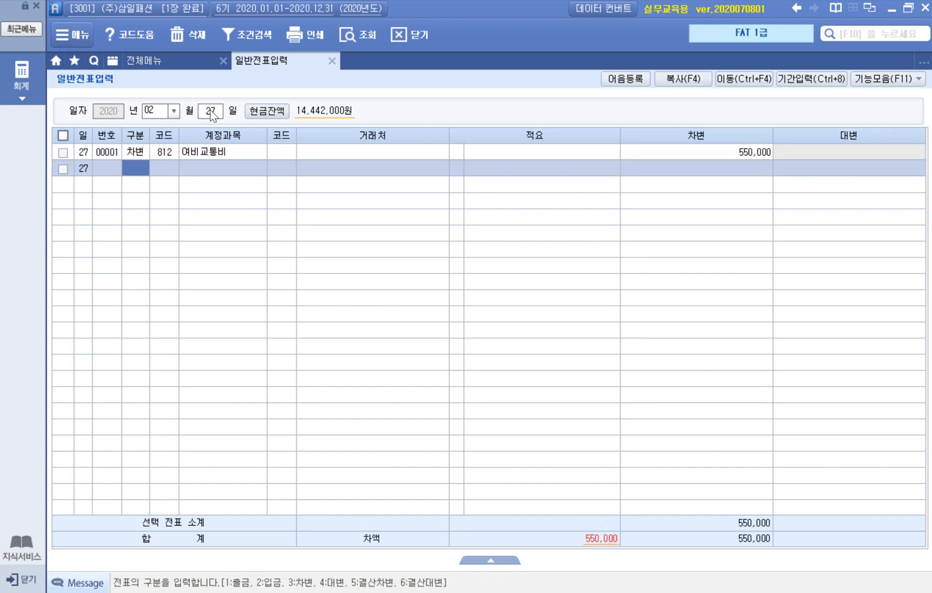
- Add a 대변 line to the February 27 voucher with the account 가지급금 (134)
type("4")
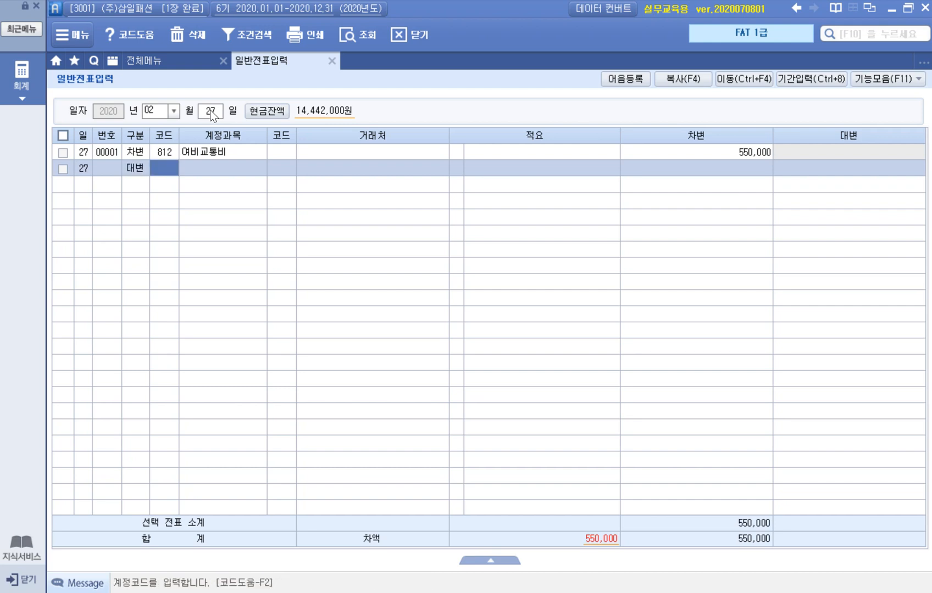
key("F2")
type("가지급금")
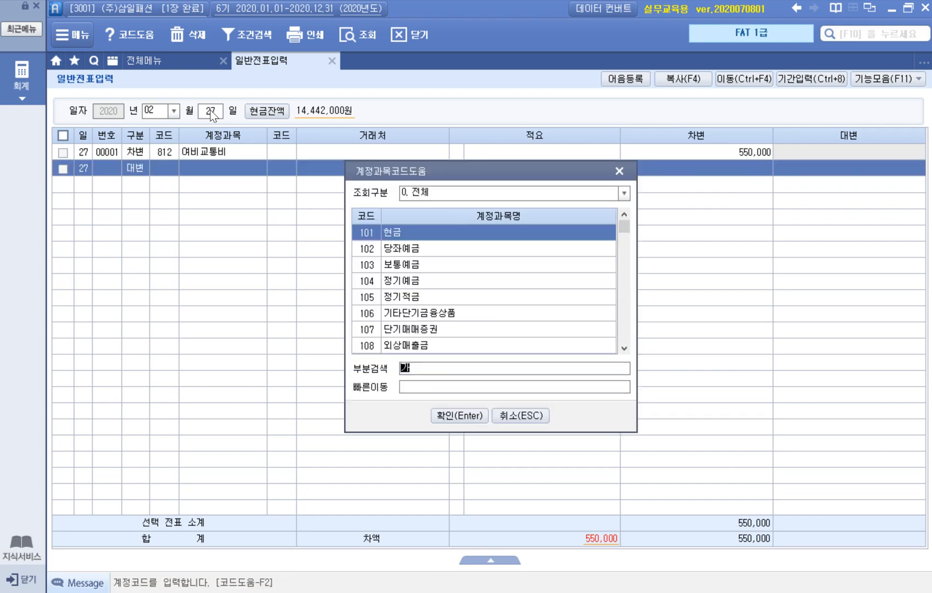
key("Return")
key("Return")
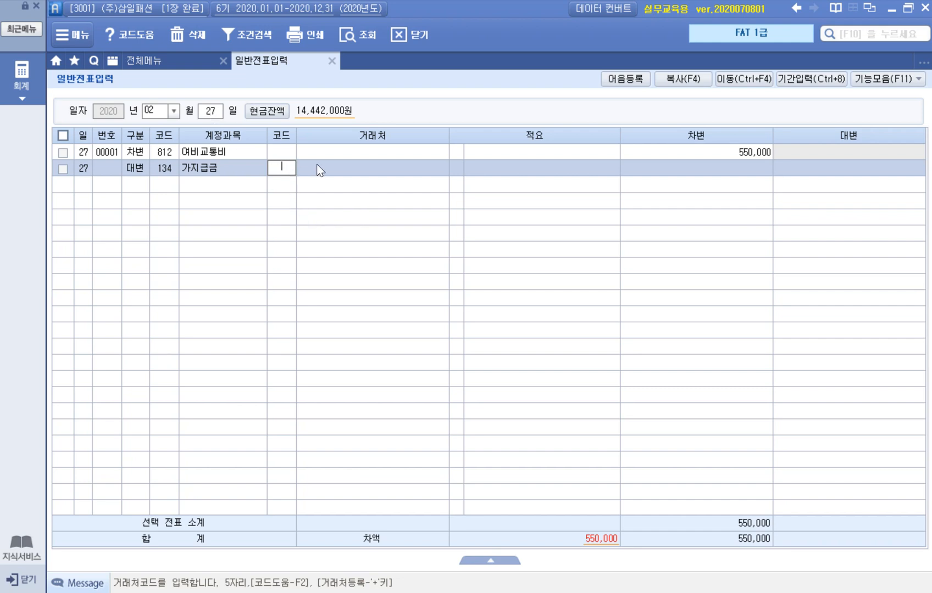
- Set the 가지급금 line's 거래처 to the employee from the travel settlement and credit 500,000
left_click(290, 168)
double_click(278, 167)
type("오상식")
key("Return")
double_click(422, 222)
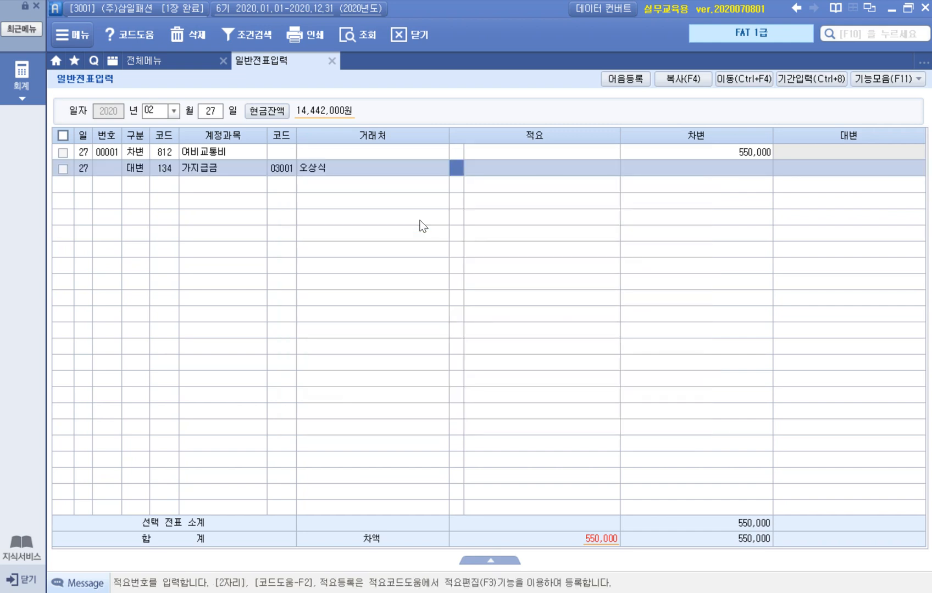
key("Return")
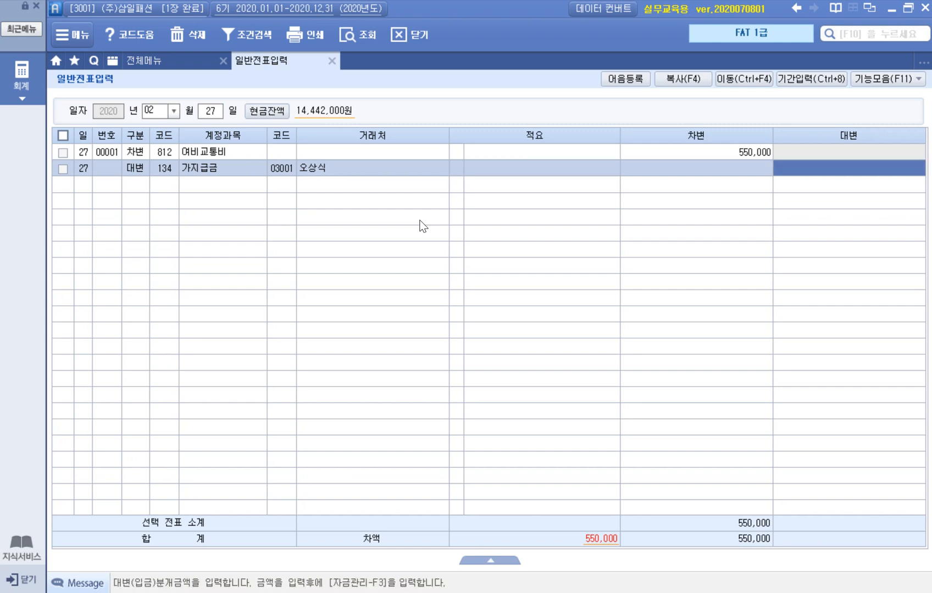
type("5000000")
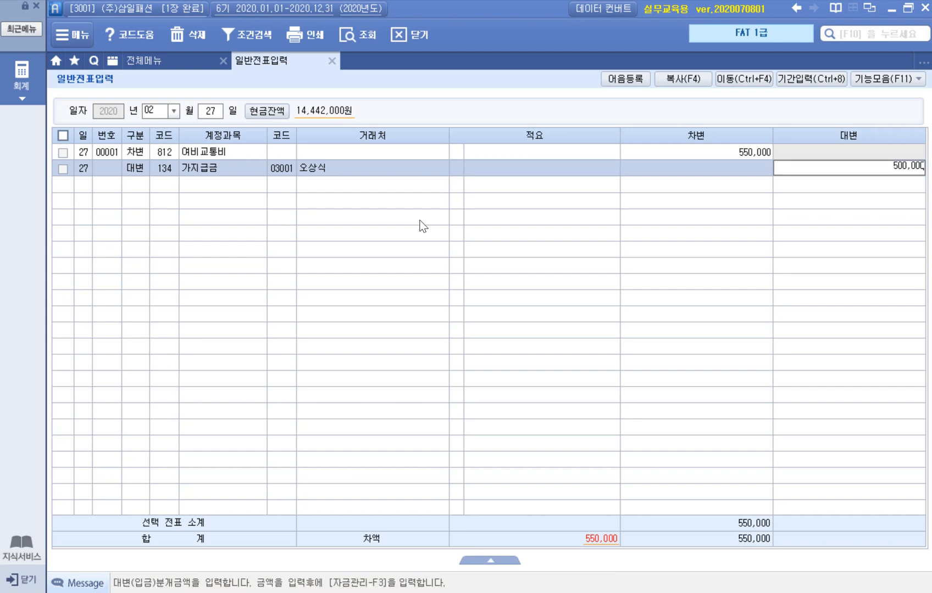
key("Return")
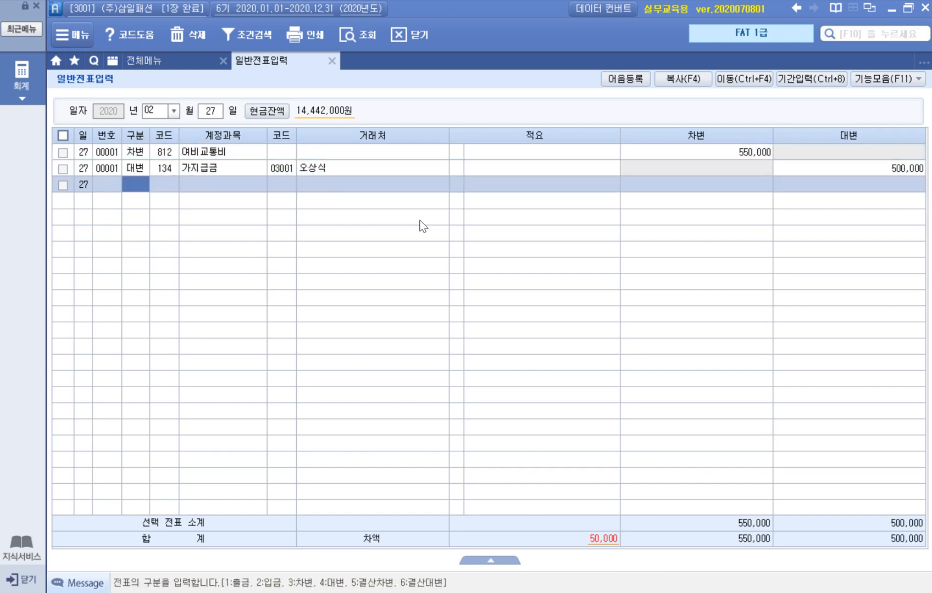
- Complete the February 27 voucher with a 대변 line for 현금 (101), blank 거래처, and a credit of 50,000
type("4")
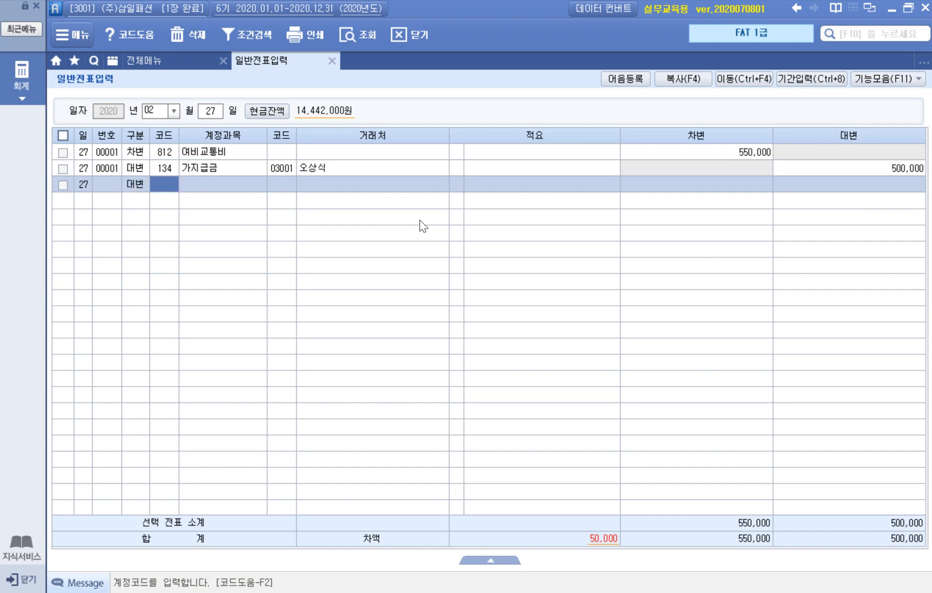
key("F2")
key("Return")
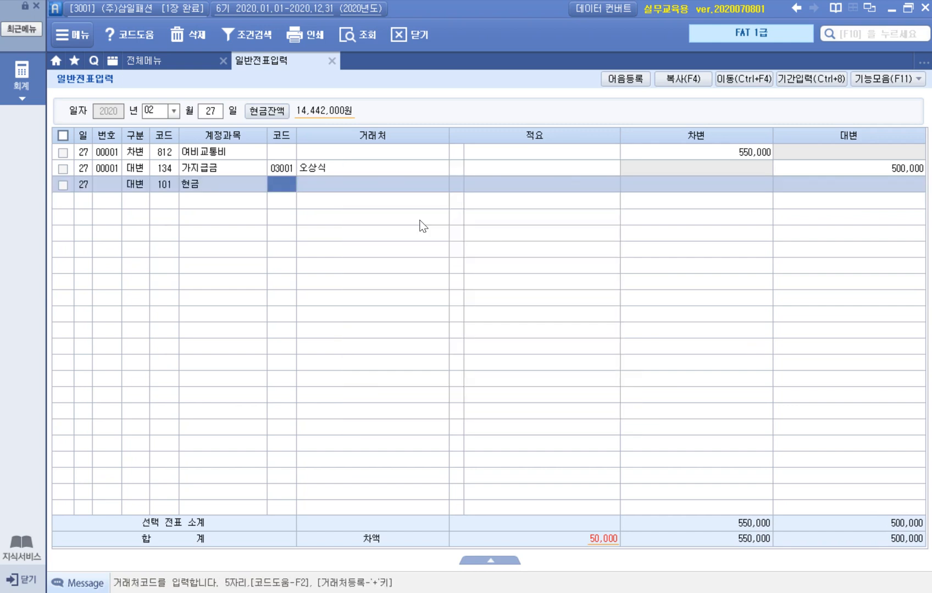
key("Return")
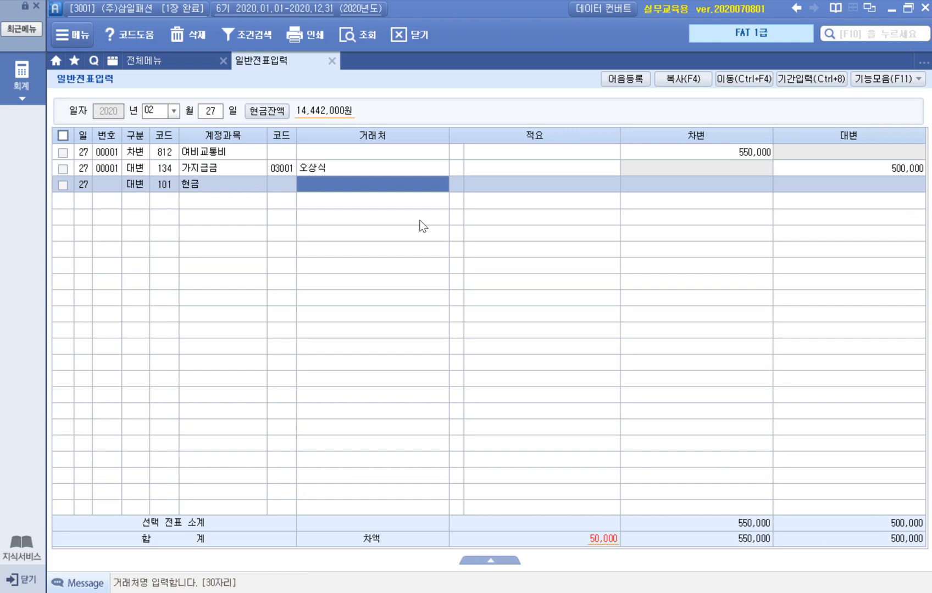
key("Return")
key("Return")
key("Return")
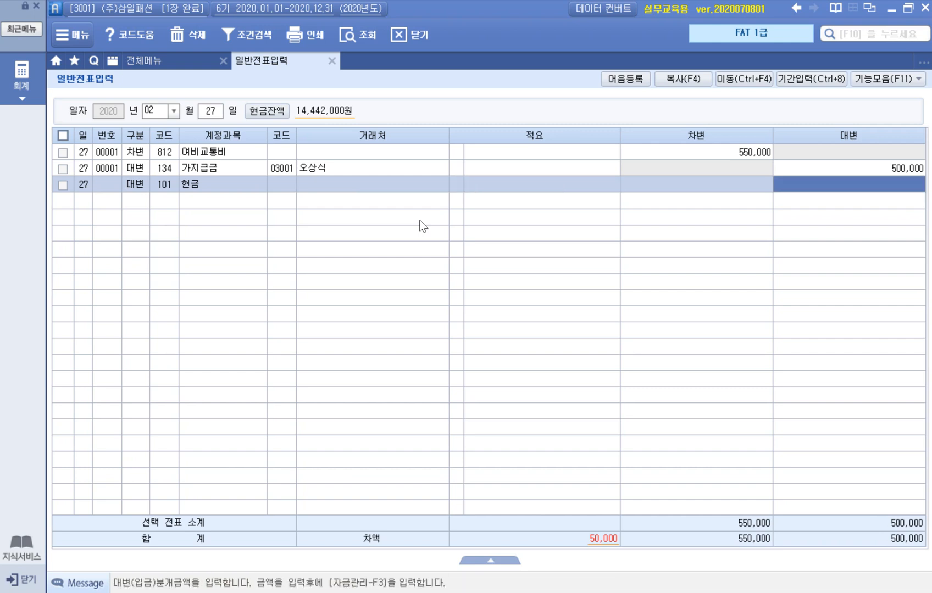
type("50")
key("Return")
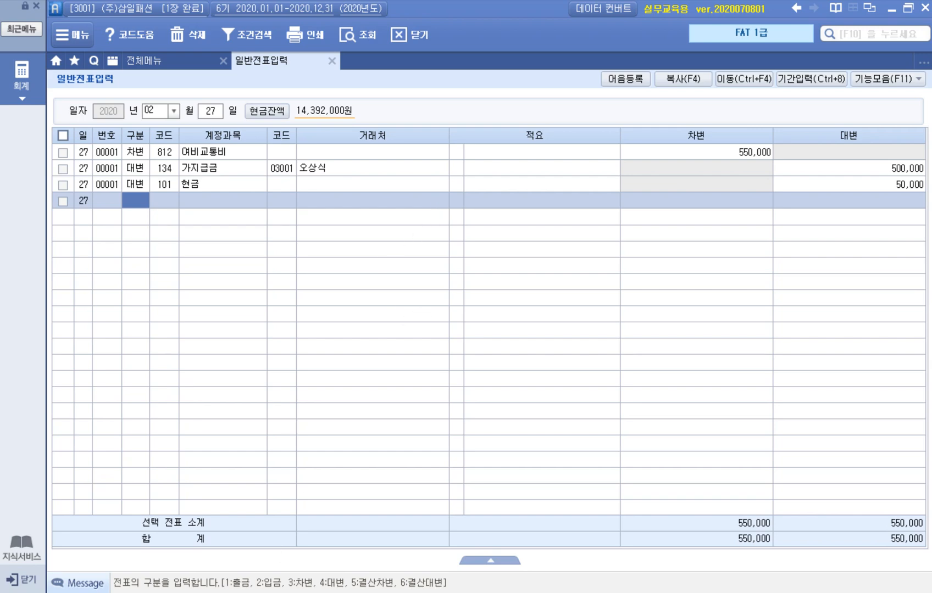
- Switch to Inkodo, go to page 176, and look through exercises 7, 근로소득세 납부, and 8, 건강보험료 납부
key("alt+Tab")
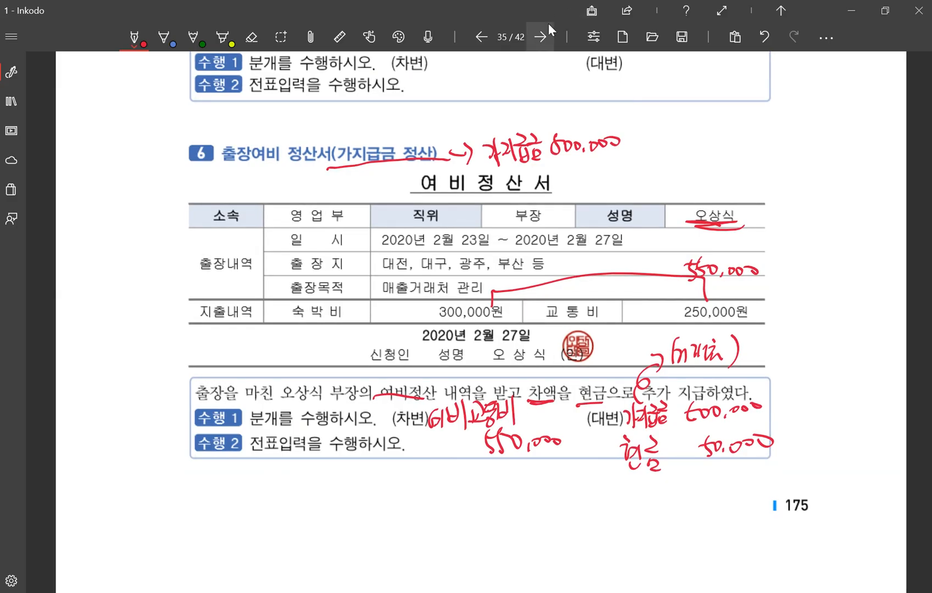
left_click(540, 35)
scroll(551, 262, "down", 5)
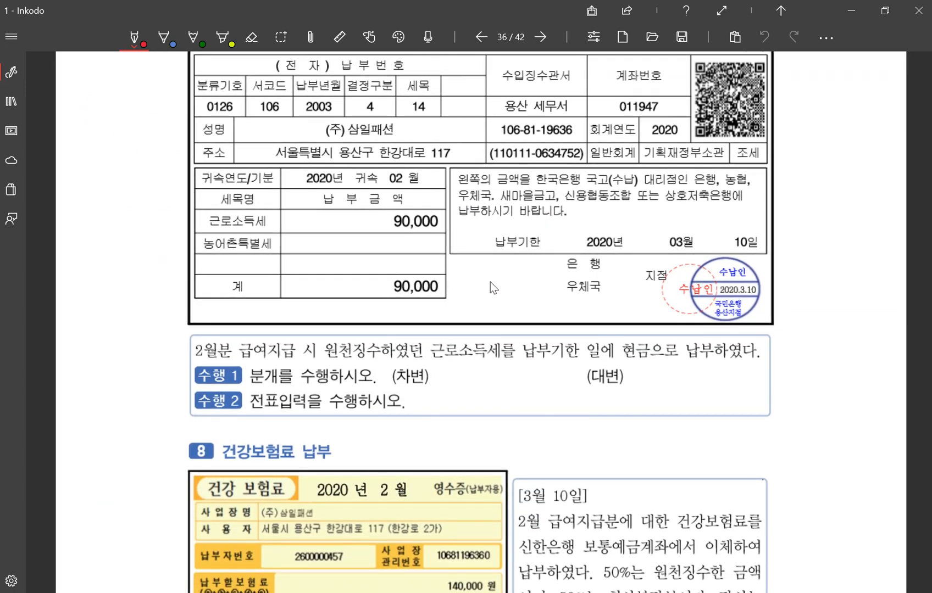
scroll(490, 281, "up", 3)
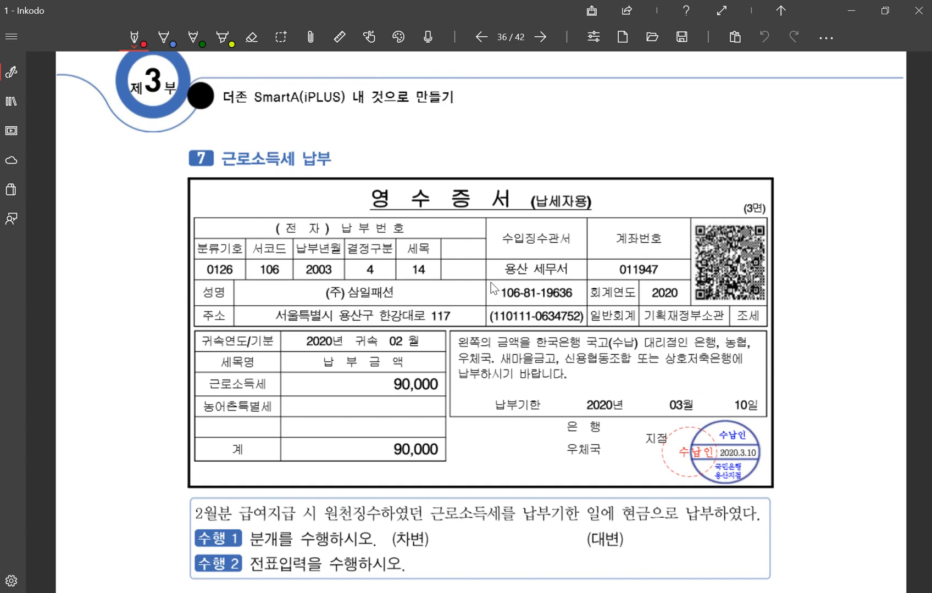
scroll(490, 285, "down", 10)
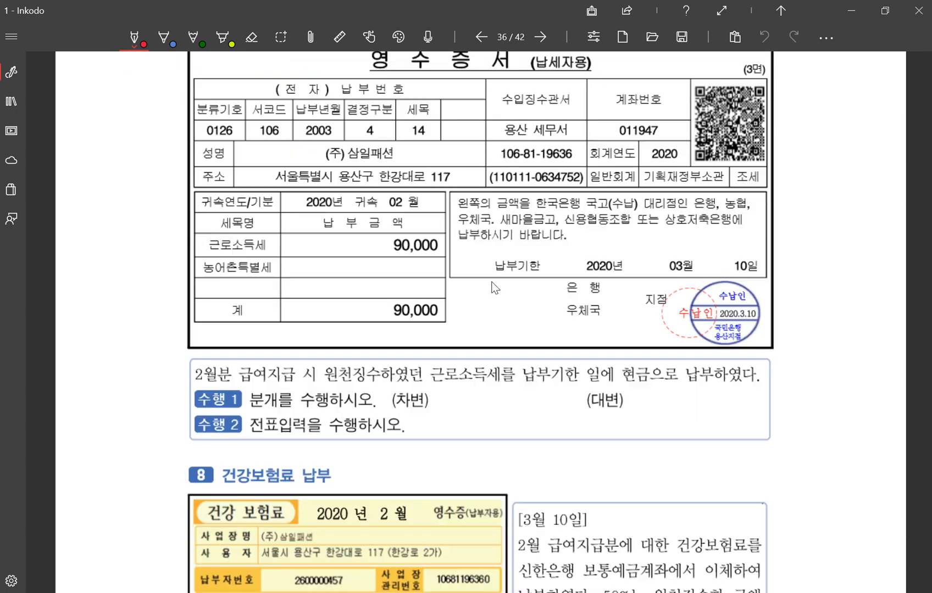
scroll(492, 281, "down", 1)
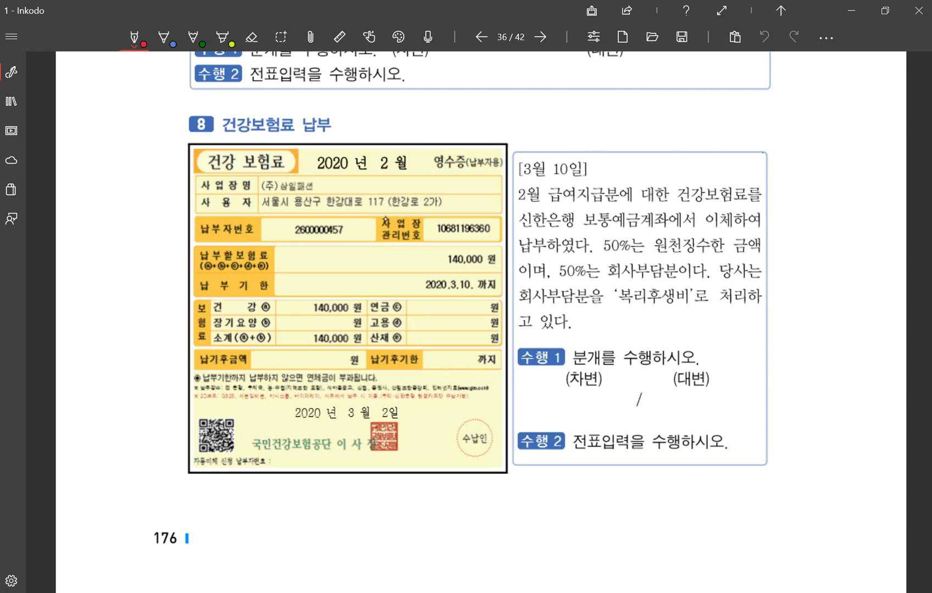
- Underline 보통예금, 이체하여 and 납부 in exercise 8's March 10 description in red
left_click_drag(699, 227, 768, 225)
left_click_drag(512, 263, 547, 261)
left_click_drag(580, 229, 643, 233)
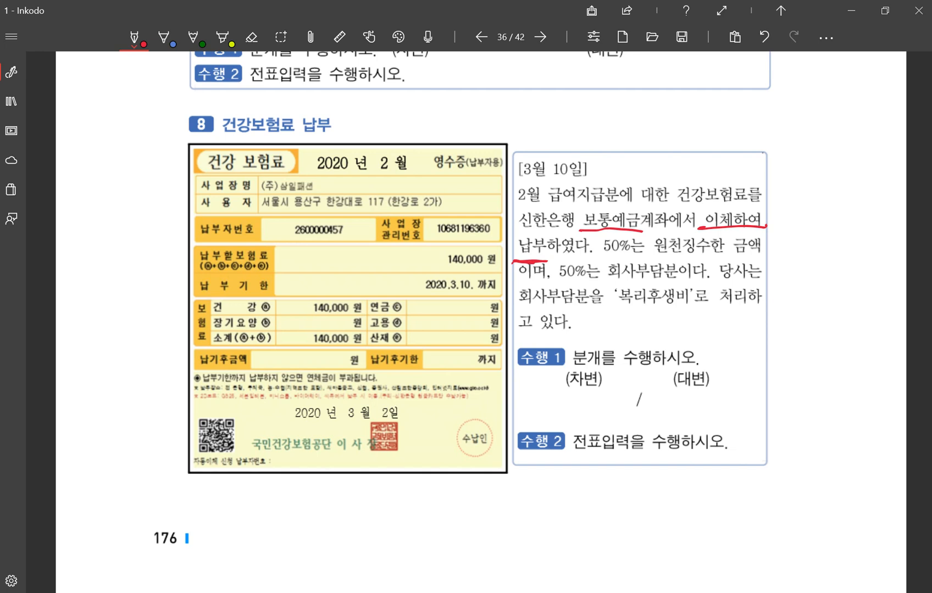
- Circle the receipt's 140,000 amounts and handwrite 보통예금 140,000 on the 대변 side of exercise 8's journal entry
mouse_move(655, 387)
left_mouse_down()
mouse_move(651, 409)
mouse_move(661, 409)
left_mouse_up()
mouse_move(659, 393)
left_mouse_down()
mouse_move(672, 389)
mouse_move(676, 407)
mouse_move(683, 390)
mouse_move(687, 408)
left_mouse_up()
left_click_drag(682, 387, 696, 412)
left_click_drag(699, 382, 712, 392)
left_click_drag(701, 400, 710, 409)
left_click_drag(700, 411, 710, 411)
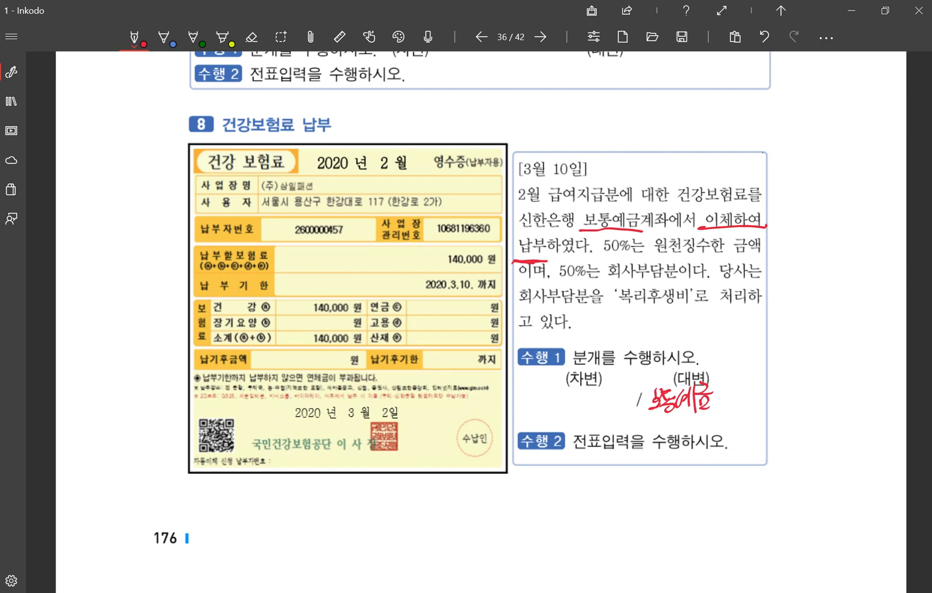
mouse_move(352, 355)
left_mouse_down()
mouse_move(330, 355)
mouse_move(354, 363)
left_mouse_up()
left_click_drag(731, 385, 731, 410)
left_click_drag(737, 386, 743, 413)
left_click_drag(753, 392, 762, 403)
left_click_drag(771, 392, 780, 392)
mouse_move(796, 390)
left_mouse_down()
mouse_move(791, 398)
mouse_move(798, 390)
left_mouse_up()
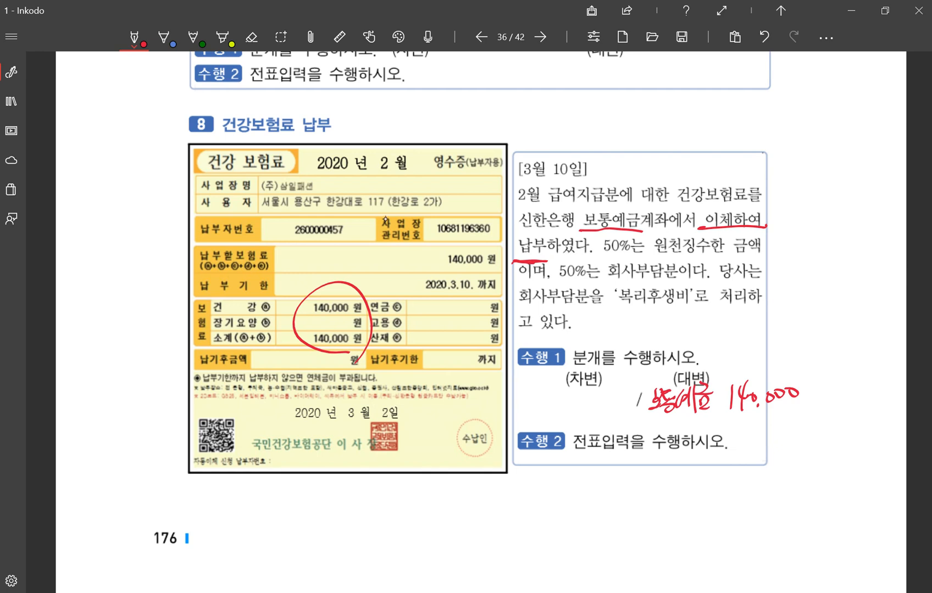
- Mark 원천징수한 in exercise 8's description and handwrite 예수금 70,000 on the 차변 side of the entry
left_click_drag(646, 253, 720, 246)
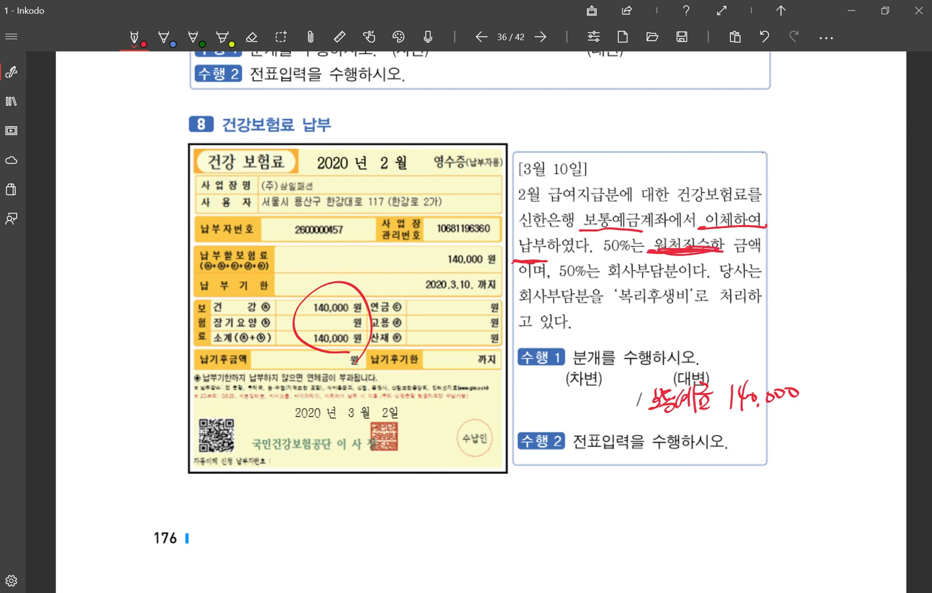
mouse_move(517, 393)
left_mouse_down()
mouse_move(513, 403)
mouse_move(522, 395)
left_mouse_up()
left_click_drag(524, 386, 529, 408)
mouse_move(542, 381)
left_mouse_down()
mouse_move(536, 393)
mouse_move(544, 397)
left_mouse_up()
mouse_move(547, 378)
left_mouse_down()
mouse_move(541, 409)
mouse_move(558, 393)
left_mouse_up()
left_click_drag(547, 397, 559, 405)
mouse_move(551, 402)
left_mouse_down()
mouse_move(569, 397)
mouse_move(577, 406)
mouse_move(626, 385)
left_mouse_up()
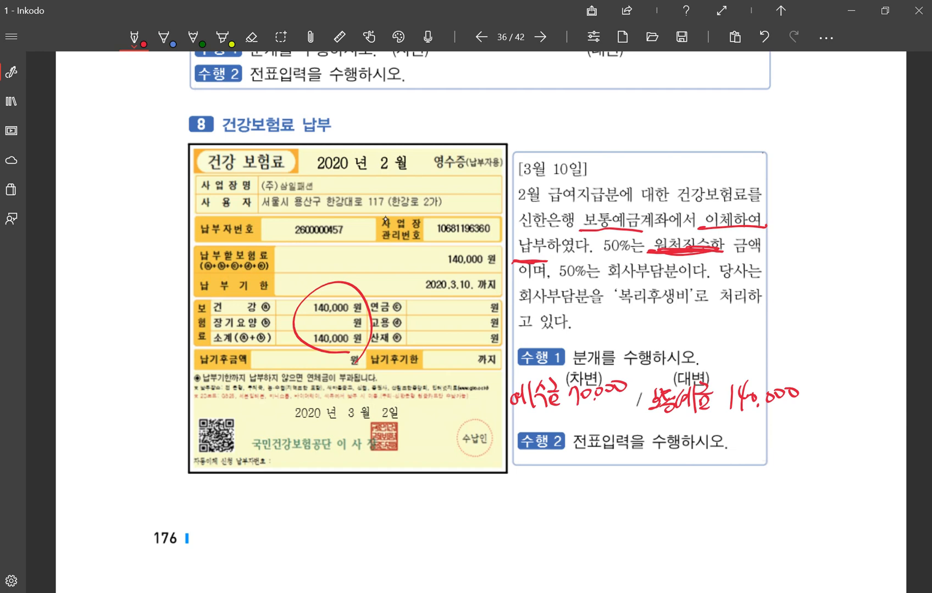
- Underline the 50% 회사부담분 and '복리후생비' passages, and handwrite 복리후생비 70,000 beneath 예수금 on the 차변 side
left_click_drag(557, 280, 680, 275)
left_click_drag(518, 306, 697, 301)
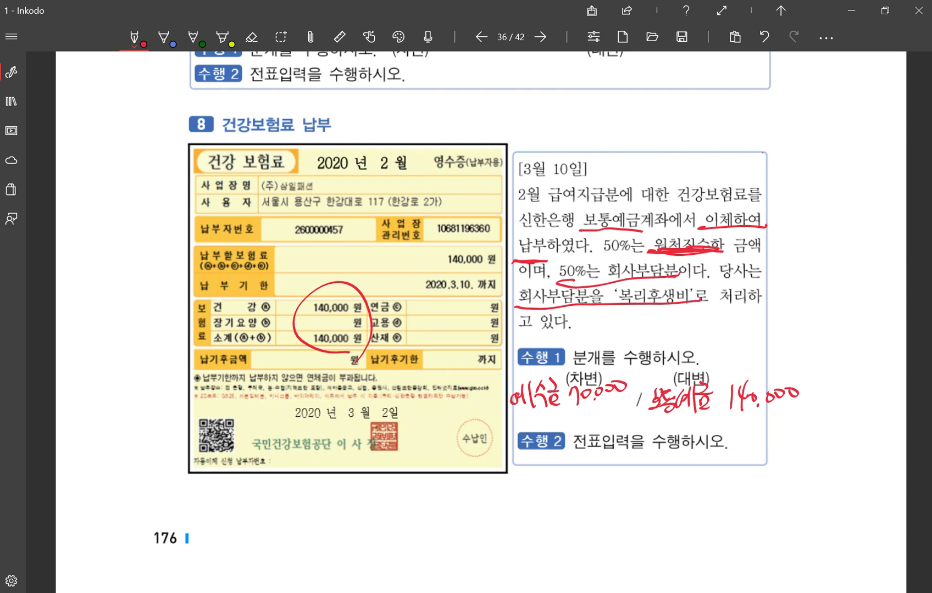
left_click_drag(501, 410, 511, 420)
left_click_drag(504, 418, 517, 435)
mouse_move(513, 429)
left_mouse_down()
mouse_move(523, 415)
mouse_move(530, 428)
left_mouse_up()
left_click_drag(532, 403, 546, 420)
mouse_move(545, 412)
left_mouse_down()
mouse_move(550, 430)
mouse_move(558, 416)
left_mouse_up()
left_click_drag(559, 406, 572, 430)
mouse_move(569, 408)
left_mouse_down()
mouse_move(580, 426)
mouse_move(635, 400)
left_mouse_up()
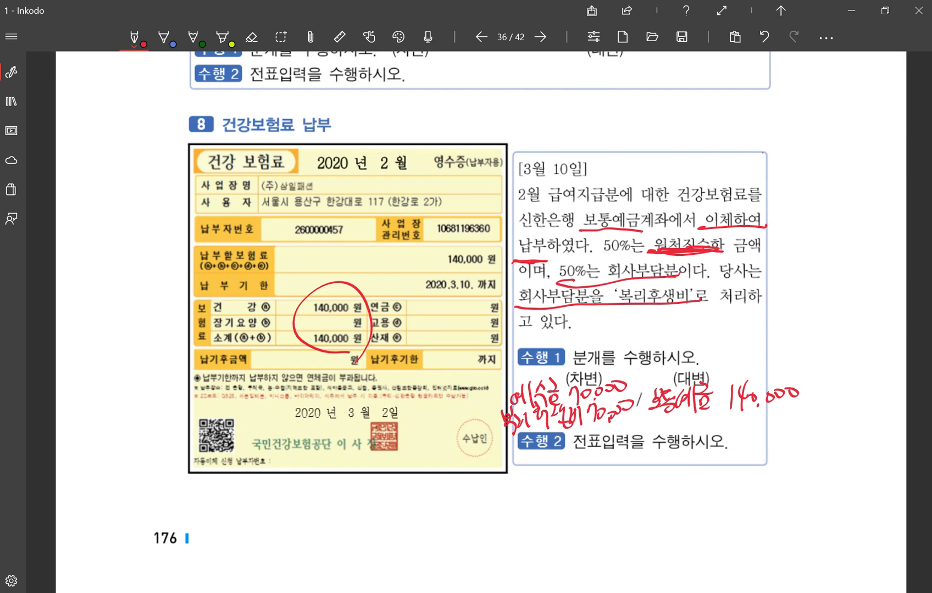
- Annotate 보통예금 with a 거래처 note, draw an arrow from 신한은행 to 보통예금, and underline the date 3월 10일
left_click_drag(710, 347, 697, 372)
mouse_move(713, 332)
left_mouse_down()
mouse_move(731, 344)
mouse_move(758, 335)
mouse_move(765, 342)
left_mouse_up()
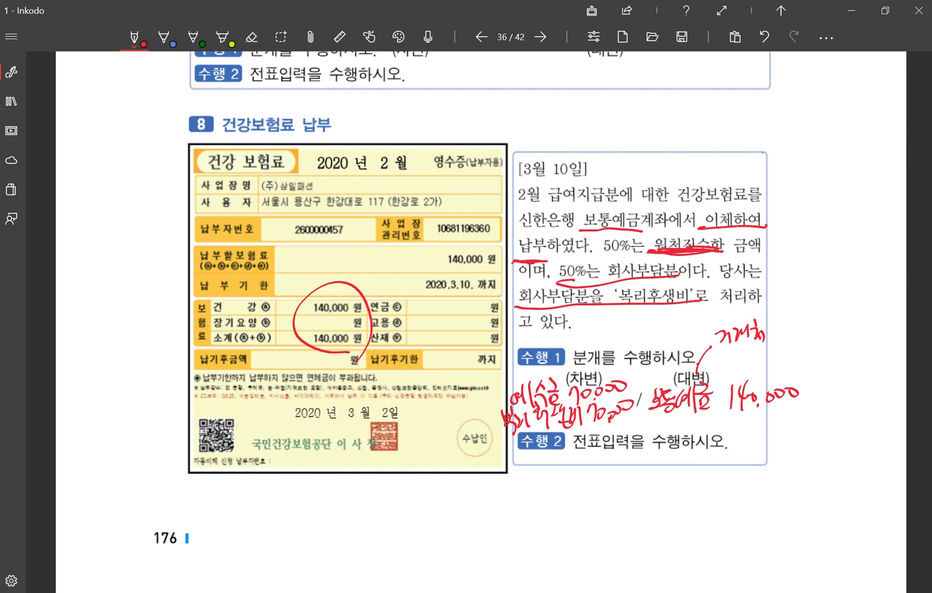
mouse_move(544, 224)
left_mouse_down()
mouse_move(595, 218)
mouse_move(575, 227)
left_mouse_up()
mouse_move(235, 592)
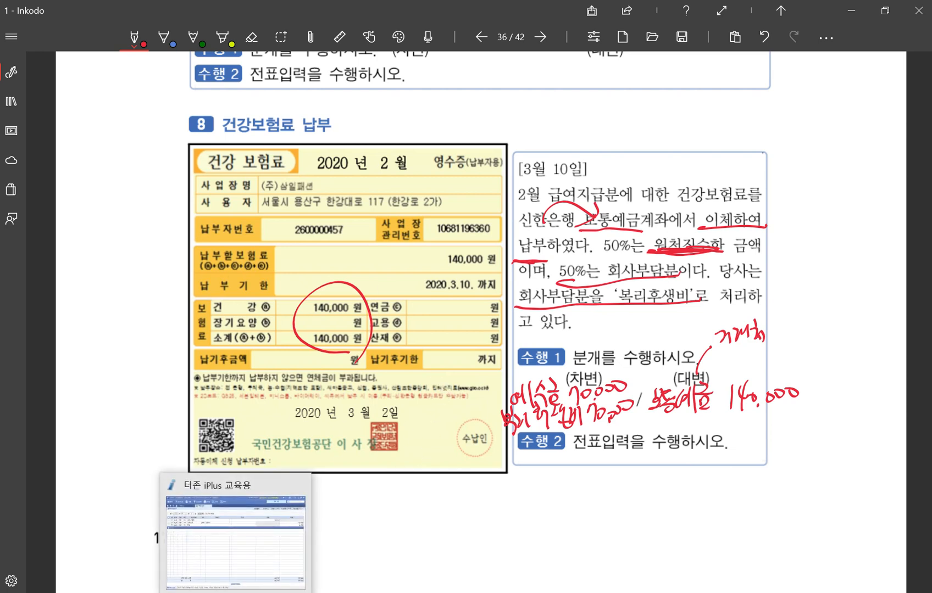
left_click_drag(504, 179, 597, 179)
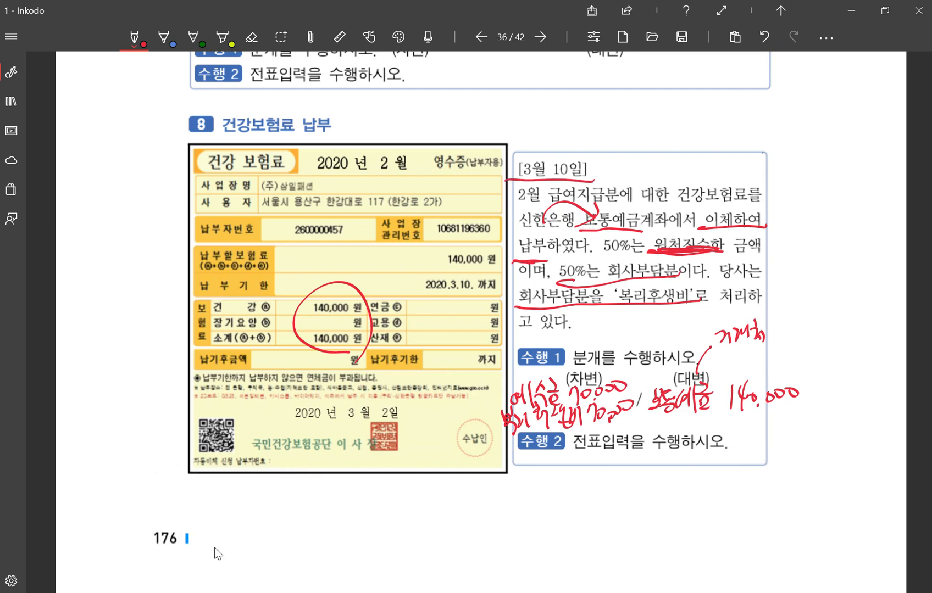
- Switch to Smart A and set the general voucher entry date to March 10 (03월 10일)
left_click(220, 592)
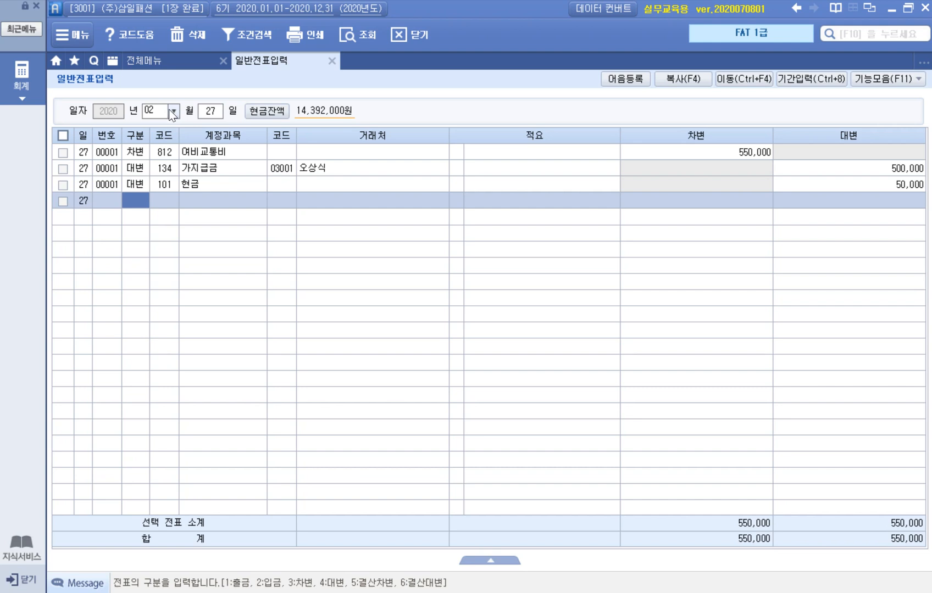
left_click(169, 111)
type("0310")
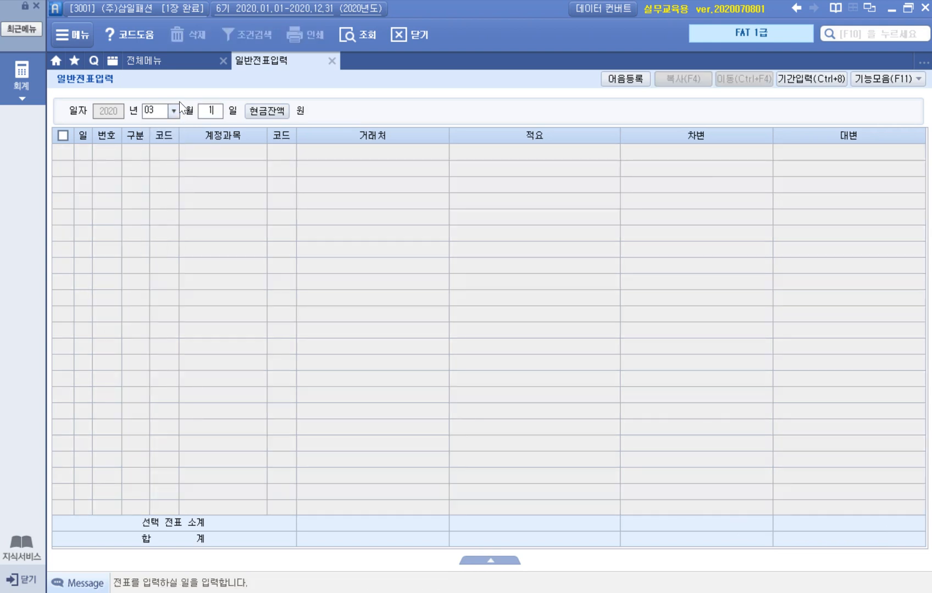
key("Return")
- Add a 차변 line to the March 10 voucher for 예수금 (254), with a blank 거래처 and a debit of 70,000
type("3")
key("F2")
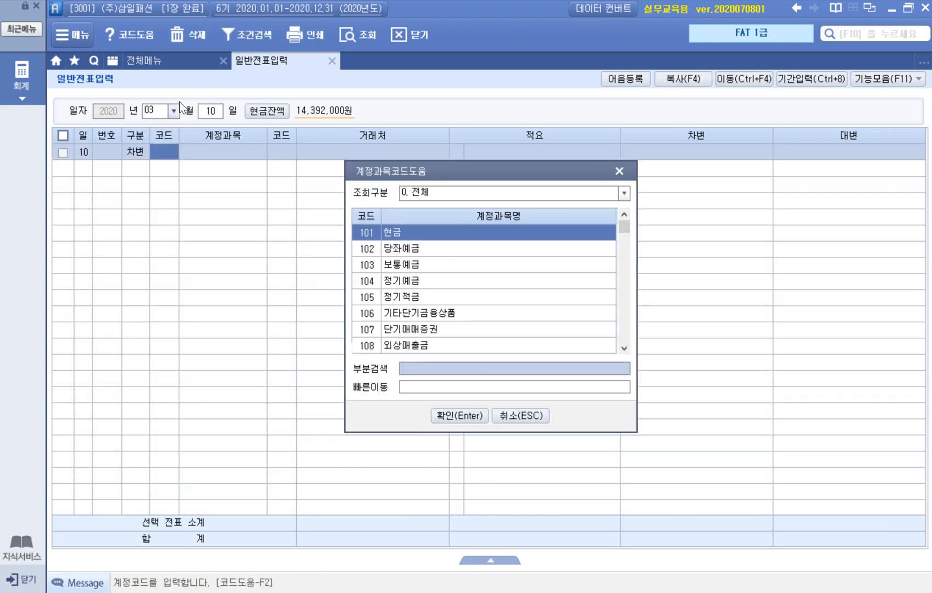
type("예금")
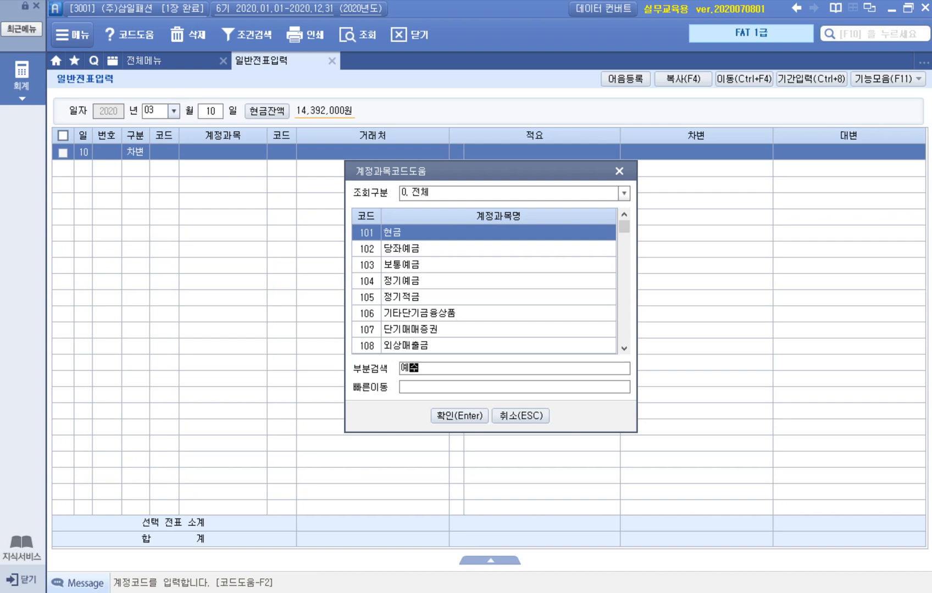
type("금")
key("Return")
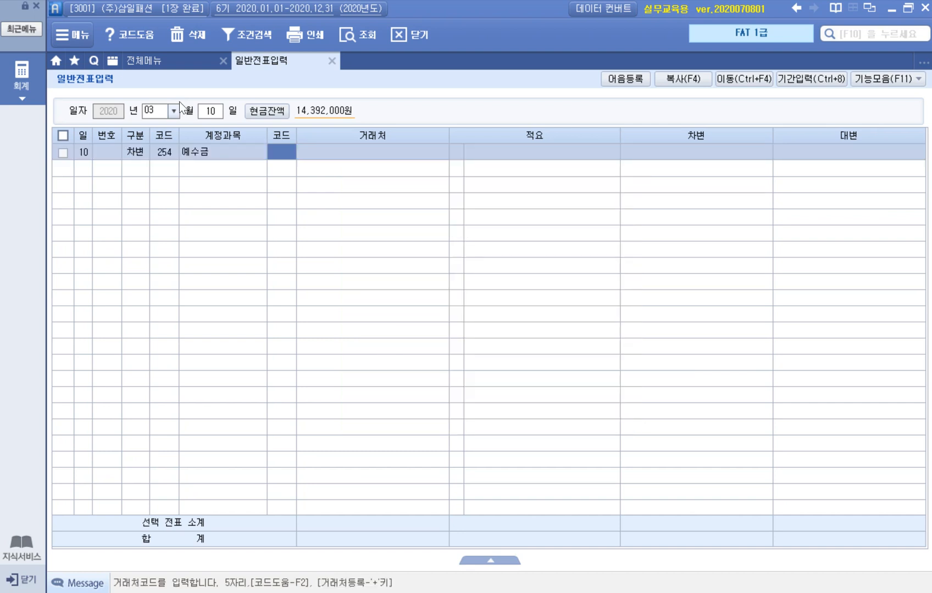
key("Return")
key("Return")
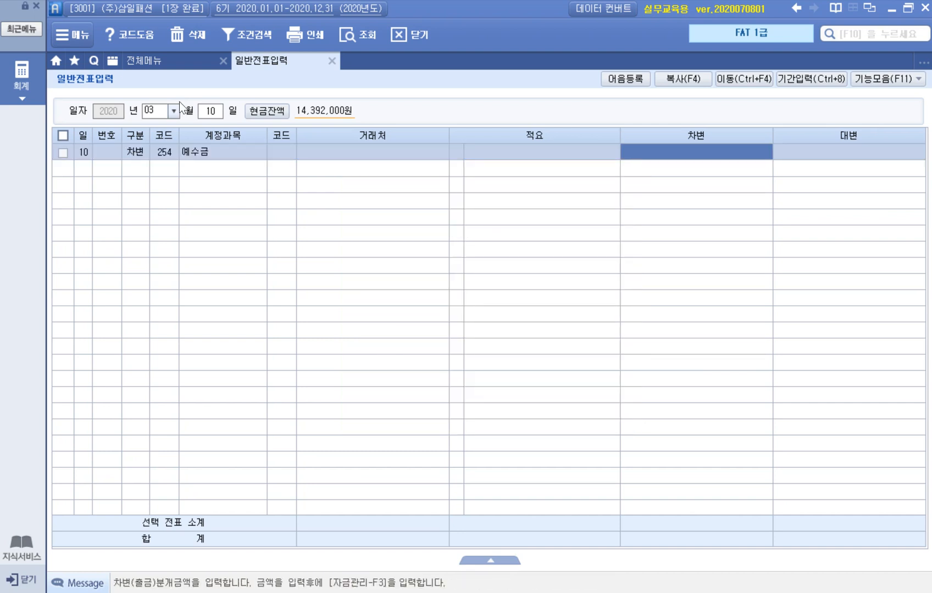
type("700000")
key("Return")
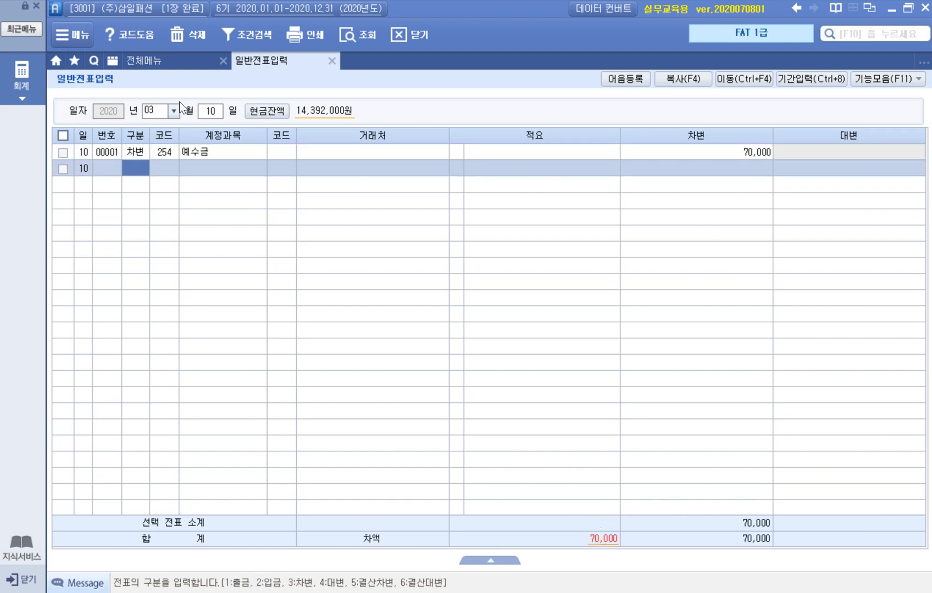
- Add a second 차변 line for 복리후생비 (811), with a blank 거래처 and a debit of 70,000
type("3")
key("F2")
type("복리")
key("Return")
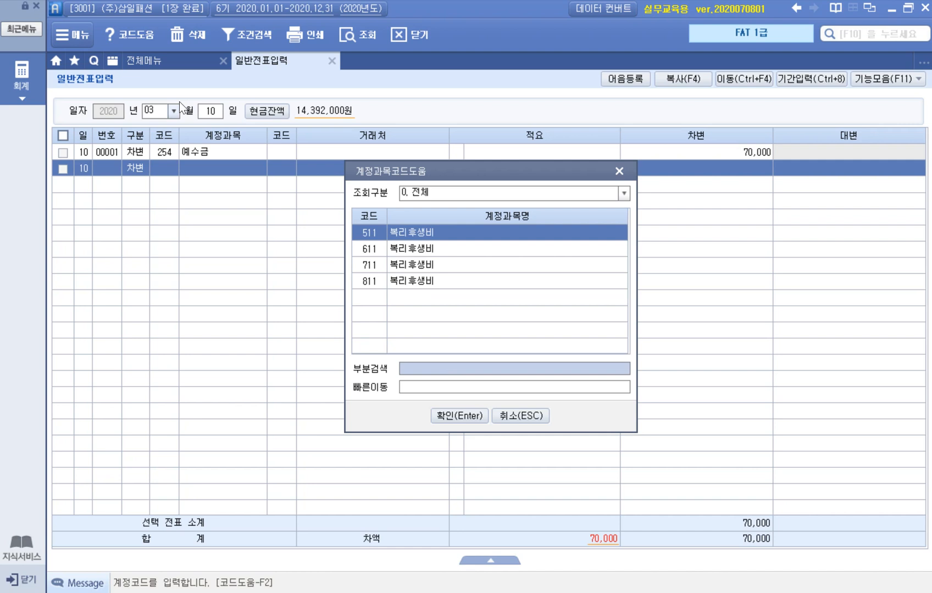
double_click(433, 280)
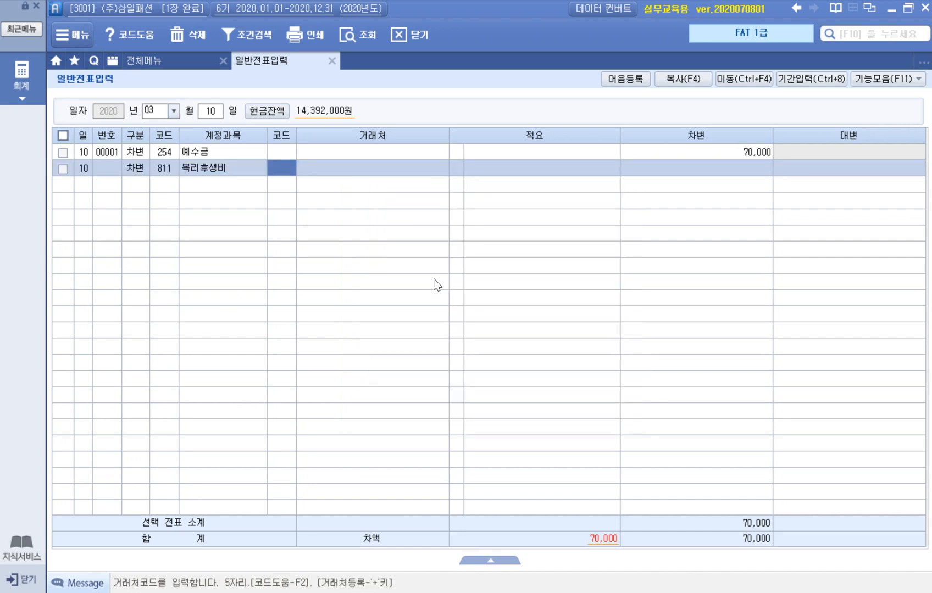
key("Return")
key("Return")
key("Return")
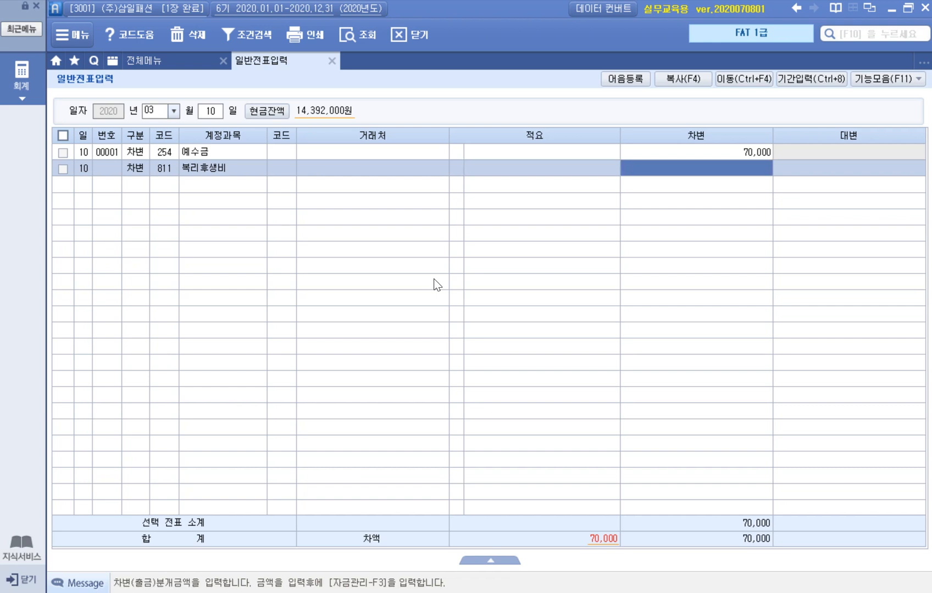
type("700000")
key("Return")
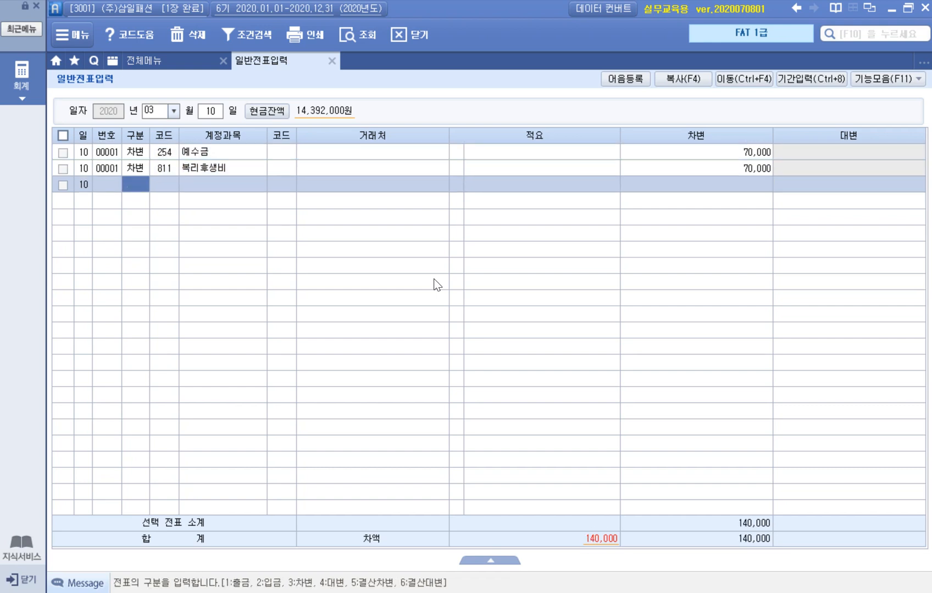
- Add a 대변 line to the March 10 voucher with the account 보통예금 (103)
type("4")
key("Return")
key("F2")
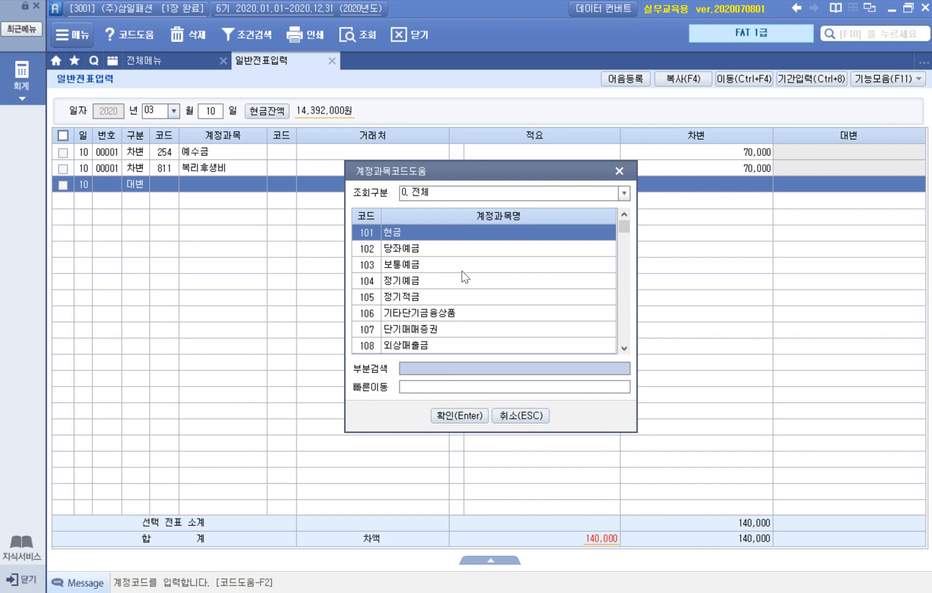
double_click(450, 266)
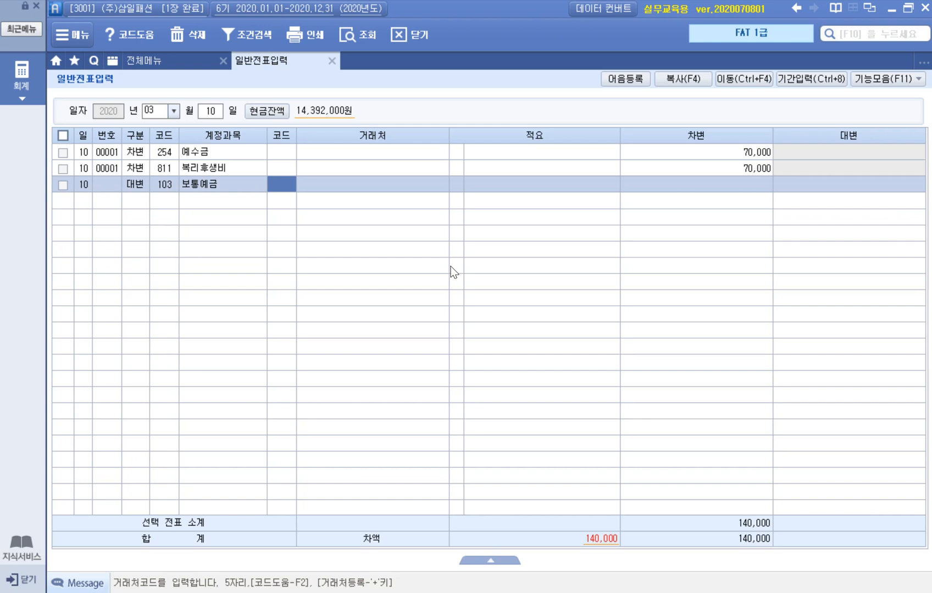
- Set the 보통예금 line's 거래처 to 신한은행(보통) and credit 140,000
key("F2")
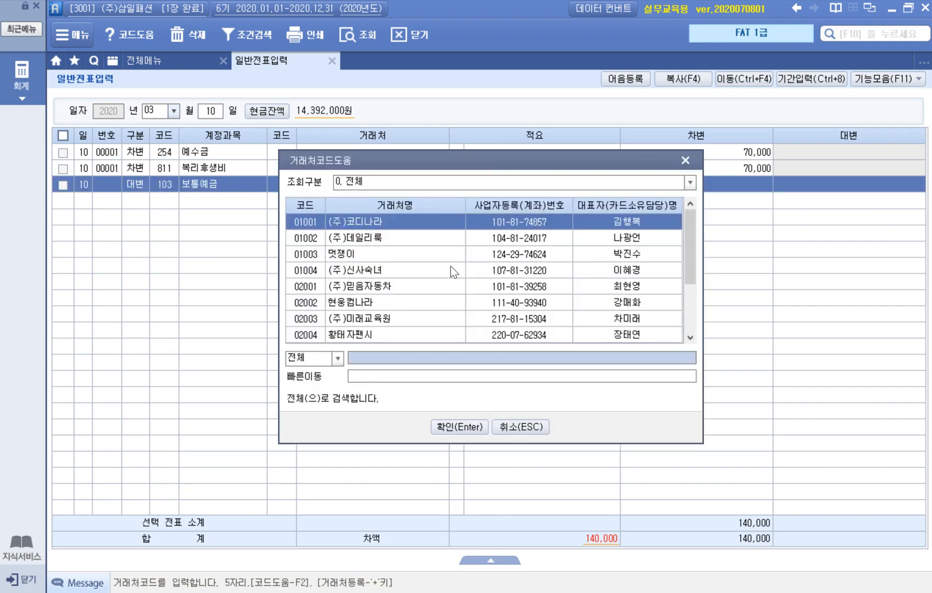
type("신한")
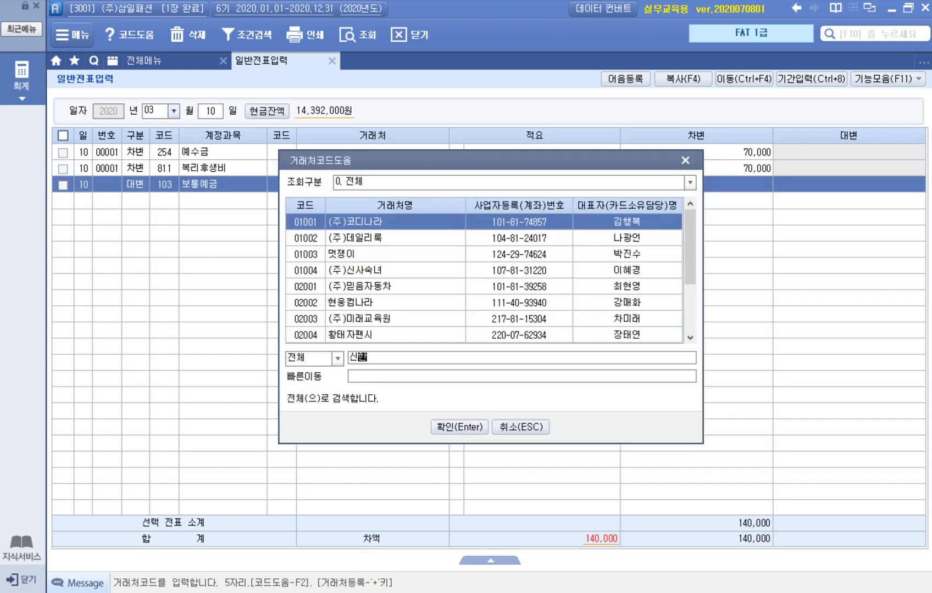
key("Return")
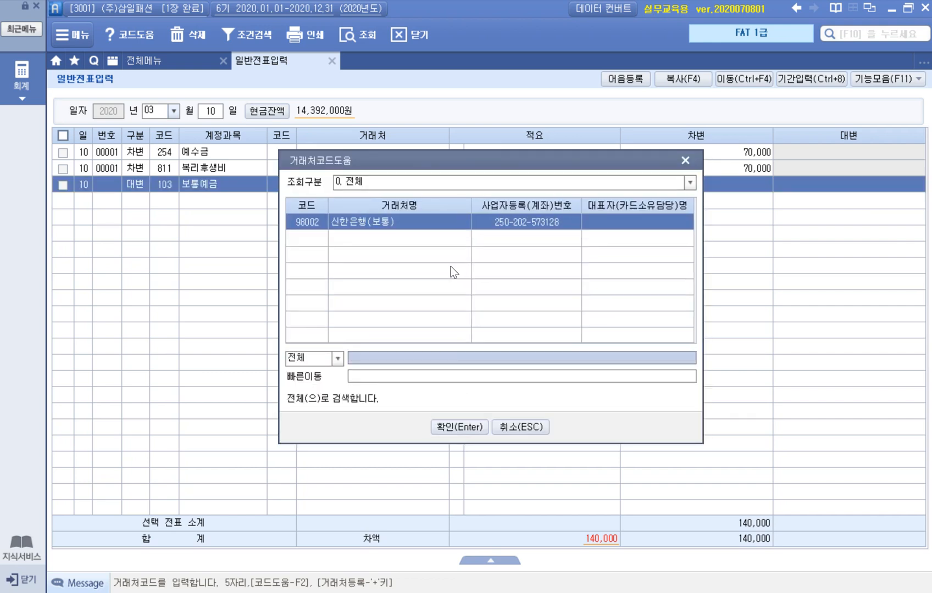
double_click(423, 220)
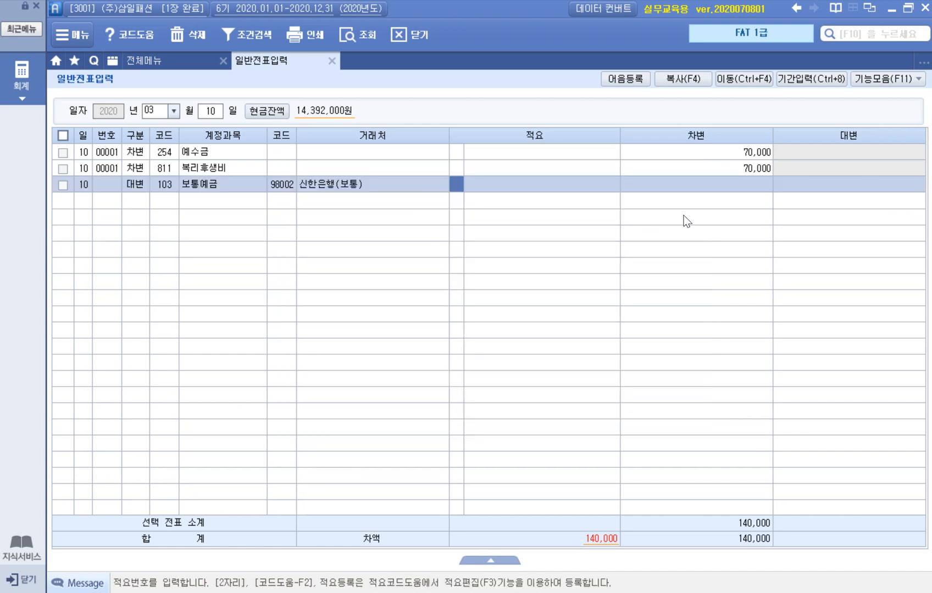
left_click(811, 178)
type("140,000")
key("Return")
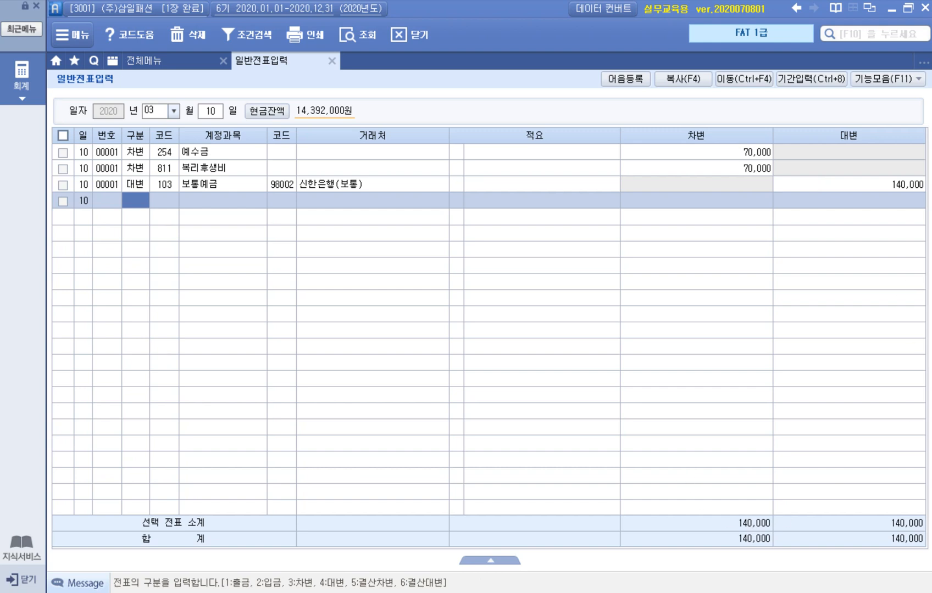
- Switch to Inkodo, go to page 177, and look through exercises 9, 지방소득세 납부, and 10, 계약금 지급
left_click(258, 592)
scroll(521, 358, "down", 1)
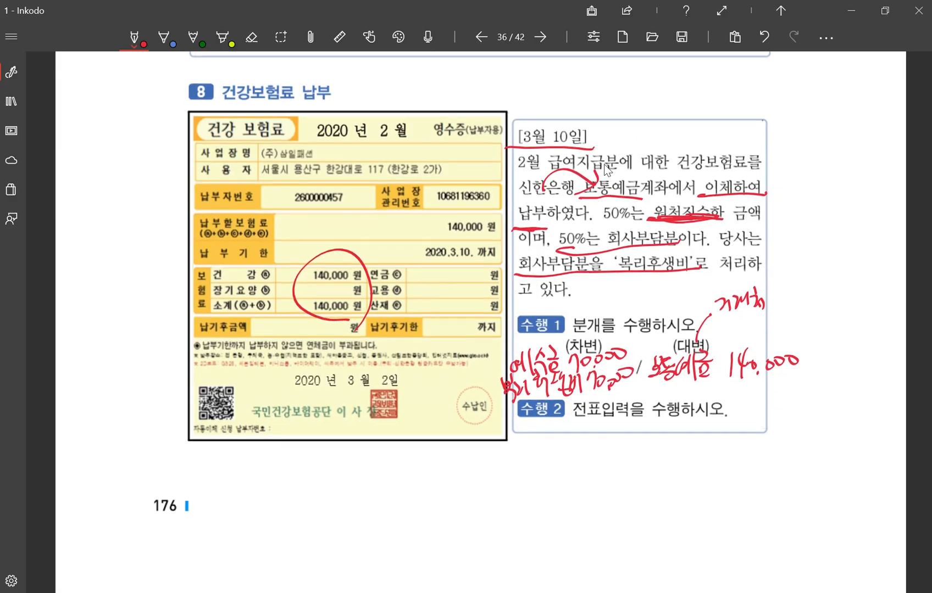
left_click(535, 31)
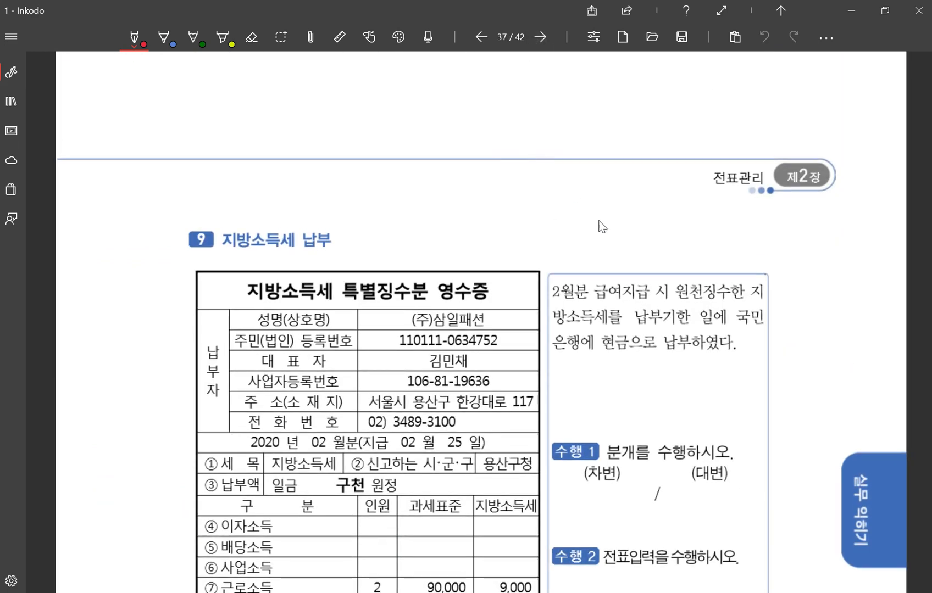
scroll(604, 226, "down", 8)
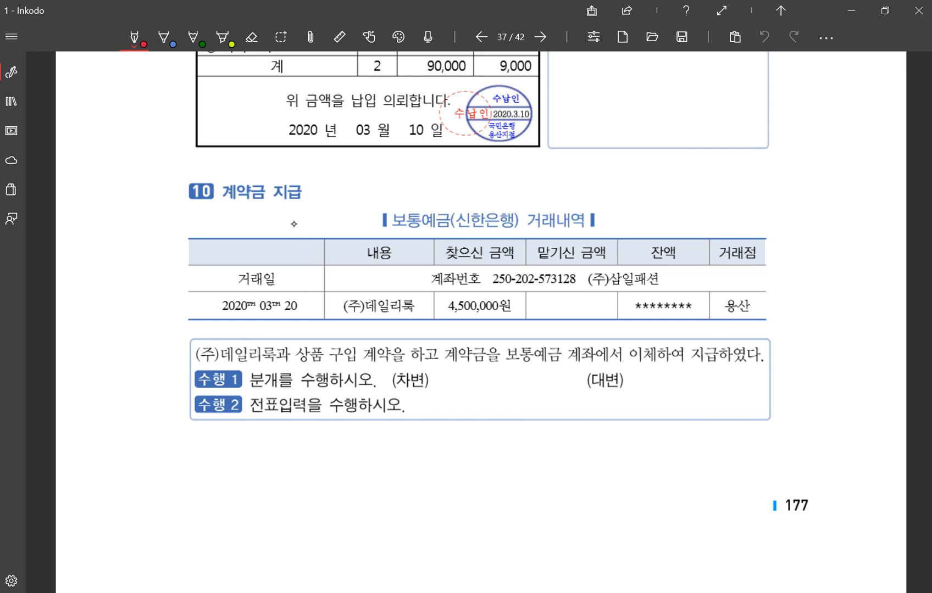
- Handwrite the account names 선급금 and 선수금 in red above exercise 10's transaction table
left_click(623, 165)
mouse_move(624, 159)
left_mouse_down()
mouse_move(617, 178)
mouse_move(631, 184)
mouse_move(645, 168)
mouse_move(643, 188)
left_mouse_up()
left_click_drag(652, 151, 659, 158)
mouse_move(644, 169)
left_mouse_down()
mouse_move(666, 164)
mouse_move(649, 187)
left_mouse_up()
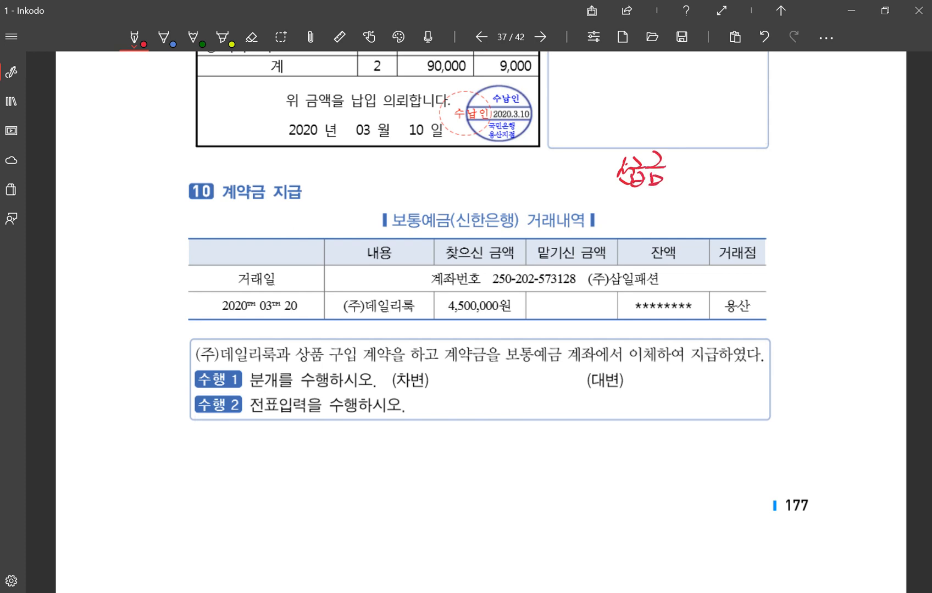
left_click_drag(754, 153, 749, 171)
left_click_drag(755, 159, 759, 183)
left_click_drag(763, 150, 772, 157)
left_click_drag(768, 166, 773, 184)
left_click_drag(775, 146, 784, 158)
mouse_move(772, 160)
left_mouse_down()
mouse_move(791, 158)
mouse_move(777, 172)
left_mouse_up()
left_click_drag(776, 166, 792, 174)
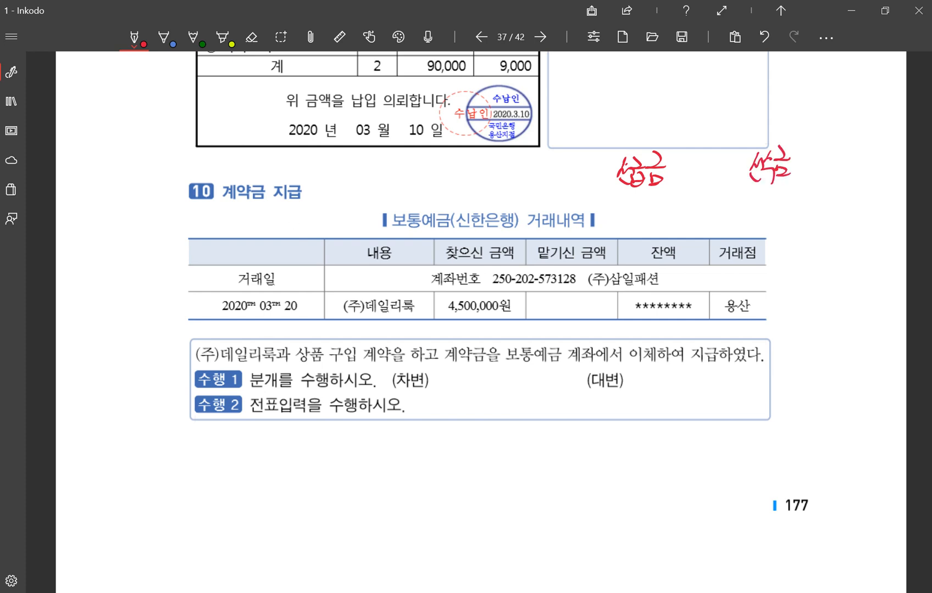
- Underline exercise 10's title 계약금 지급 and the description's 데일리룩, 계약금, 보통예금 계좌에서, 이체 and 지급
left_click_drag(216, 209, 306, 202)
left_click_drag(215, 365, 285, 363)
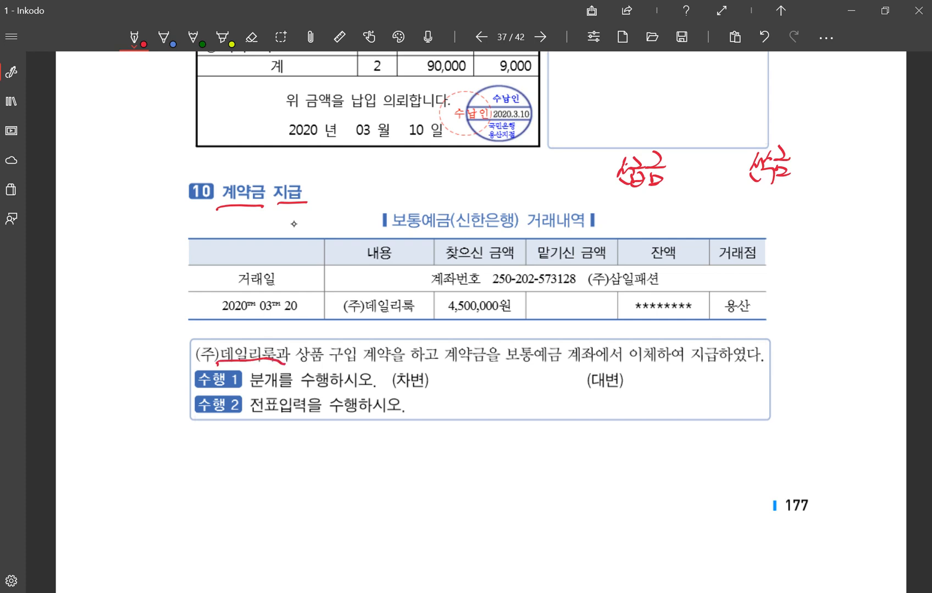
left_click_drag(441, 363, 718, 361)
left_click(506, 362)
left_click(633, 364)
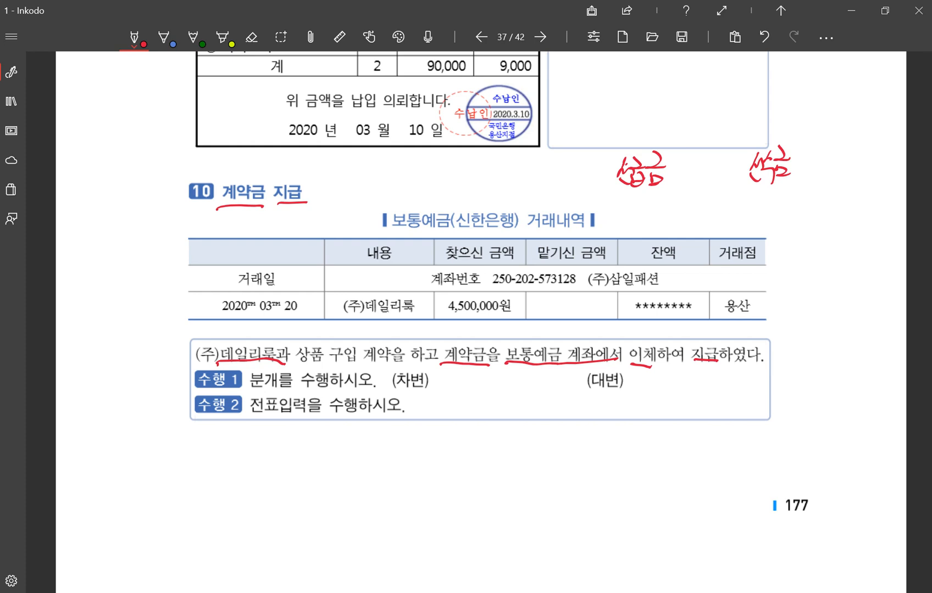
- Handwrite the account name 보통예금 in red beside (대변) in exercise 10
mouse_move(621, 385)
left_mouse_down()
mouse_move(630, 411)
mouse_move(642, 397)
mouse_move(647, 411)
left_mouse_up()
left_click_drag(647, 384, 661, 405)
mouse_move(662, 381)
left_mouse_down()
mouse_move(667, 410)
mouse_move(682, 391)
left_mouse_up()
left_click_drag(669, 396, 682, 405)
left_click_drag(673, 406, 684, 407)
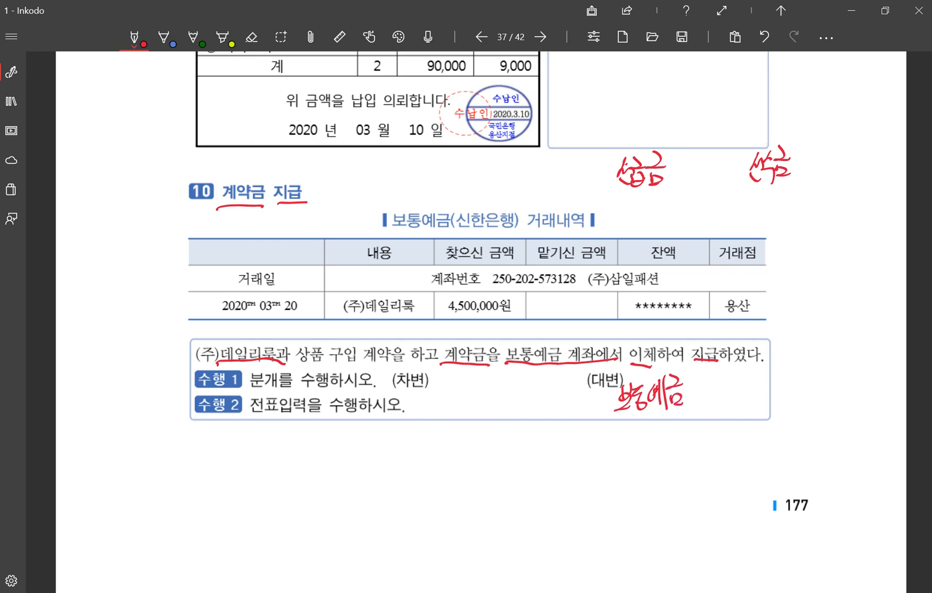
- Mark 지급 in exercise 10's title and the 선급금 note above the table, and handwrite 선급금 beside (차변)
mouse_move(291, 170)
left_mouse_down()
mouse_move(308, 214)
mouse_move(319, 176)
left_mouse_up()
left_click_drag(607, 192, 674, 197)
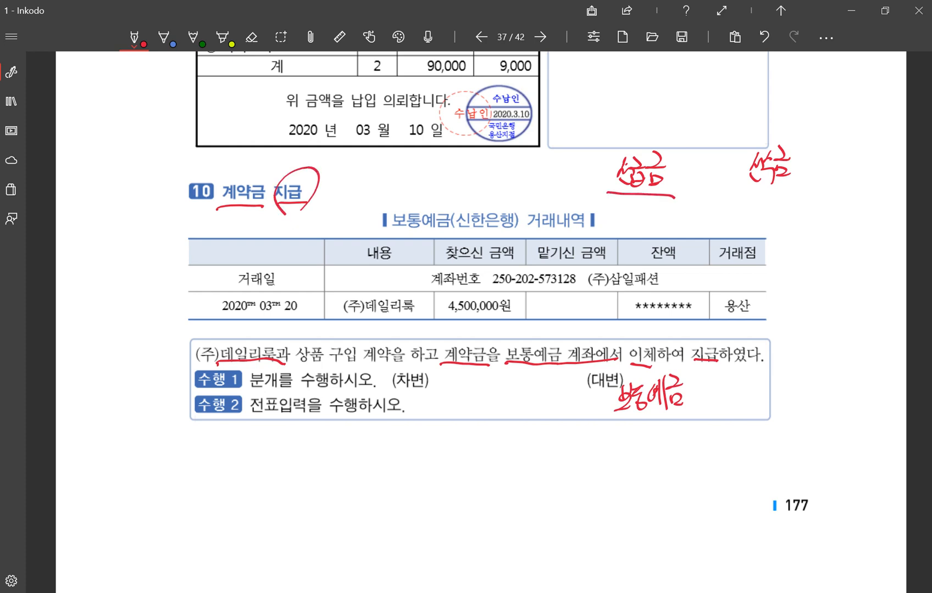
mouse_move(430, 388)
left_mouse_down()
mouse_move(425, 406)
mouse_move(442, 406)
left_mouse_up()
left_click_drag(432, 402, 447, 411)
left_click_drag(448, 375, 446, 397)
mouse_move(443, 395)
left_mouse_down()
mouse_move(459, 392)
mouse_move(459, 413)
left_mouse_up()
left_click_drag(465, 373, 470, 392)
mouse_move(460, 390)
left_mouse_down()
mouse_move(478, 391)
mouse_move(479, 410)
left_mouse_up()
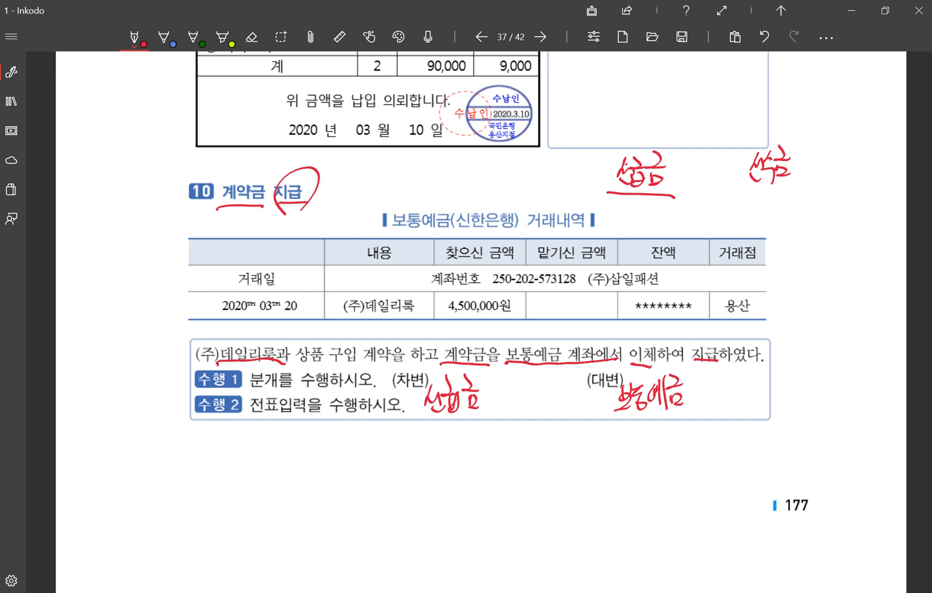
- Handwrite (거래처) under the credit account 보통예금 and circle the transaction date 2020-03-20 in the table
mouse_move(623, 420)
left_mouse_down()
mouse_move(619, 444)
mouse_move(629, 440)
left_mouse_up()
left_click_drag(631, 427, 640, 440)
left_click_drag(644, 423, 646, 440)
left_click_drag(651, 422, 657, 438)
left_click_drag(658, 415, 673, 437)
left_click_drag(673, 425, 684, 443)
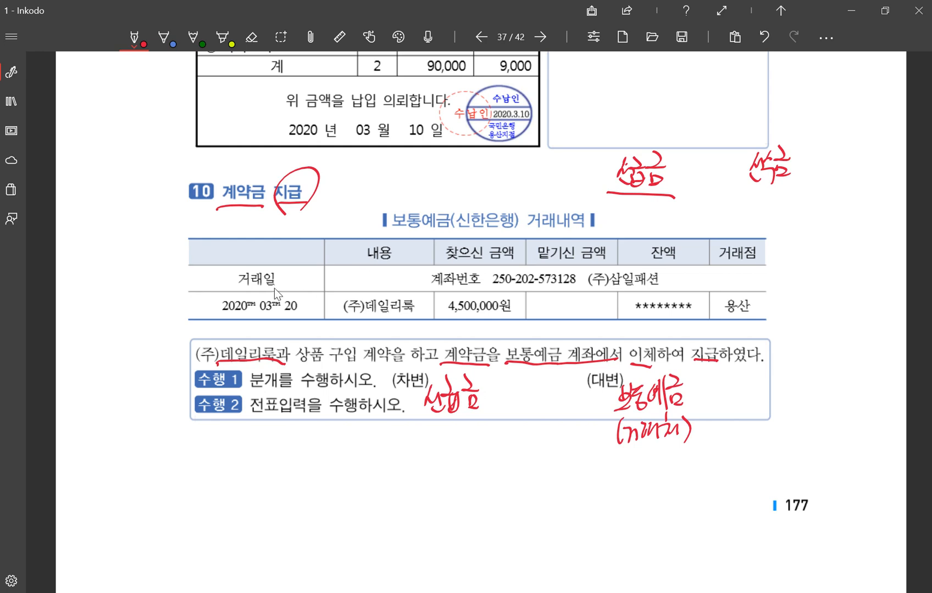
mouse_move(285, 268)
left_mouse_down()
mouse_move(289, 334)
mouse_move(276, 362)
left_mouse_up()
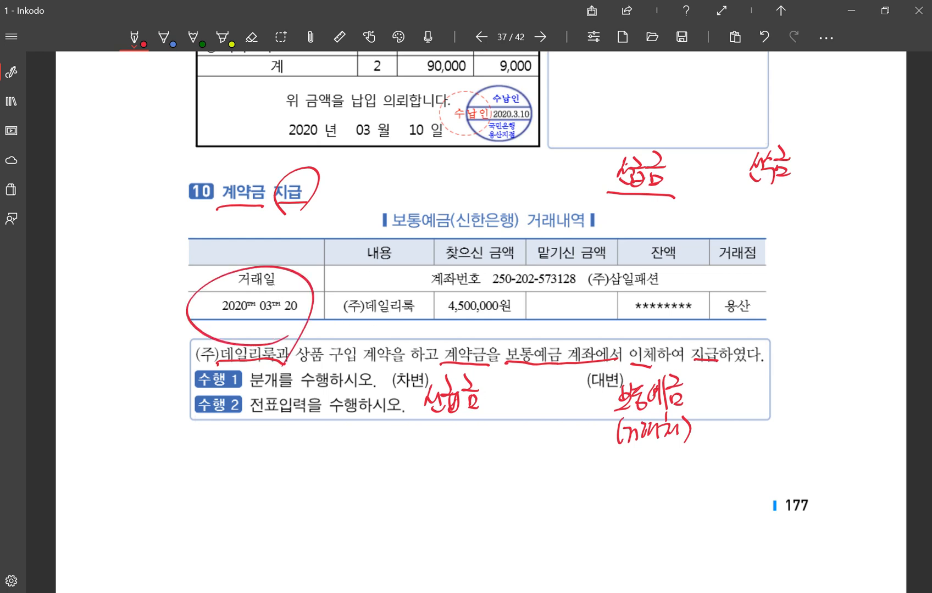
- Switch to Smart A and set the general voucher date to day 20 of month 03
left_click(241, 592)
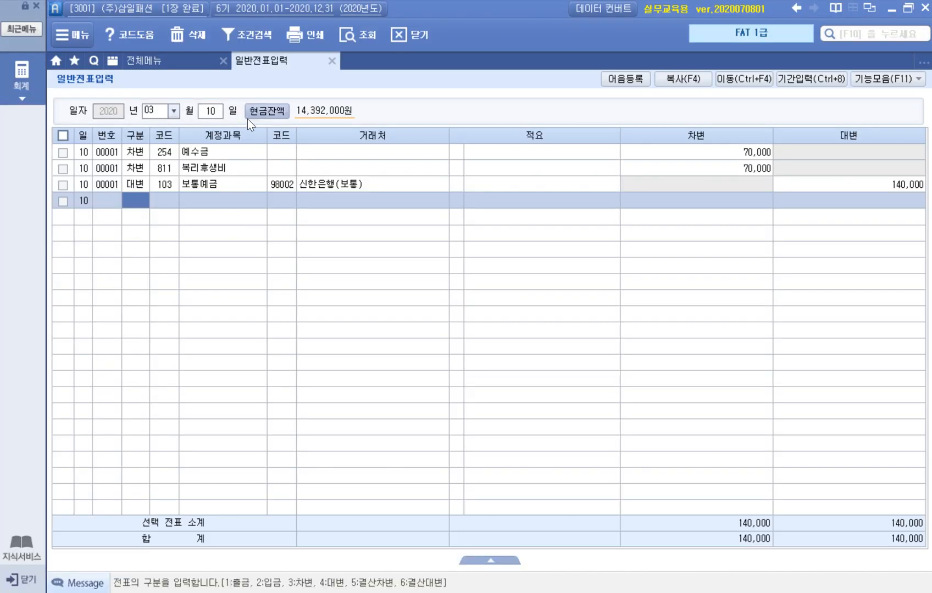
left_click(209, 115)
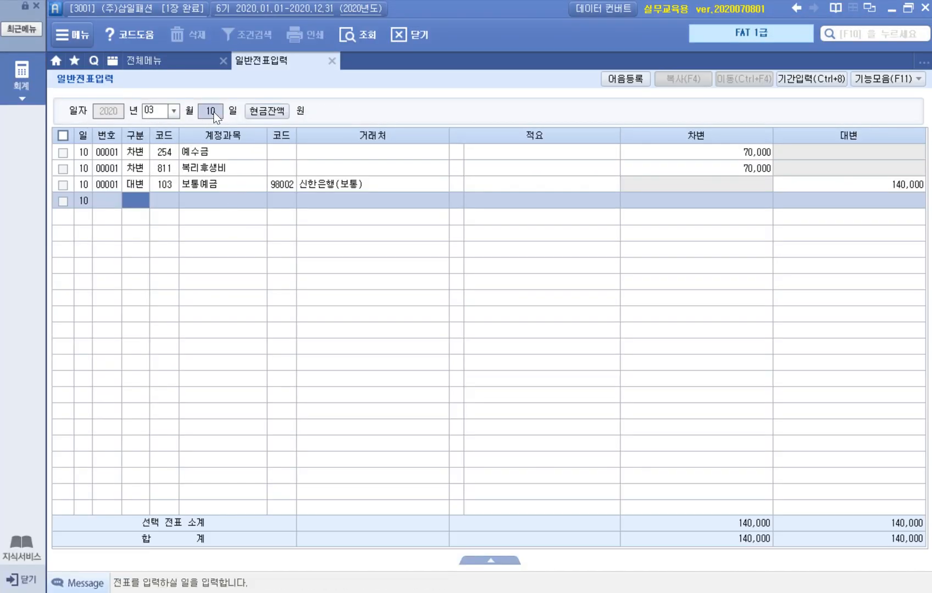
type("20")
key("Return")
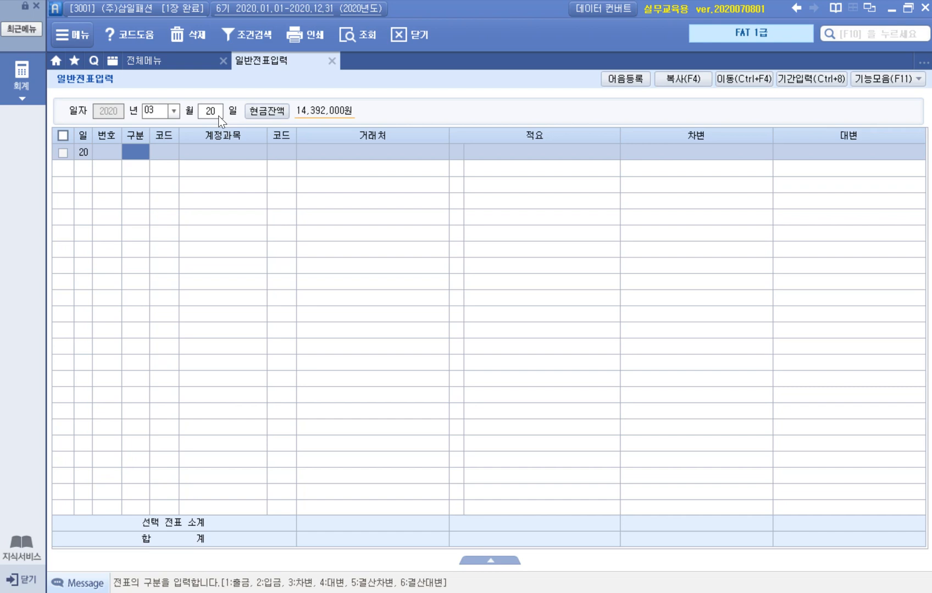
- Start a 차변 line on day 20 with the account 131 선급금, found by searching for 선급
type("3")
key("Return")
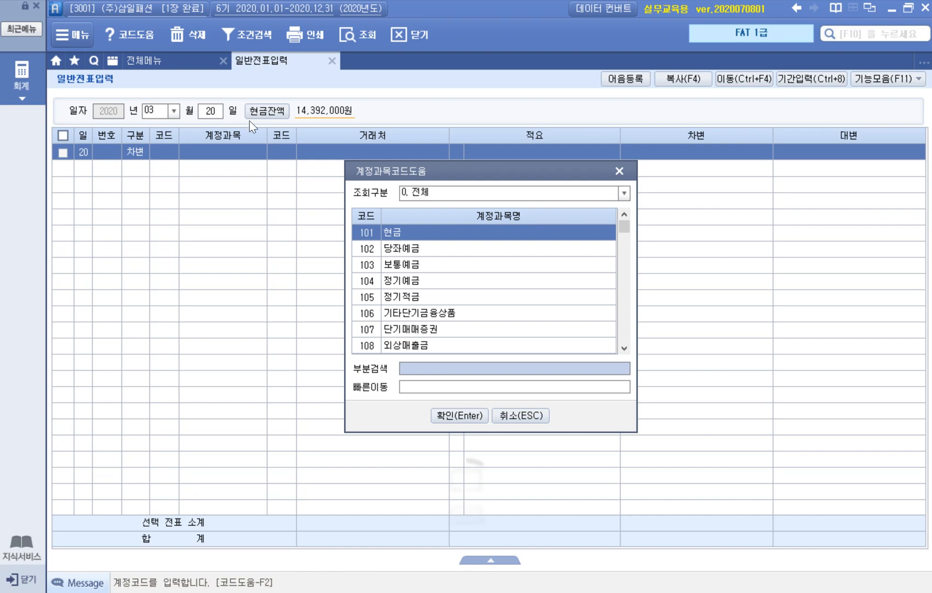
left_click(488, 365)
type("선급")
key("Return")
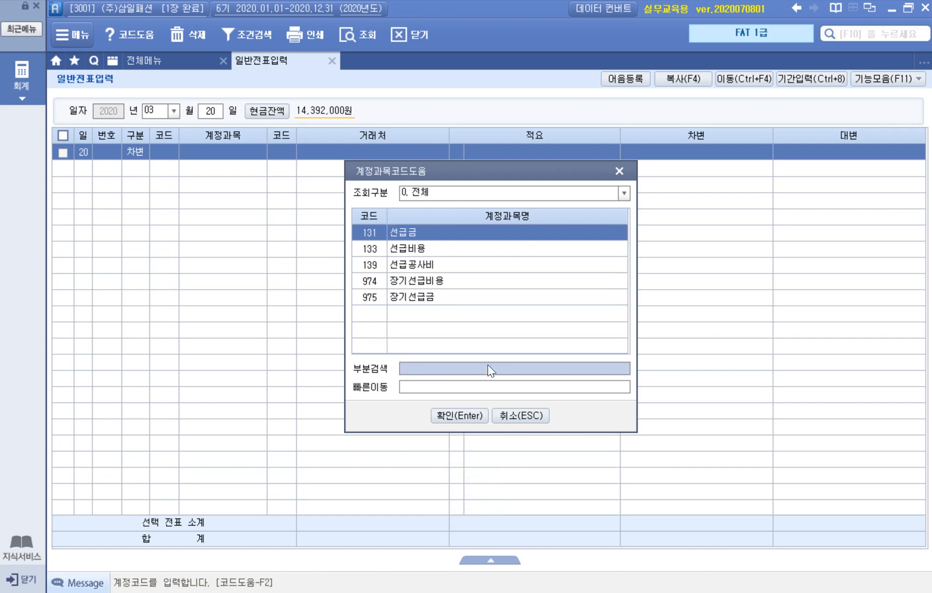
double_click(437, 237)
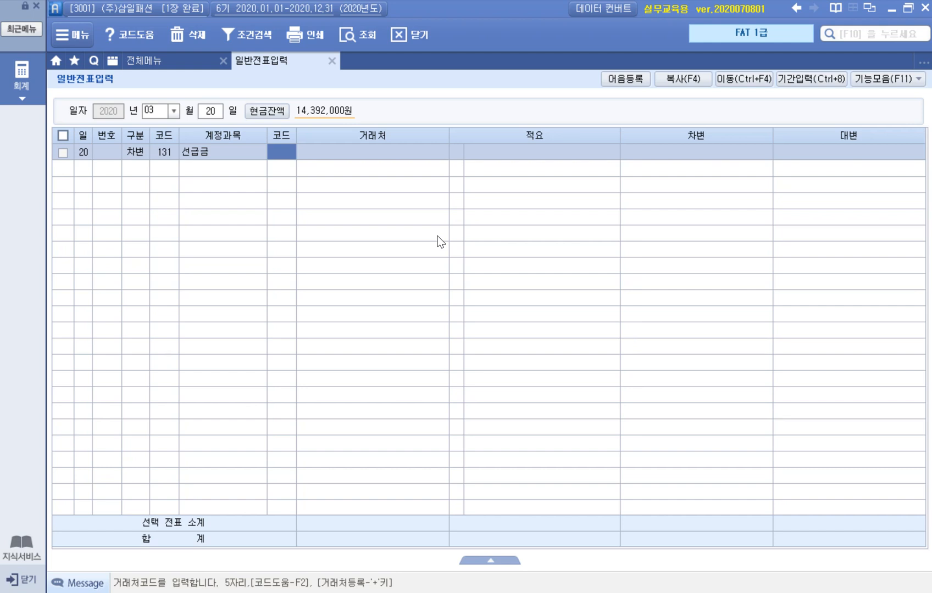
- Switch to Inkodo, underline the 선수금 note, and add (거래처) under the debit account 선급금 with a box around both
key("alt+Tab")
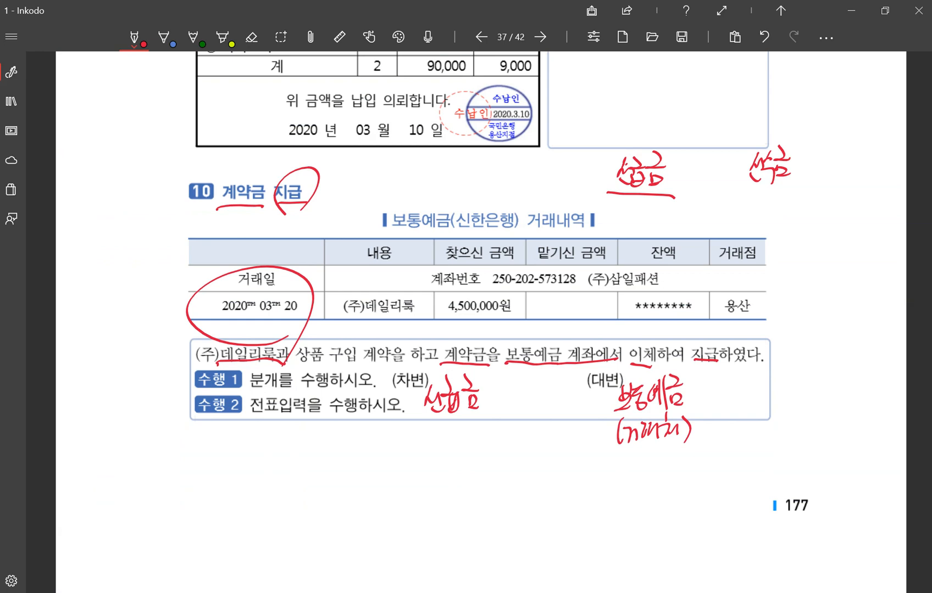
left_click_drag(745, 180, 795, 186)
mouse_move(421, 432)
left_mouse_down()
mouse_move(422, 452)
mouse_move(479, 408)
mouse_move(498, 440)
left_mouse_up()
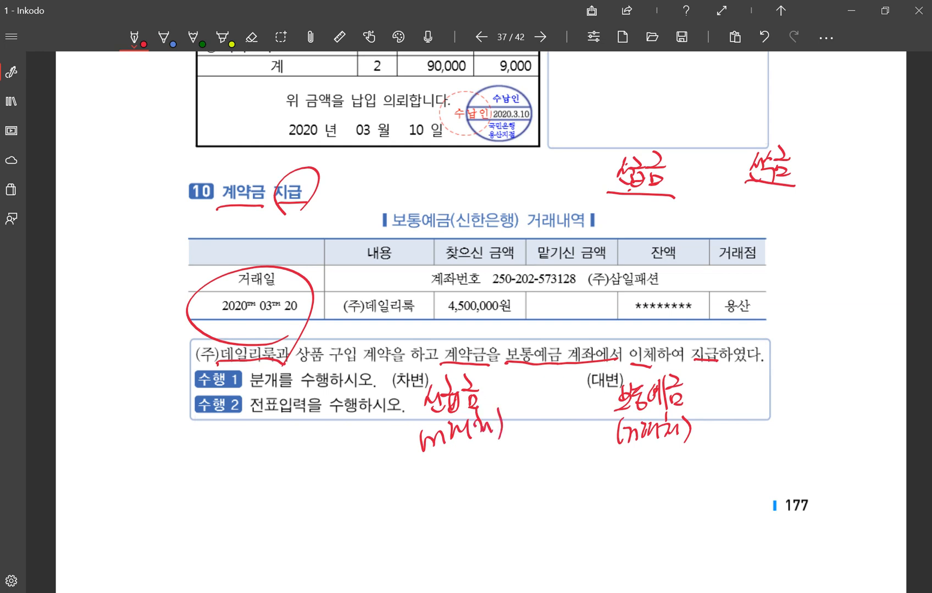
mouse_move(406, 373)
left_mouse_down()
mouse_move(418, 465)
mouse_move(508, 417)
mouse_move(375, 404)
left_mouse_up()
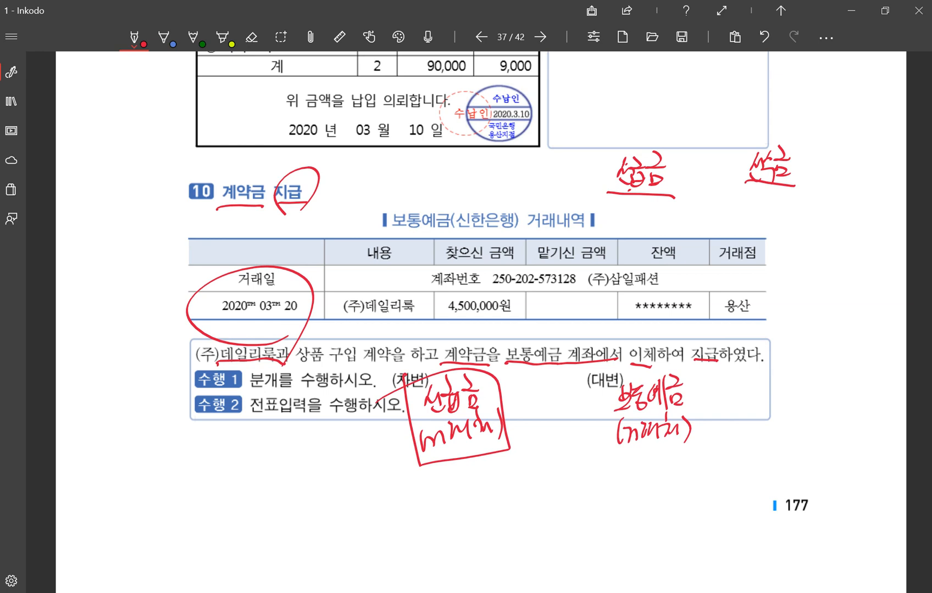
mouse_move(364, 315)
left_mouse_down()
mouse_move(420, 310)
mouse_move(381, 313)
left_mouse_up()
- Back in Smart A, set the 선급금 line's 거래처 to (주)데일리룩 and debit 4,500,000
left_click(261, 592)
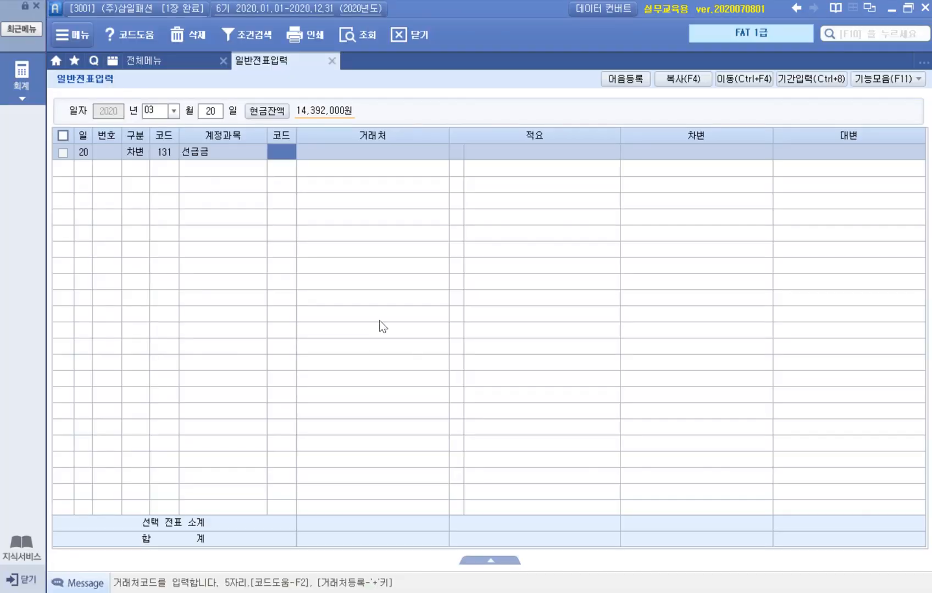
key("F2")
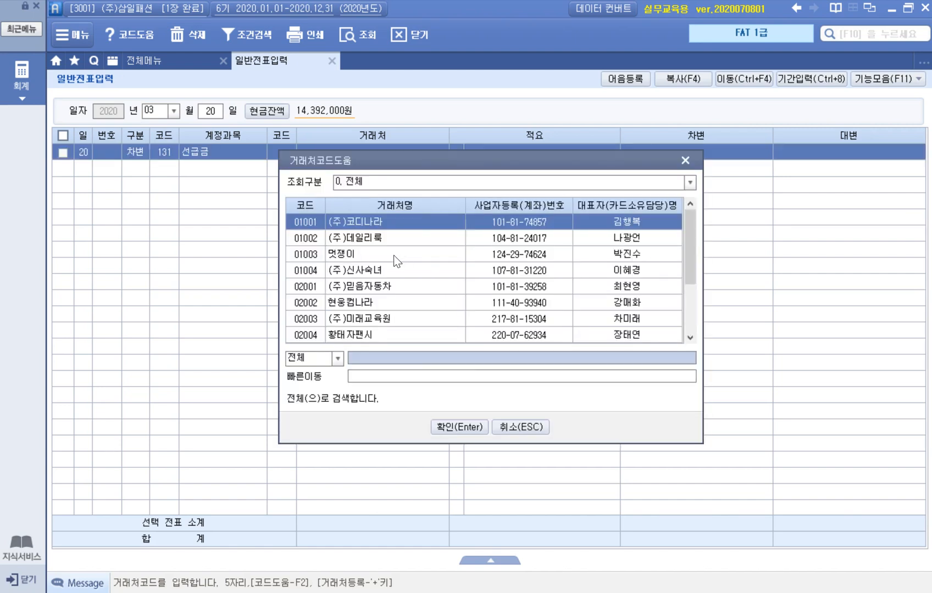
type("데일")
key("Return")
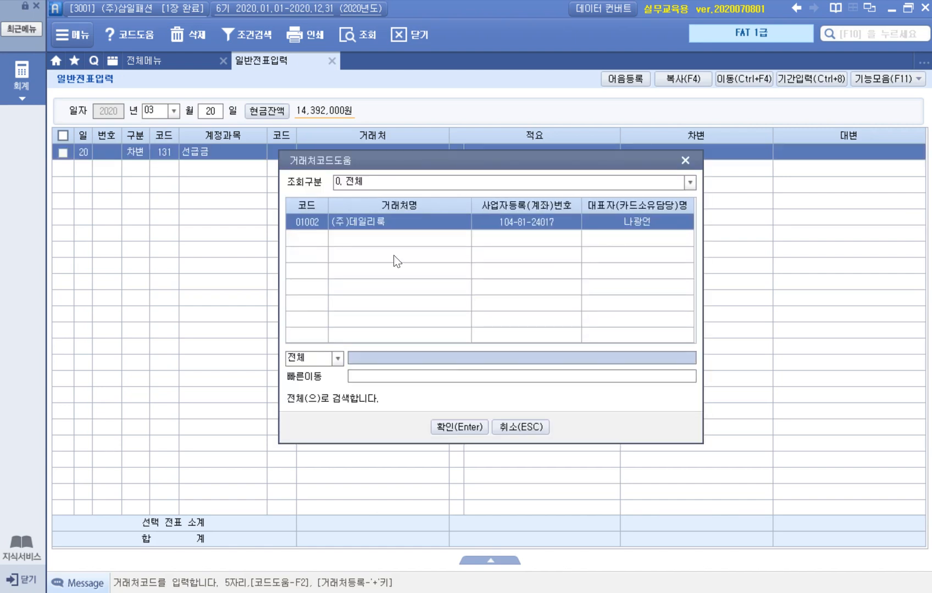
double_click(410, 224)
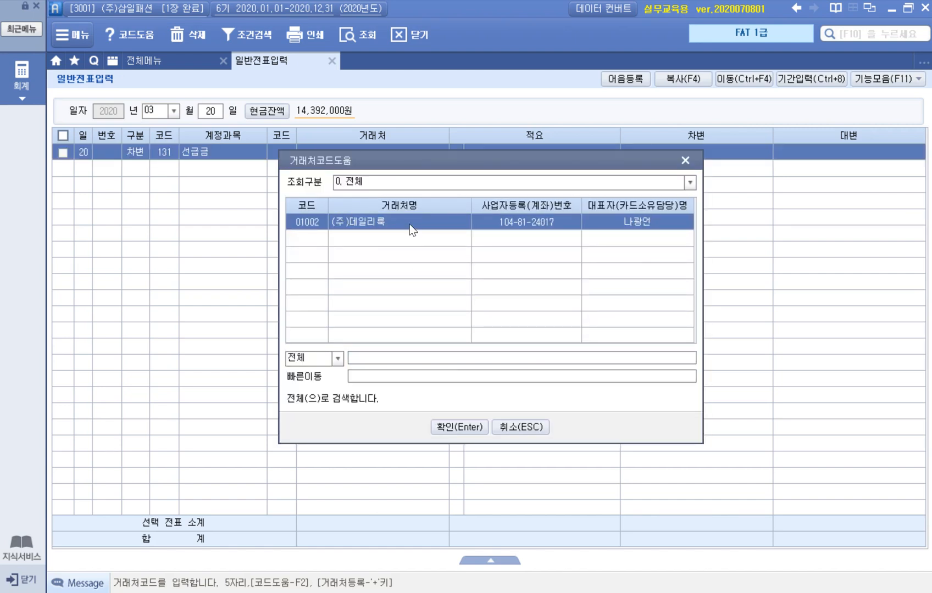
left_click(736, 151)
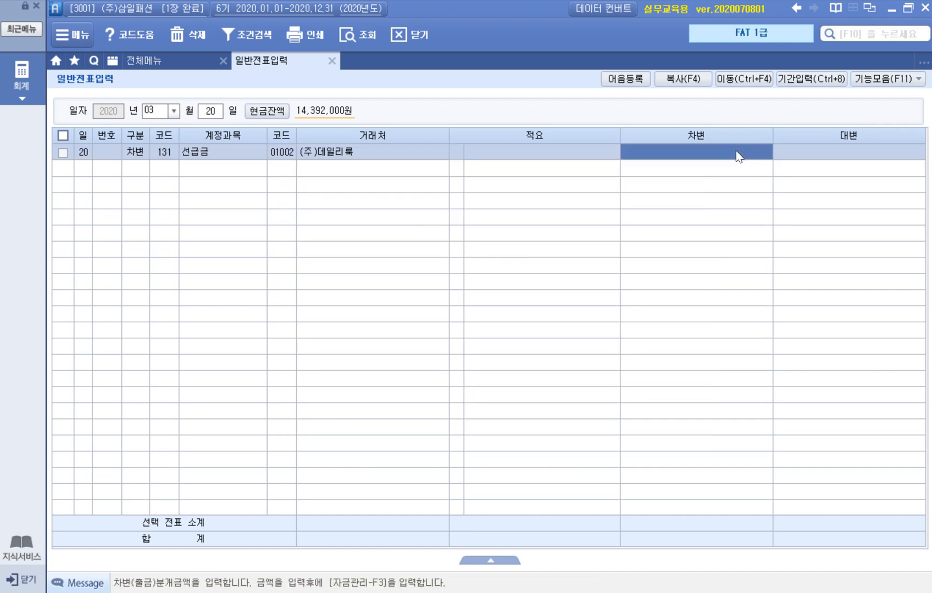
type("4,500,00")
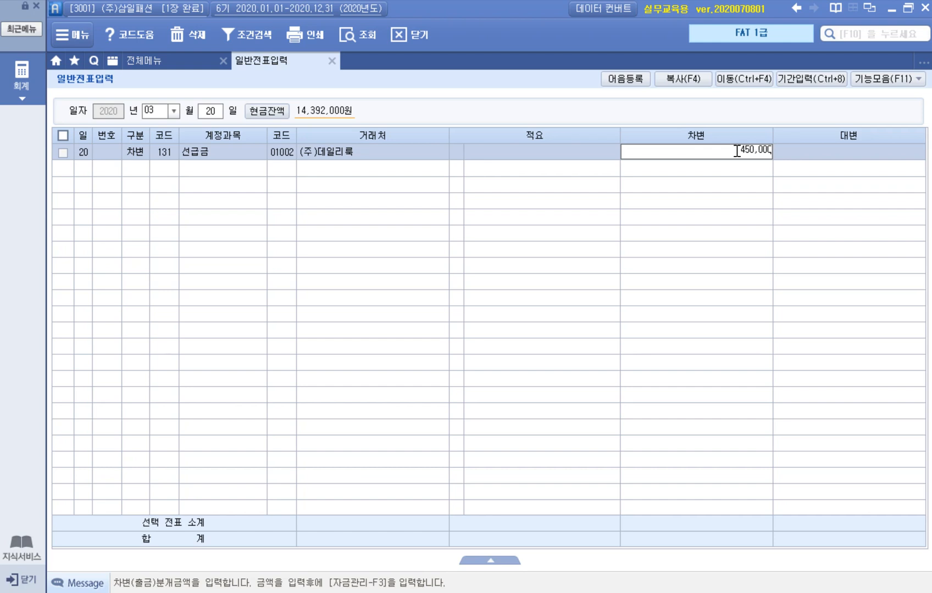
type("0")
key("Return")
- Add a 대변 line with the account 103 보통예금 below the 선급금 line
type("4")
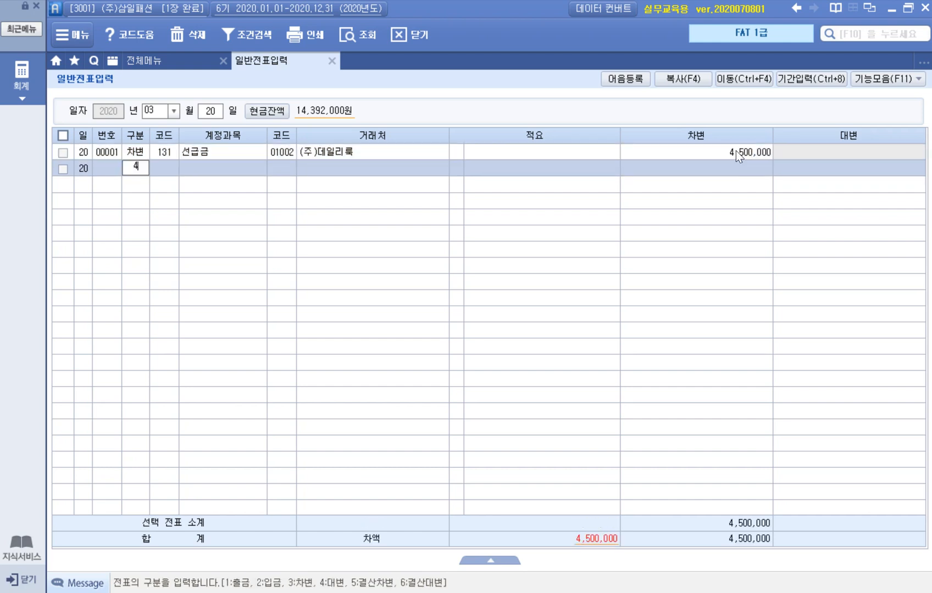
key("Return")
key("F2")
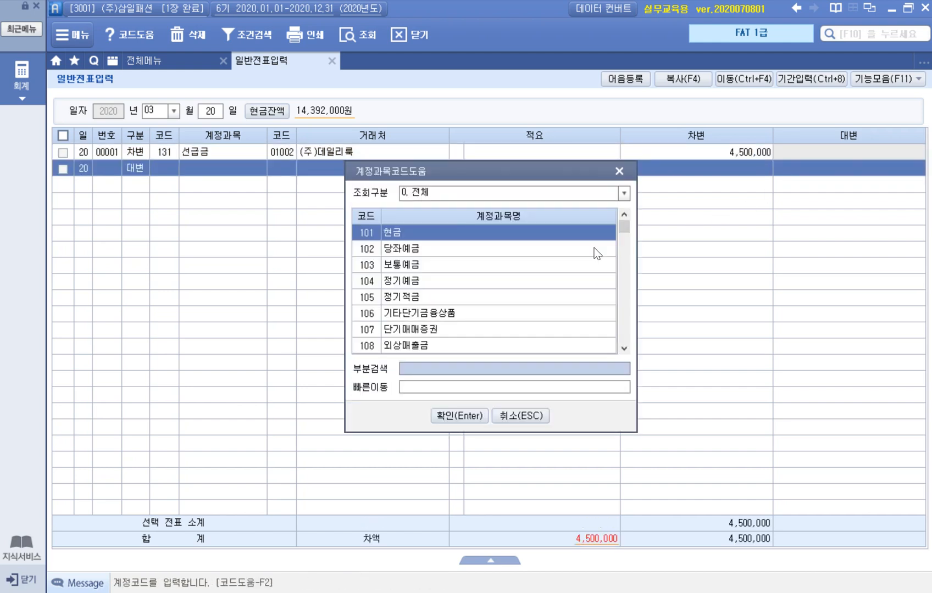
double_click(499, 263)
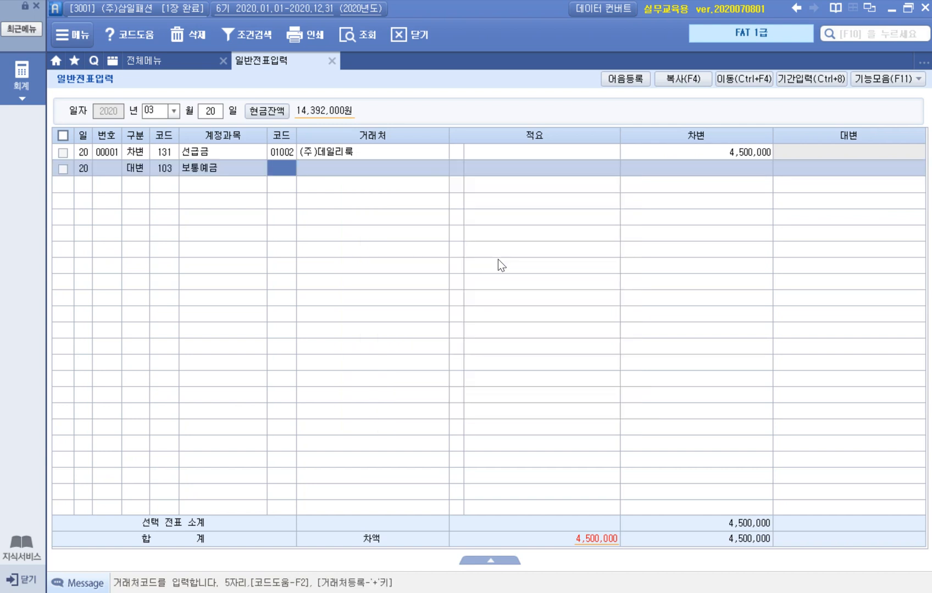
- Set the 보통예금 line's 거래처 to 신한은행(보통) and credit 4,500,000
key("F2")
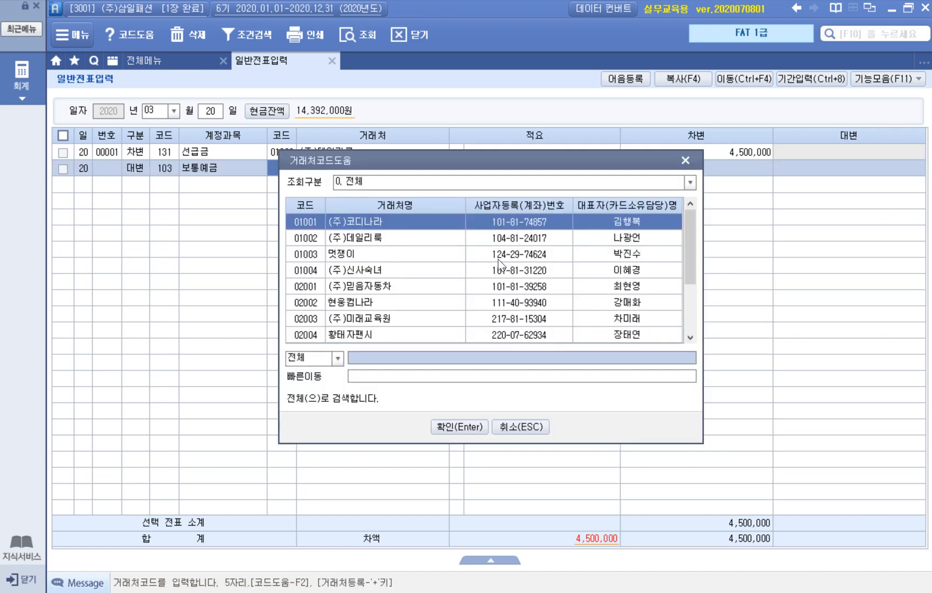
type("신현")
key("Return")
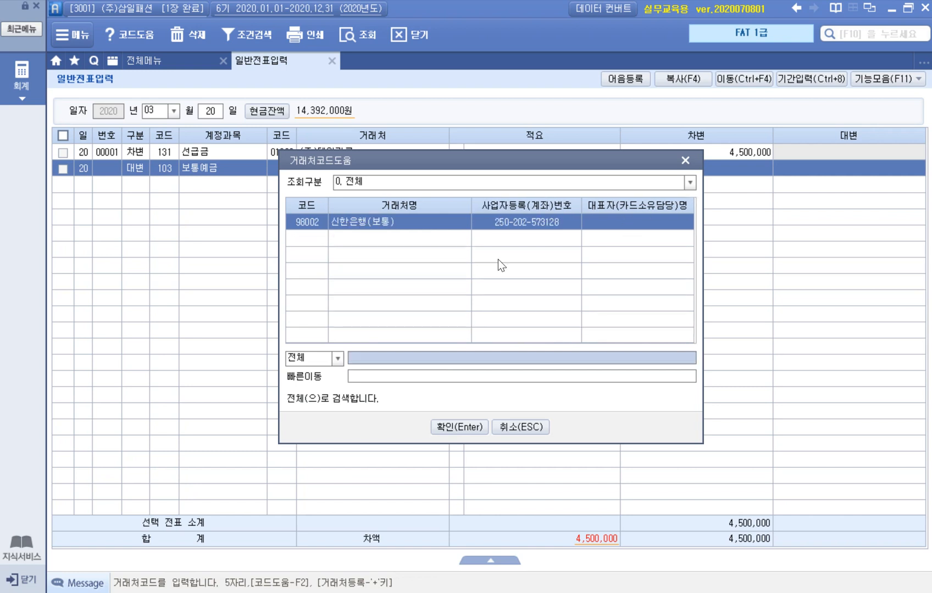
double_click(438, 223)
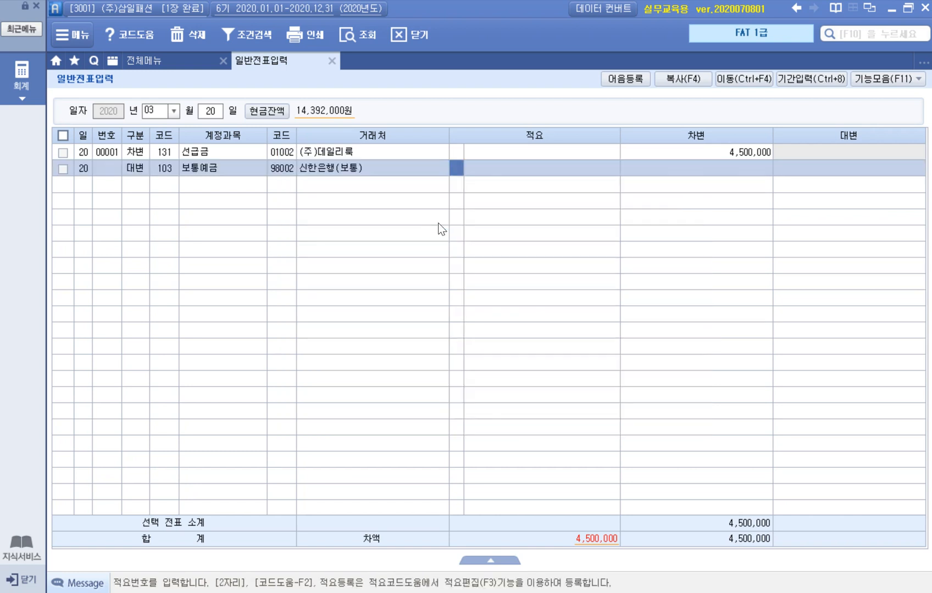
left_click(836, 169)
type("4")
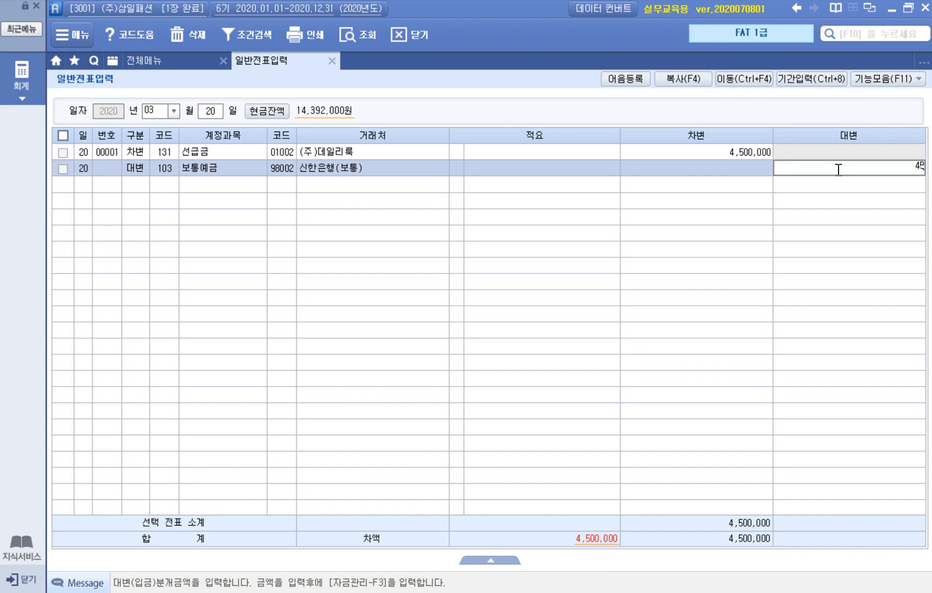
type(",500,000")
key("Return")
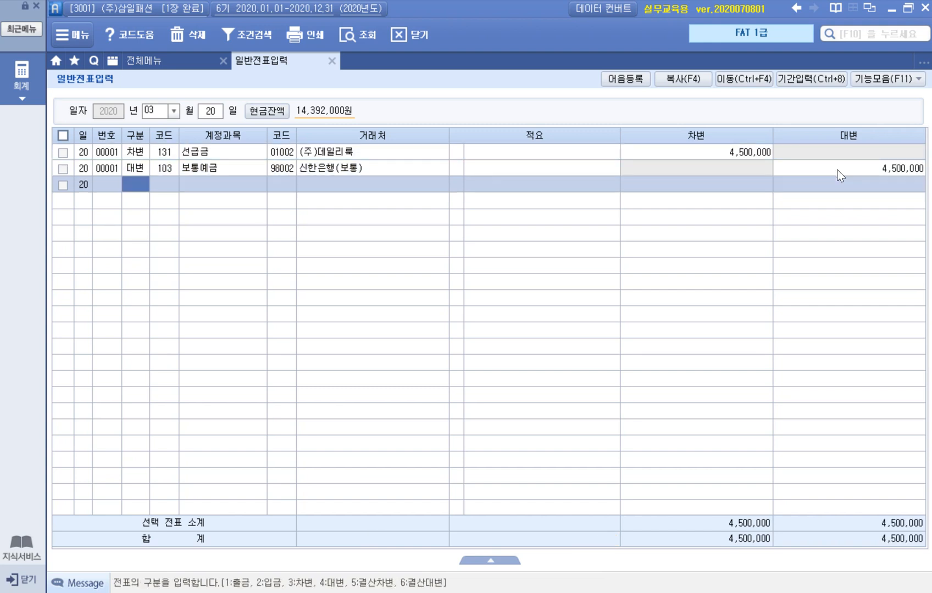